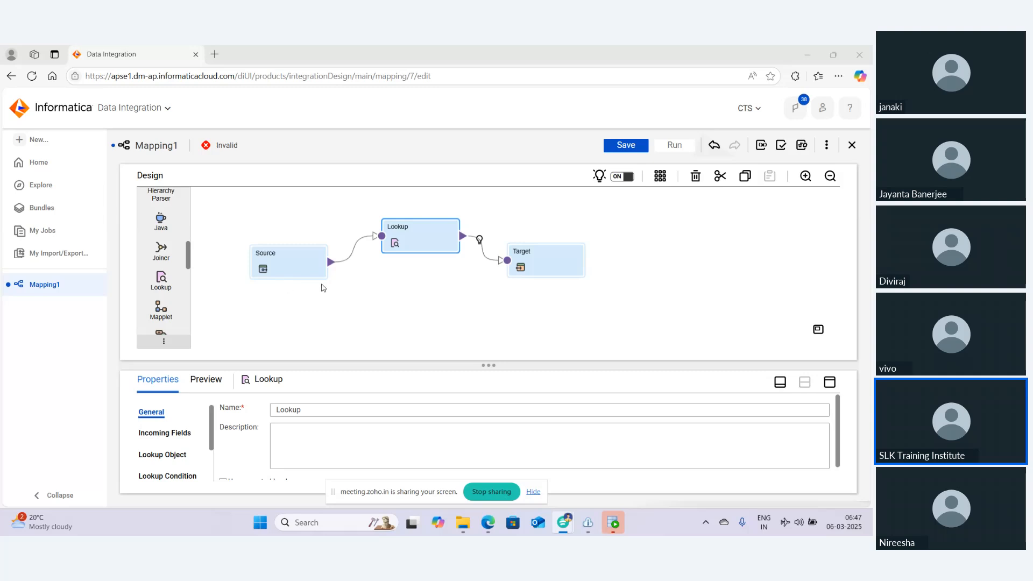
Maximize the Lookup transformation's properties panel
left_click(830, 386)
left_click(830, 387)
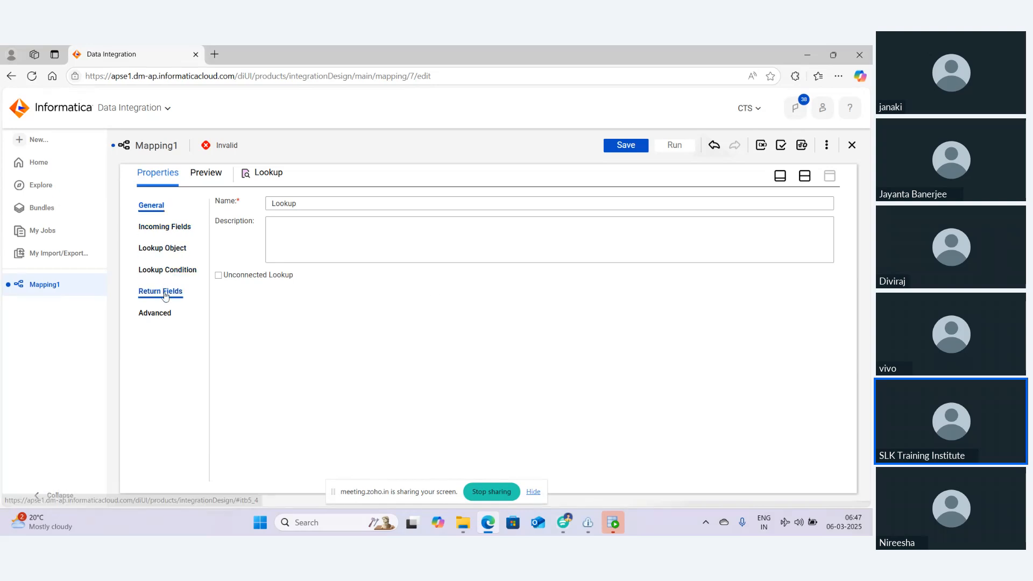
Switch to Oracle SQL Developer, maximize its window and open a worksheet on the SYSTEM_Schema connection
left_click(613, 523)
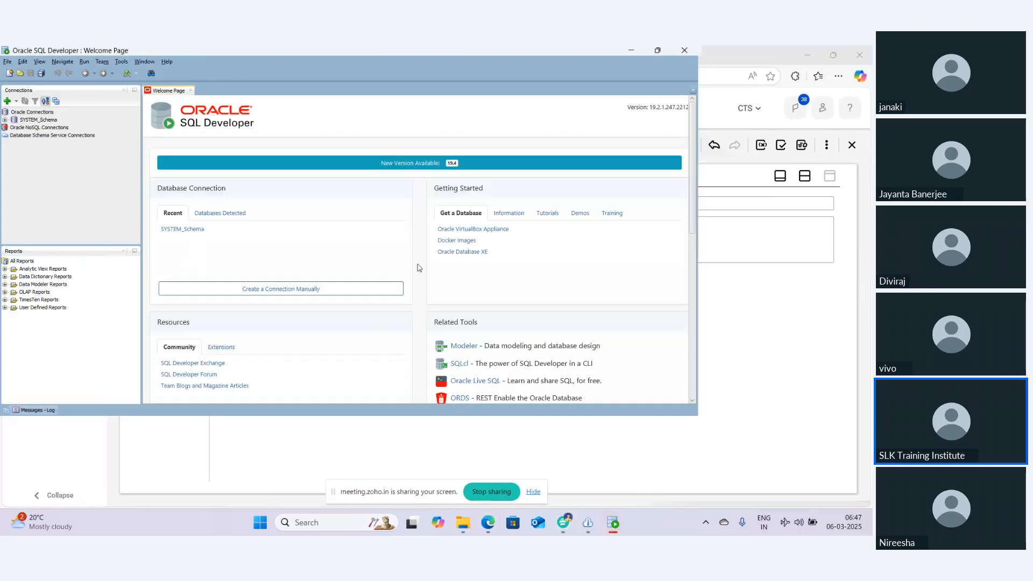
left_click(658, 50)
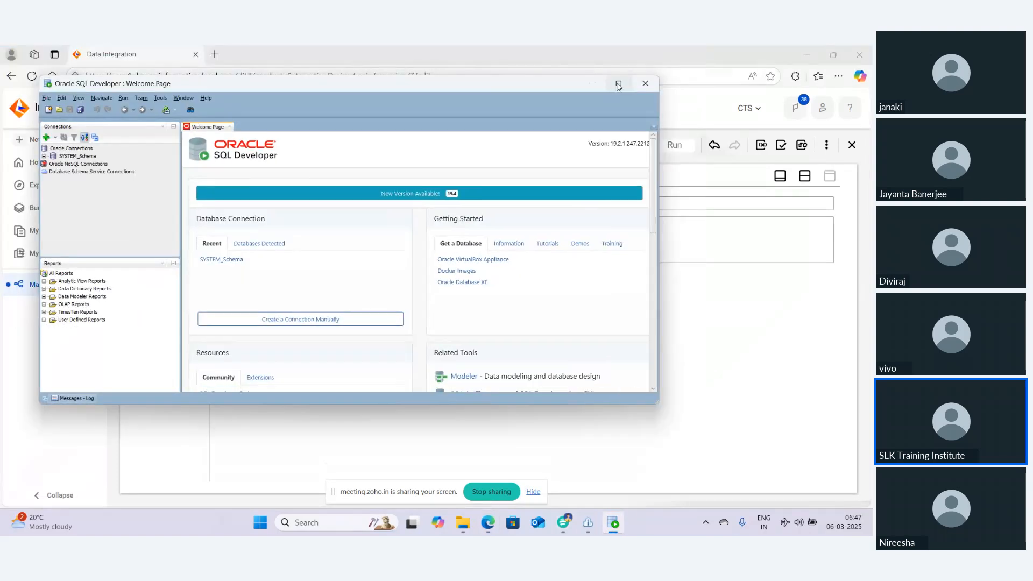
left_click(618, 85)
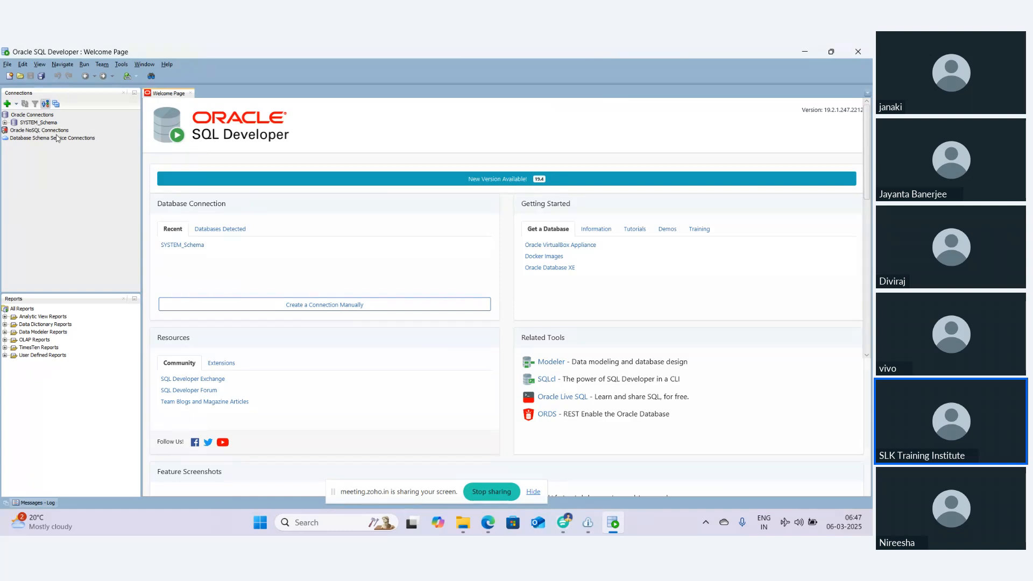
double_click(39, 123)
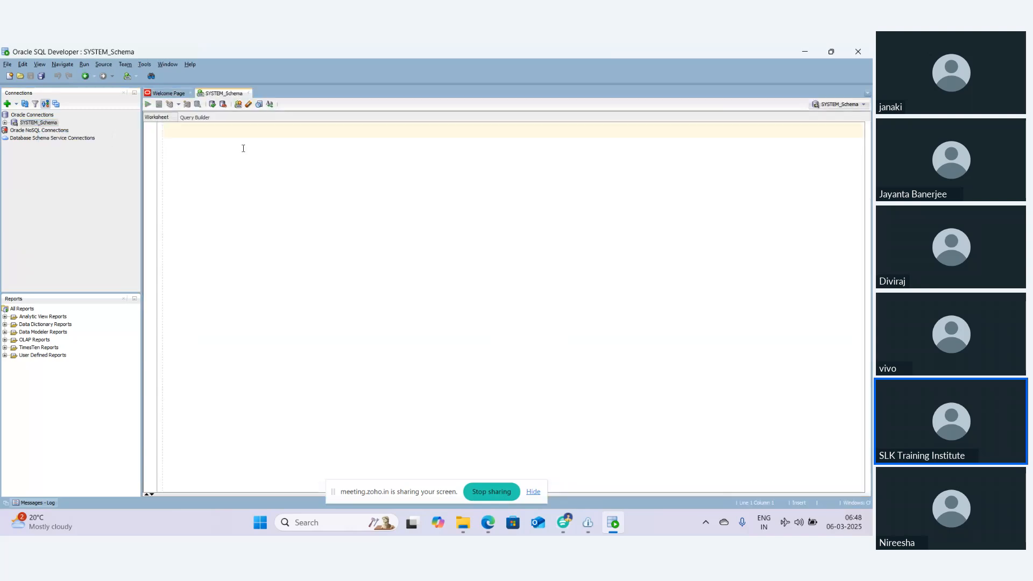
Write and run the query select * from employees; in the worksheet
type("select * ff")
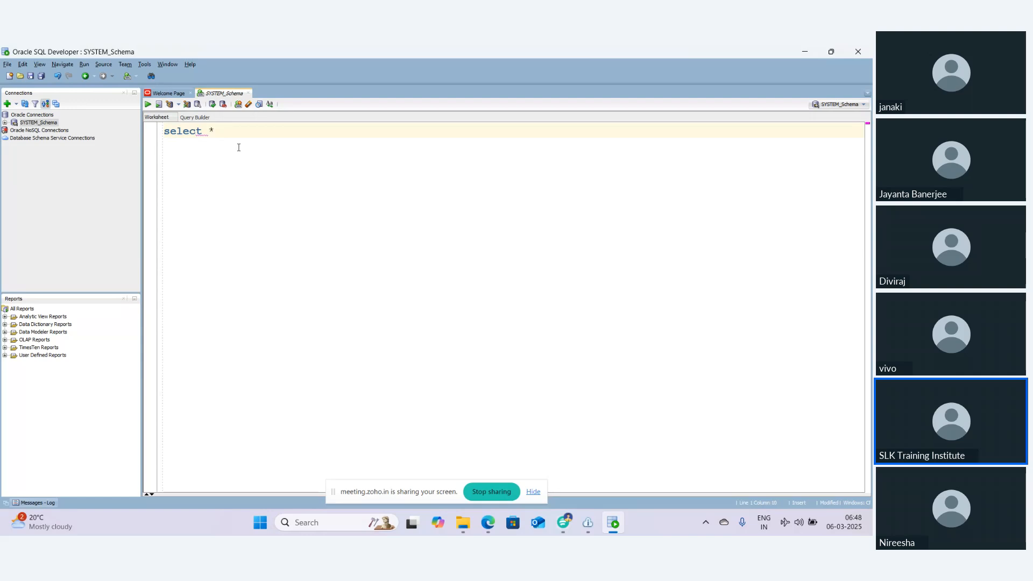
key("BackSpace")
key("BackSpace")
type("fr")
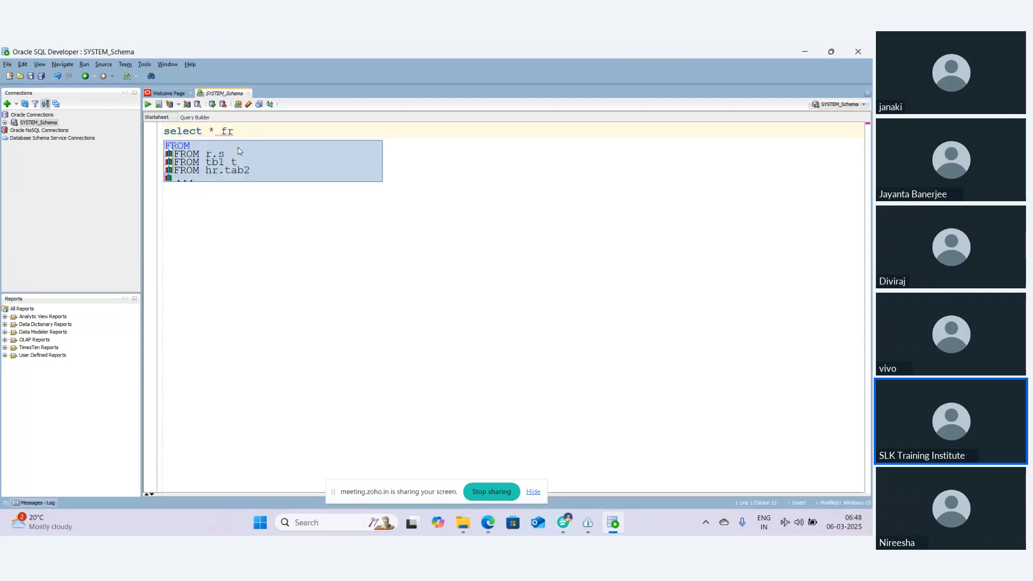
type("om employe")
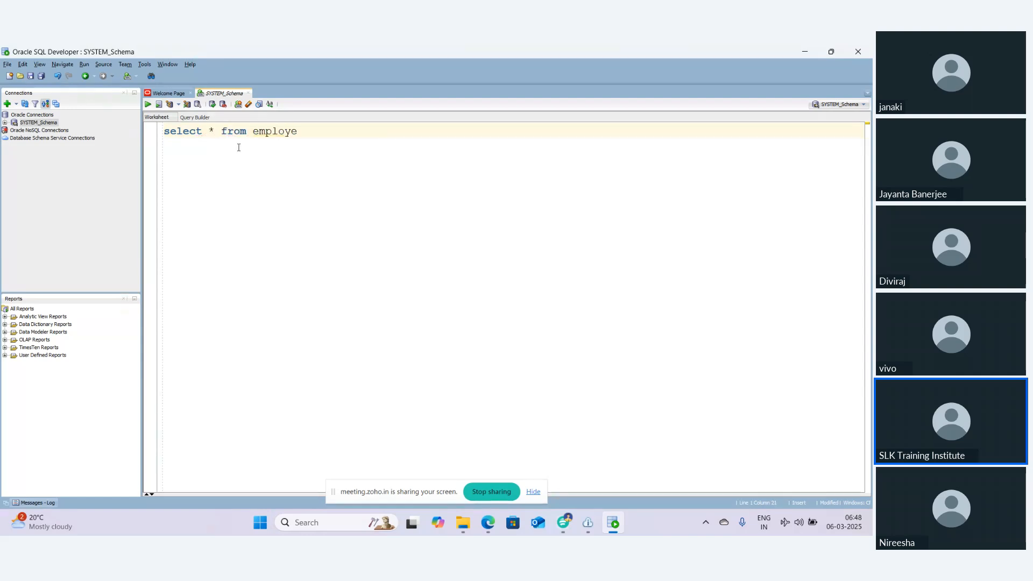
type("es;")
key("ctrl+Return")
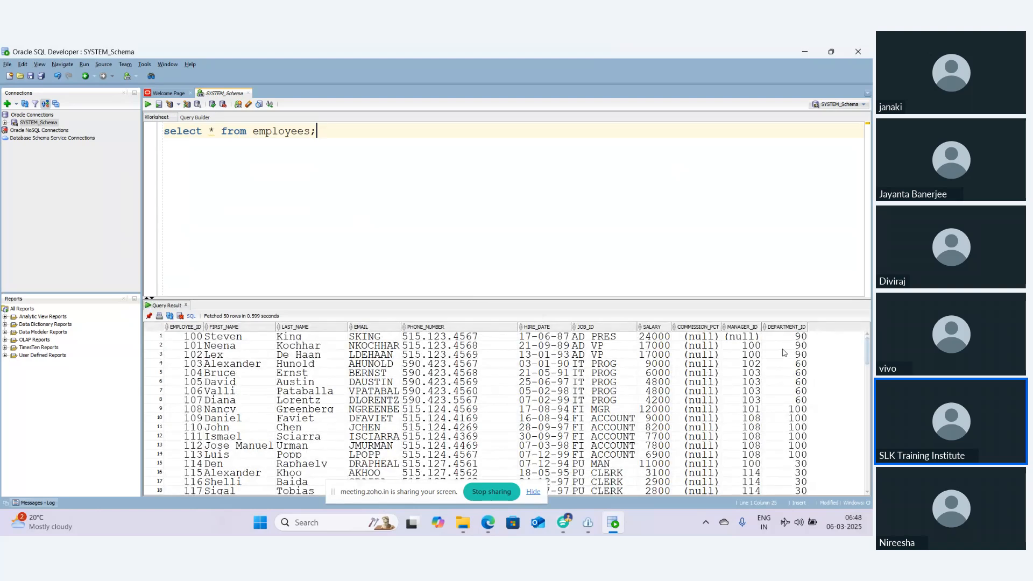
Select the first DEPARTMENT_ID values in the employees query result
left_click(785, 347)
left_click(786, 338)
left_click_drag(786, 338, 793, 368)
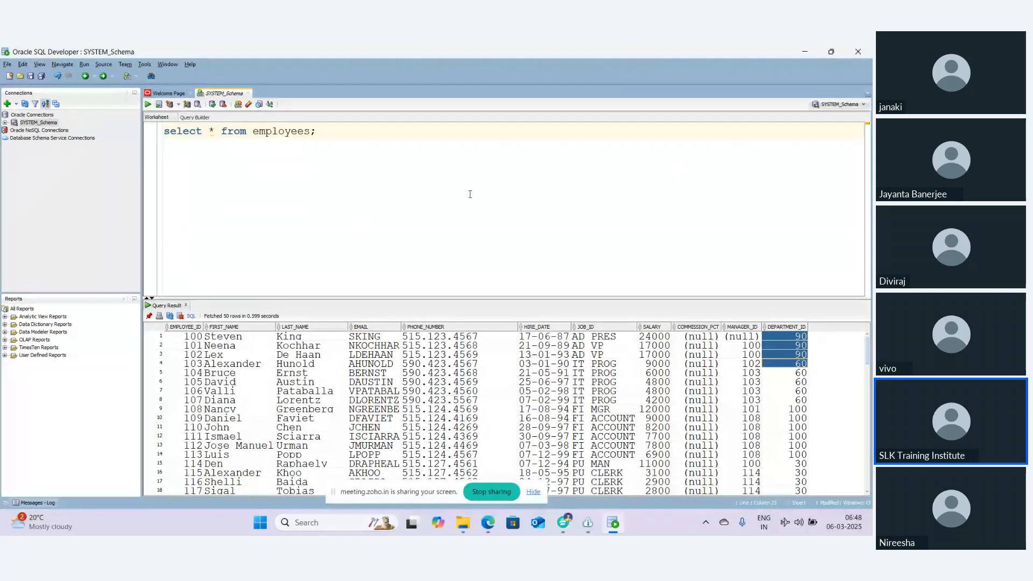
On a new line, write and run select * from employees_tgt; and select its DEPARTMENT_NAME values
left_click(348, 140)
key("Return")
type("select * from rmp")
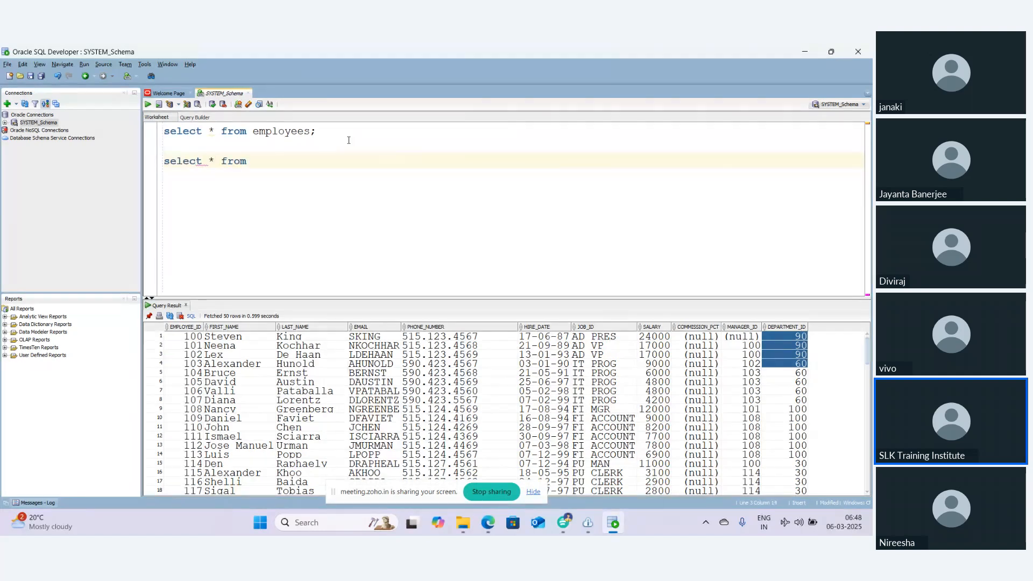
key("BackSpace")
key("BackSpace")
key("BackSpace")
type("emp")
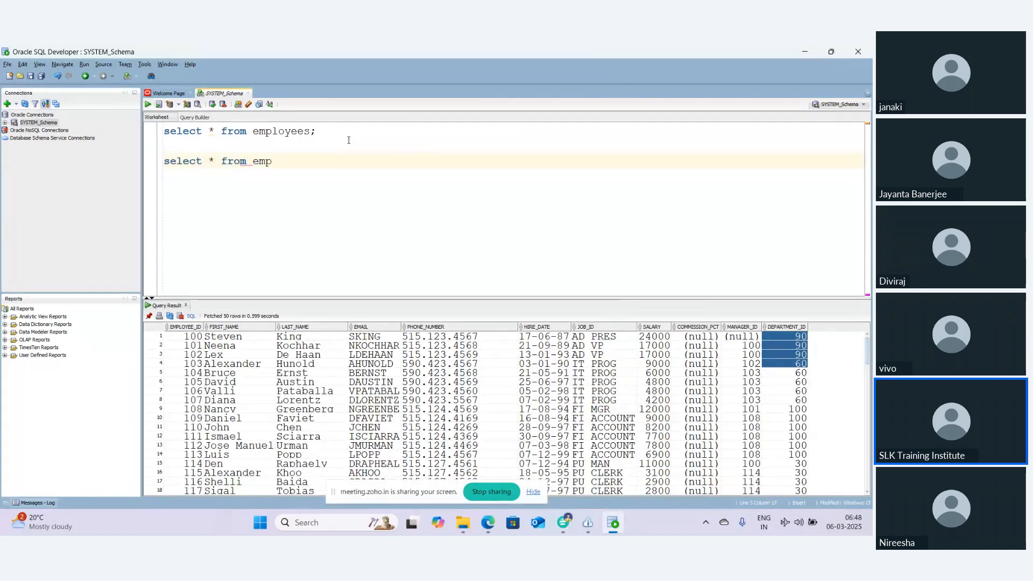
type("loyees_tgt;")
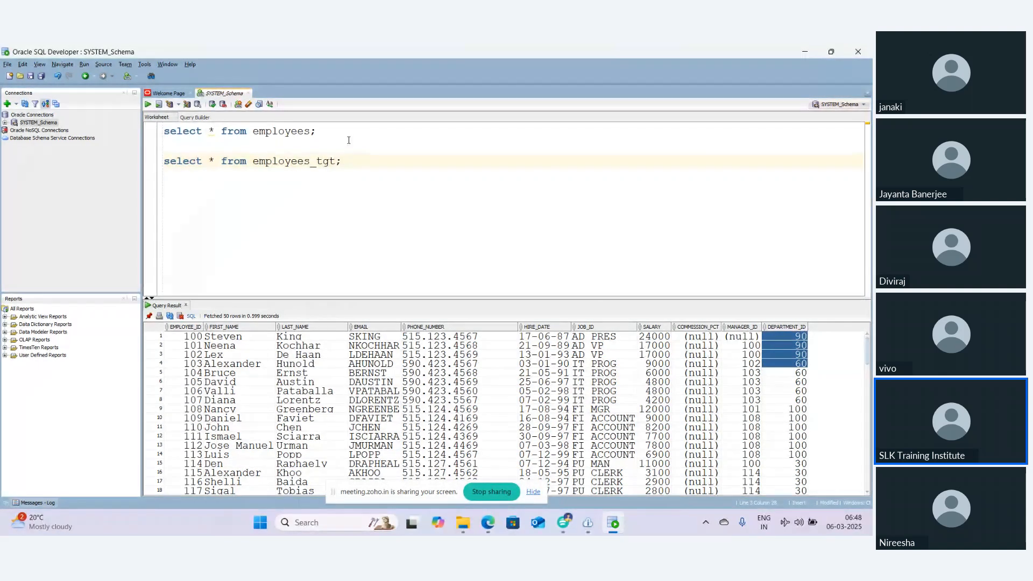
key("ctrl+Return")
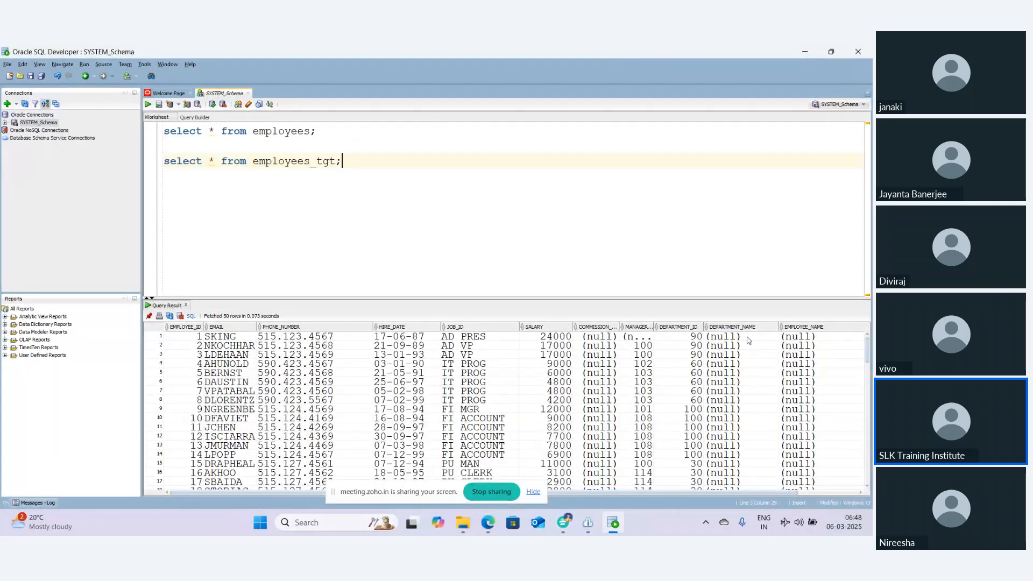
left_click_drag(749, 337, 748, 429)
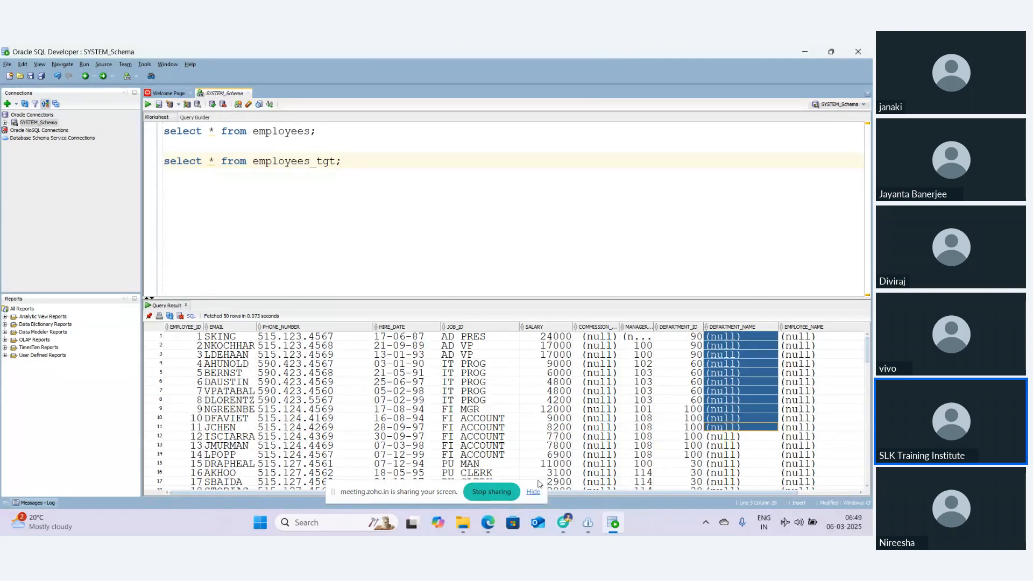
Return to the Data Integration mapping and open the Lookup's Incoming Fields settings
left_click(486, 526)
left_click(182, 231)
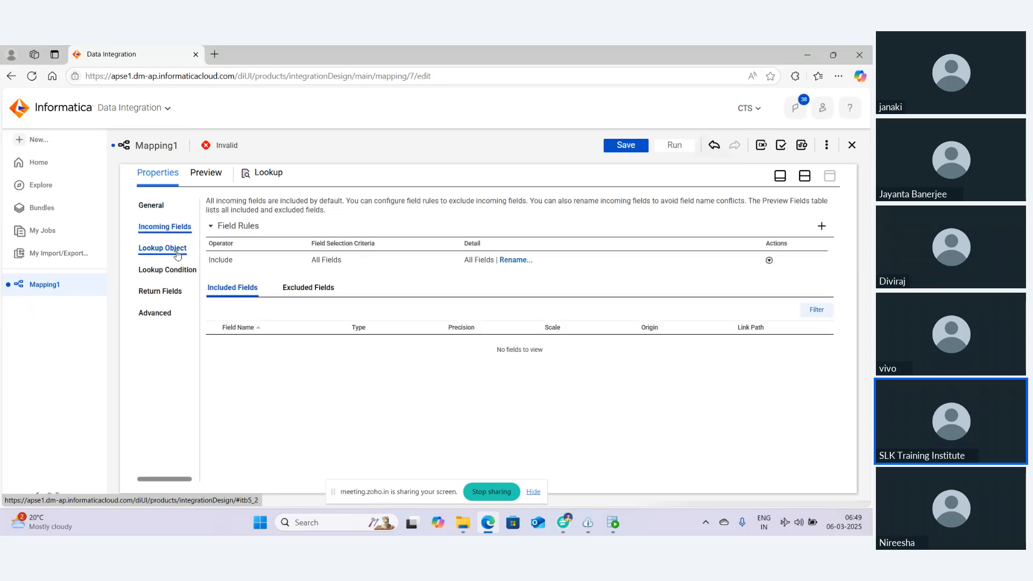
left_click(822, 226)
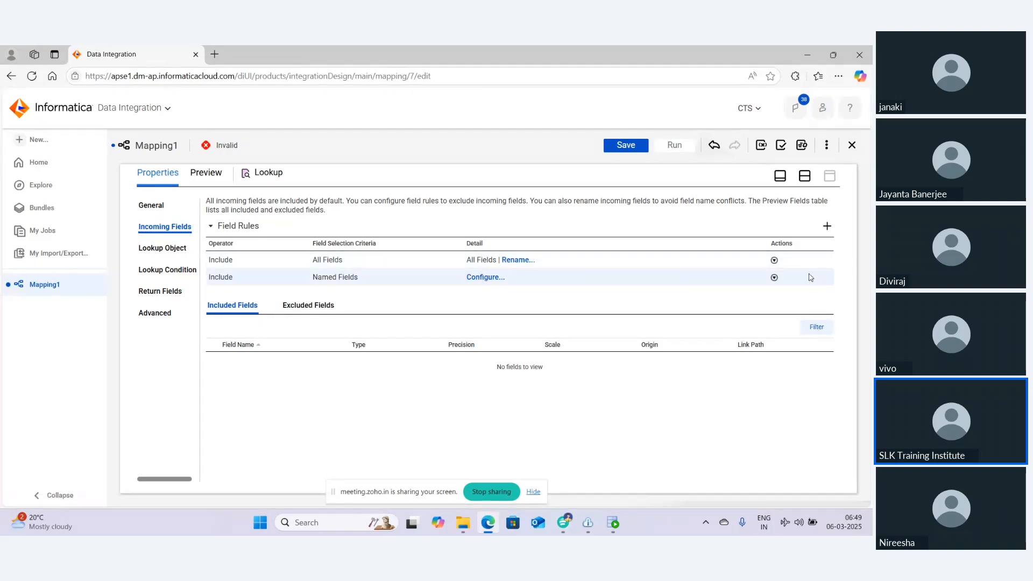
left_click(774, 278)
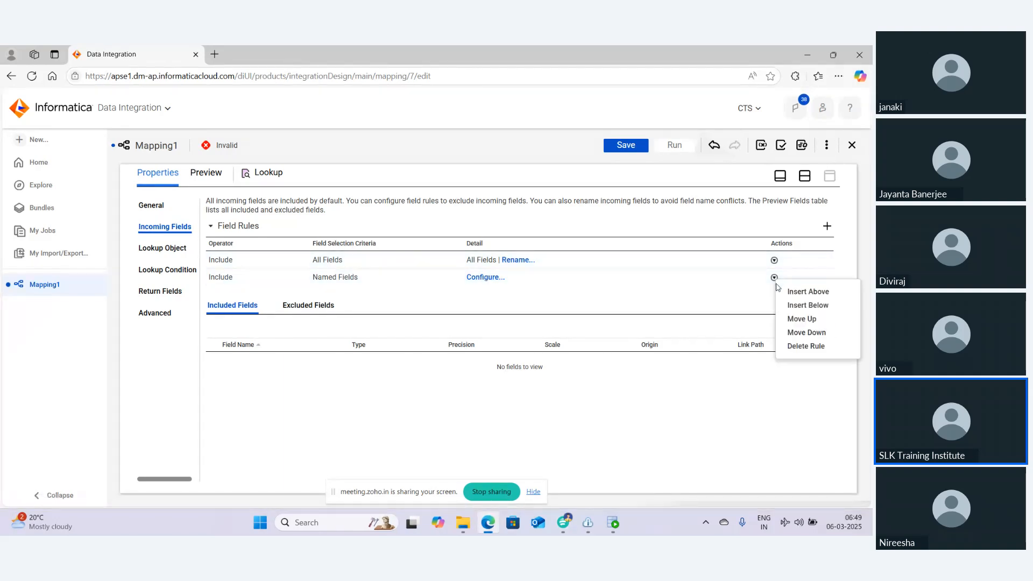
left_click(796, 347)
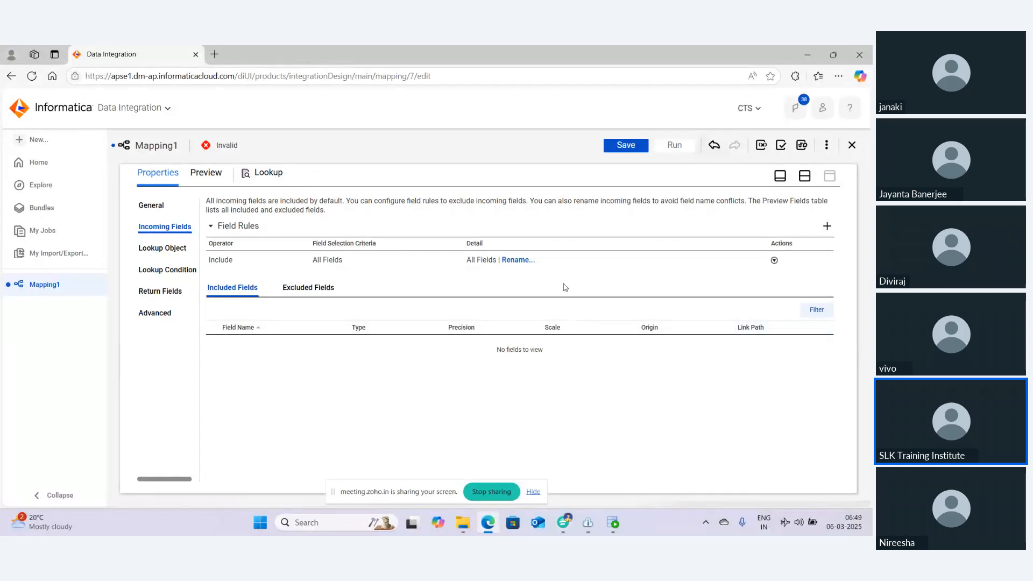
Configure a bulk Prefix rename of SRC_ for all incoming fields of the Lookup
left_click(517, 261)
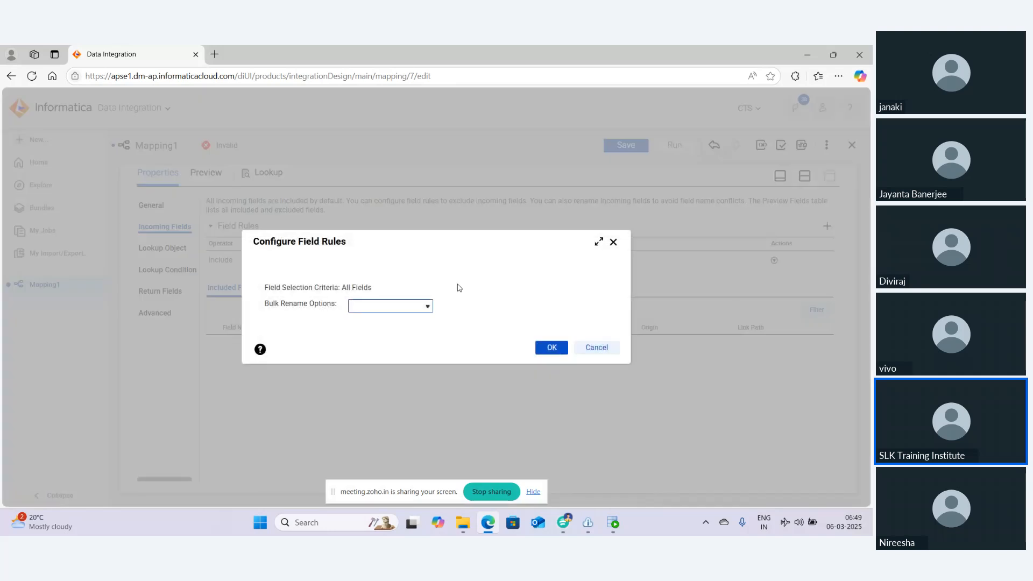
left_click(397, 308)
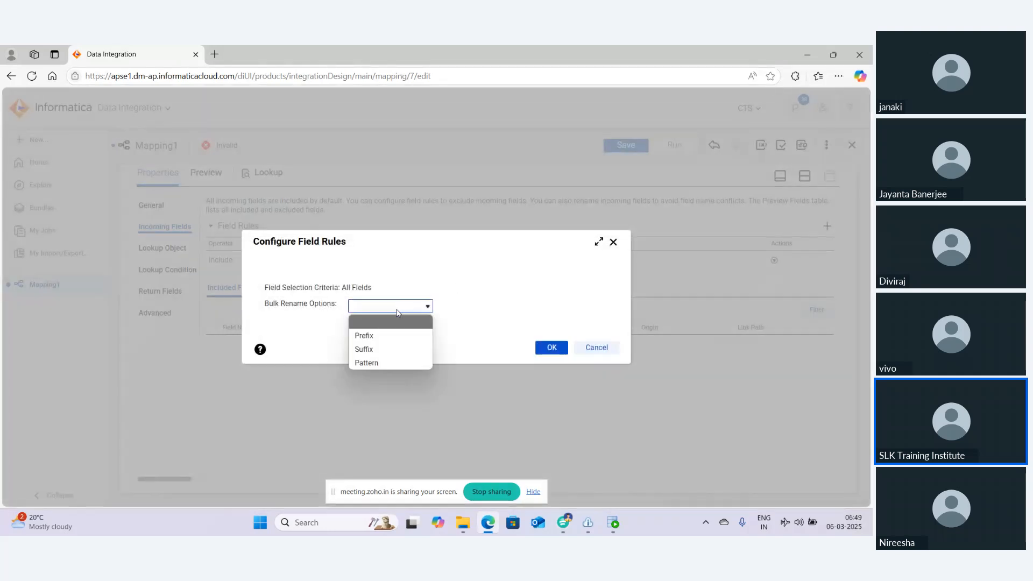
left_click(384, 338)
left_click(326, 327)
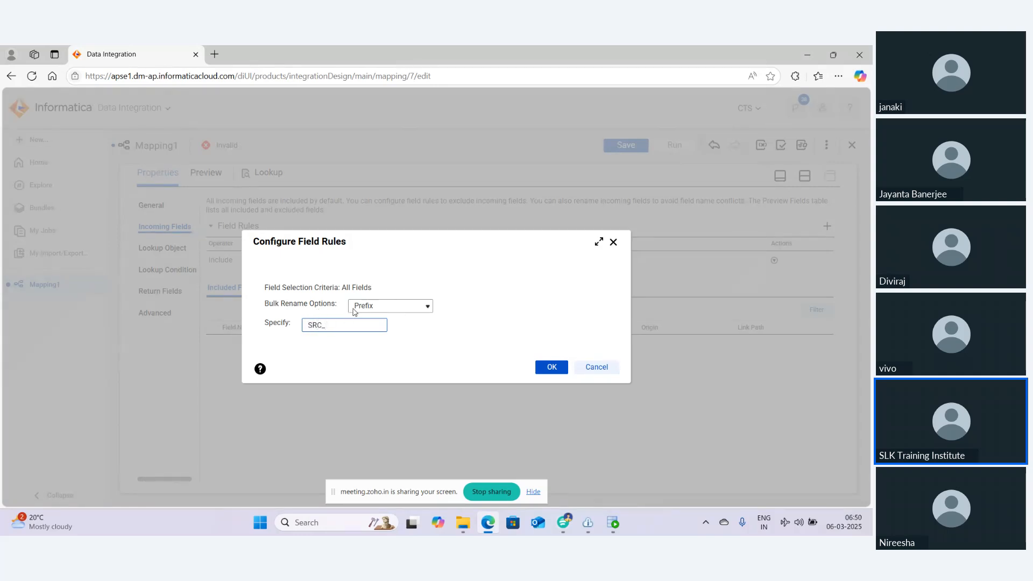
left_click(550, 369)
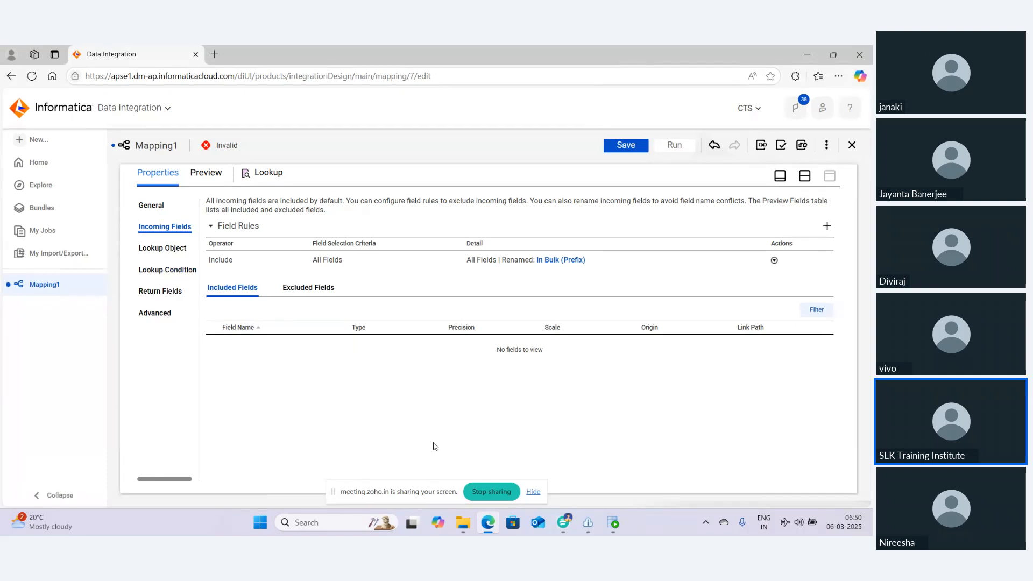
Clear the bulk rename option from the All Fields rule
left_click(562, 260)
left_click(367, 296)
left_click(368, 315)
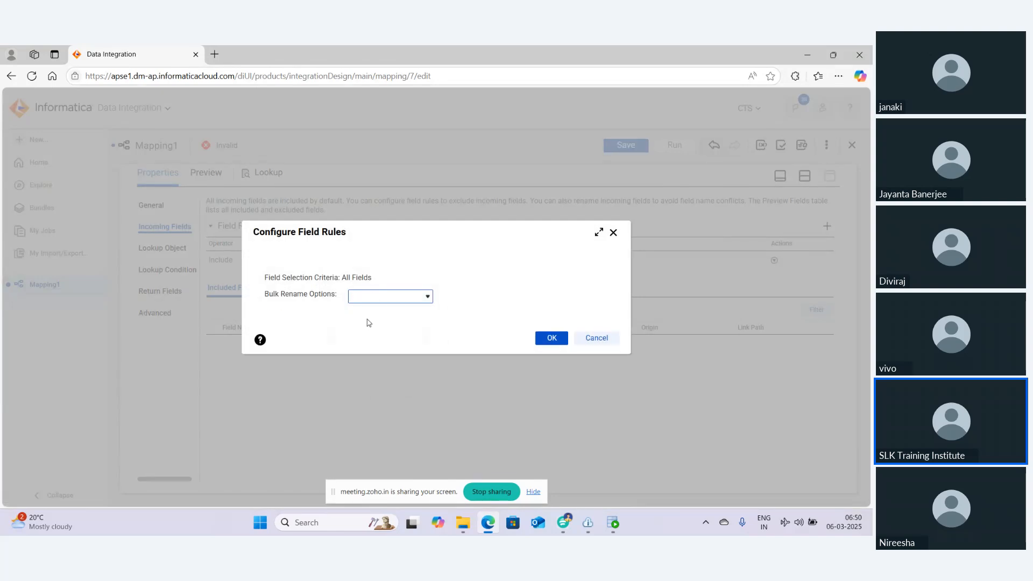
left_click(558, 343)
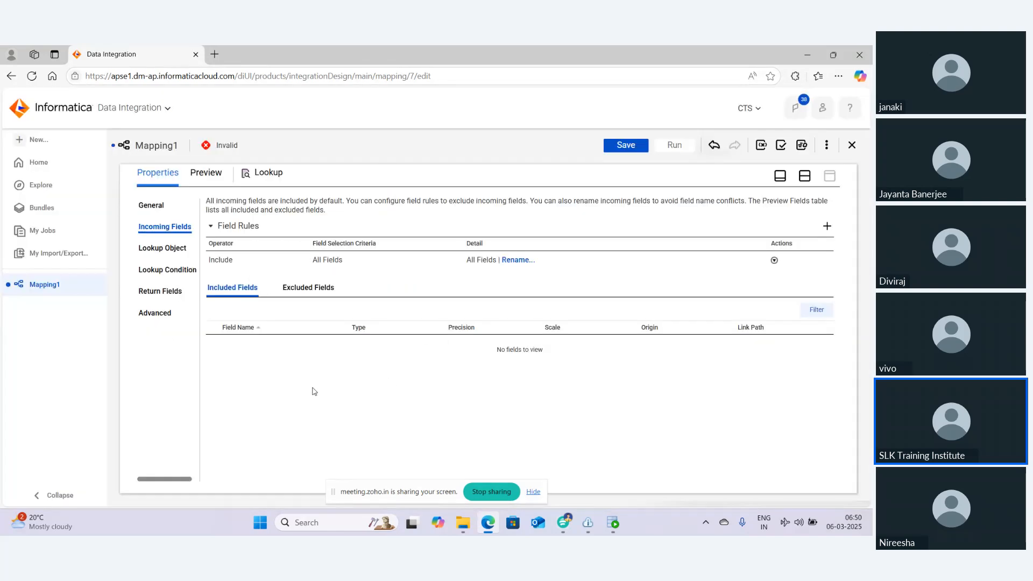
Set the Source transformation's connection to SLK18_ORA_SYSTEM (Oracle) and try to select a source object
left_click(805, 176)
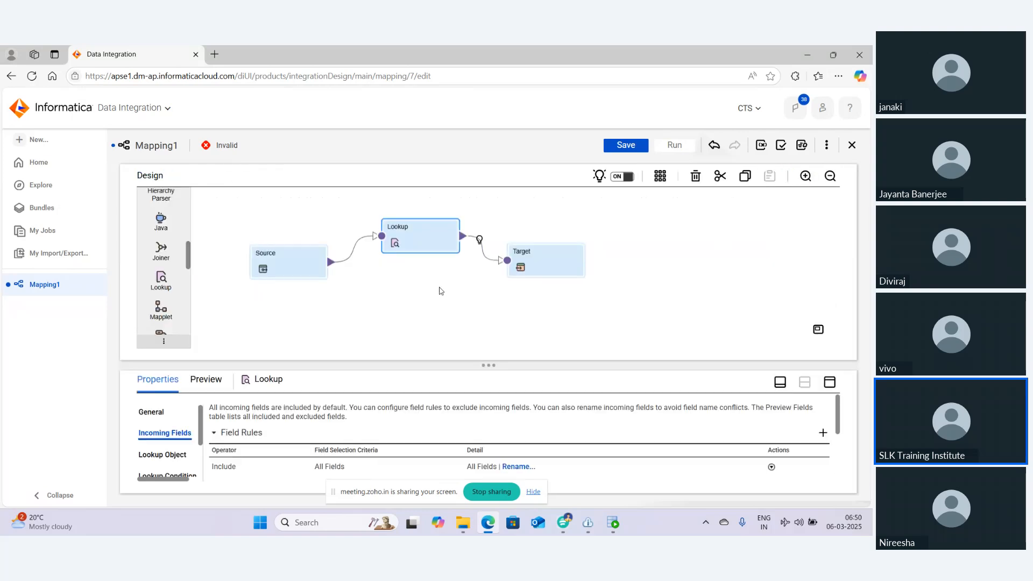
left_click(280, 259)
left_click(830, 383)
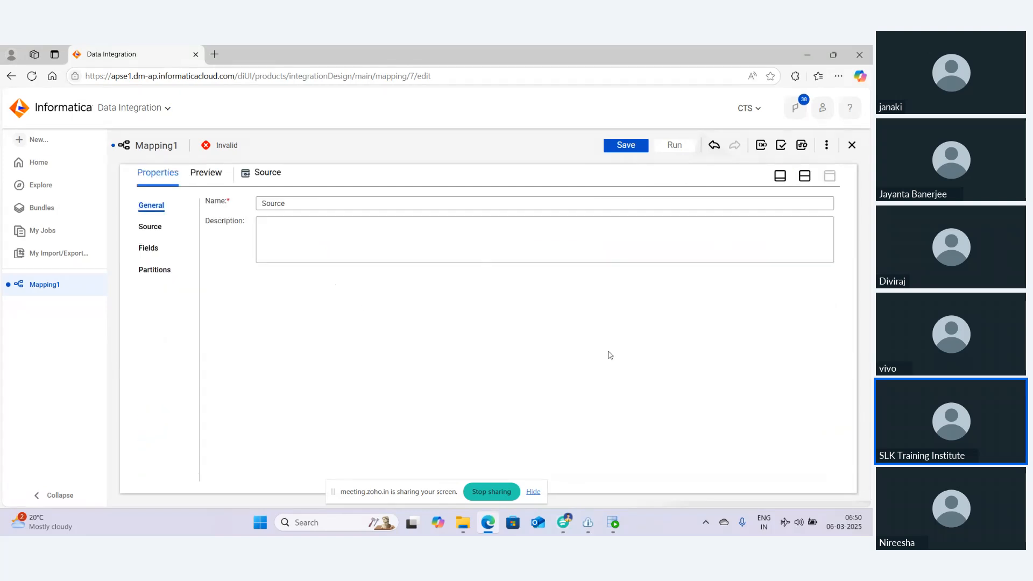
left_click(153, 228)
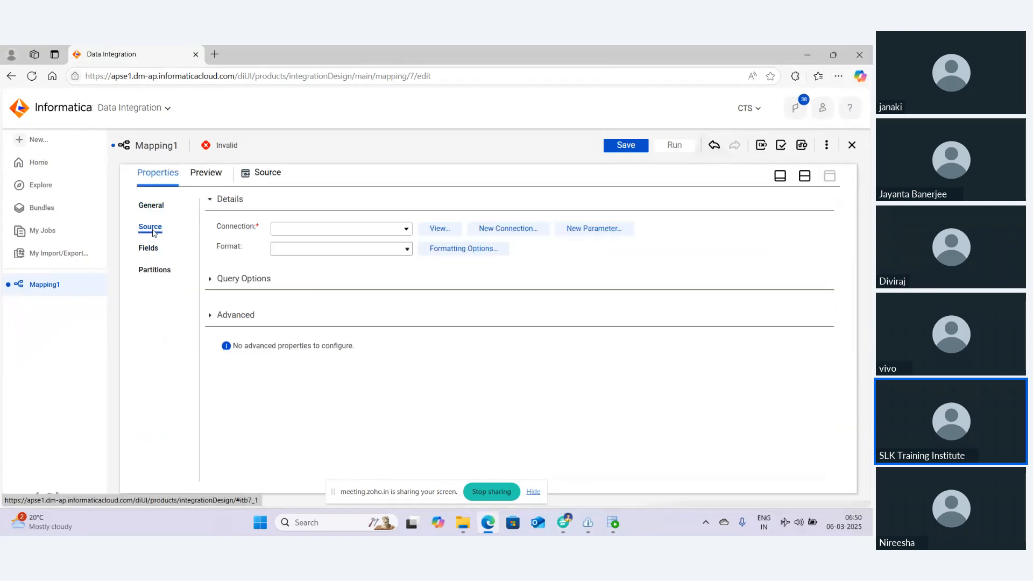
left_click(301, 229)
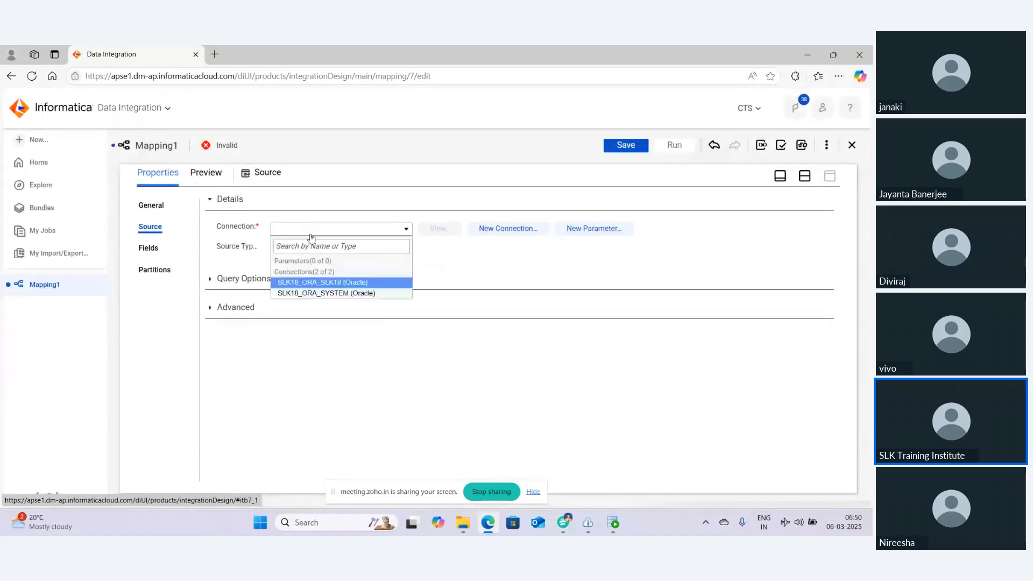
left_click(307, 291)
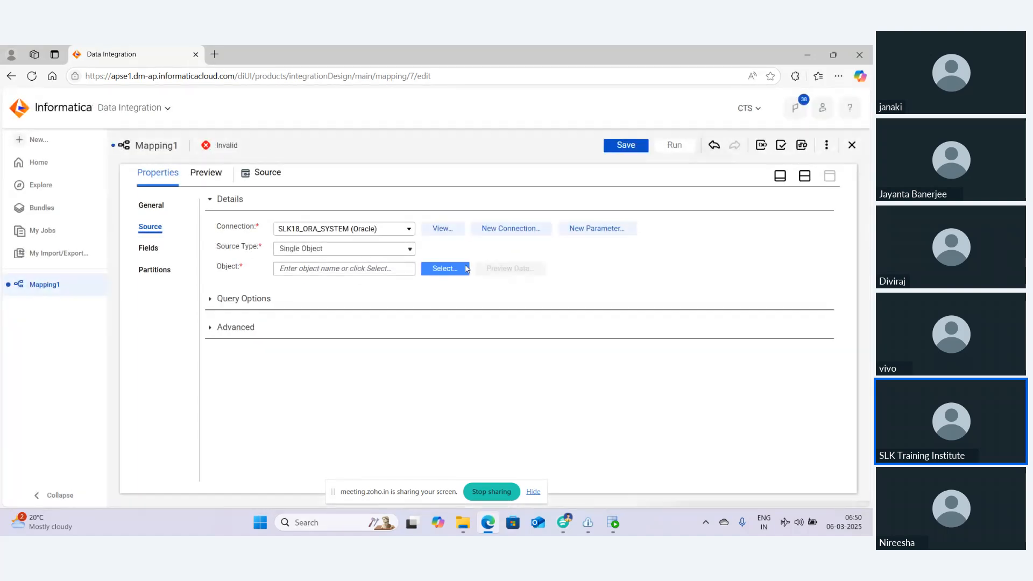
left_click(430, 269)
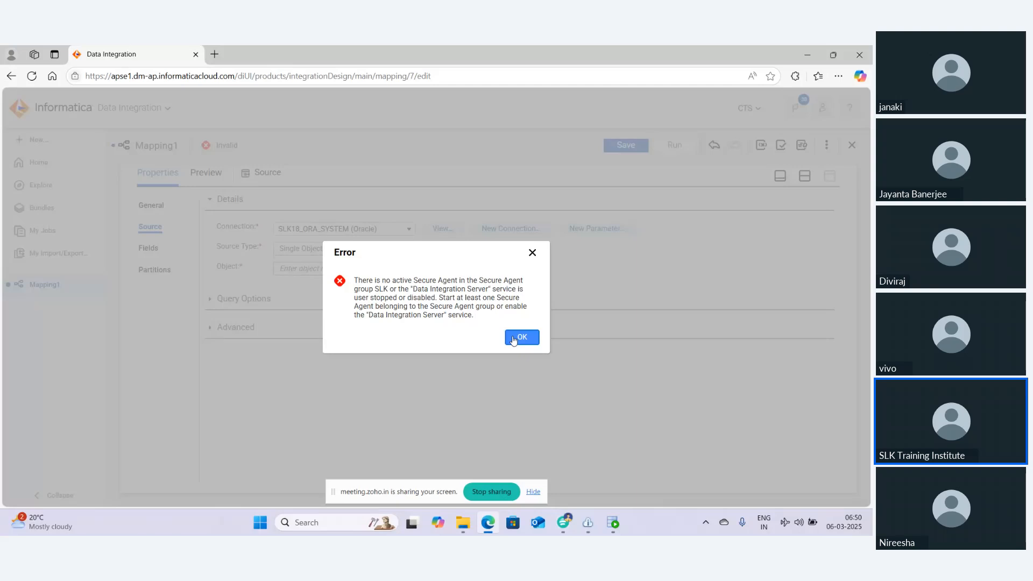
left_click(514, 338)
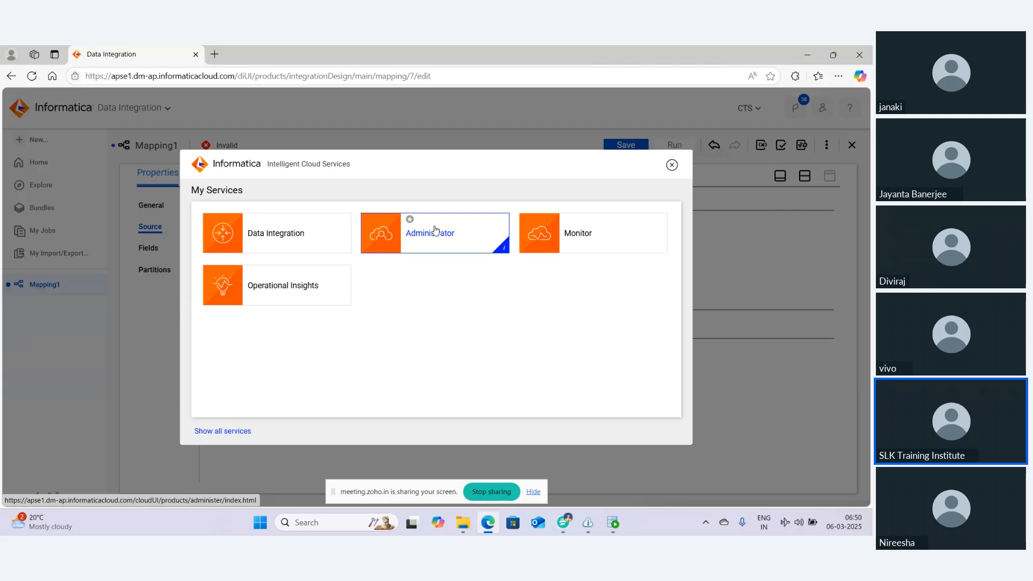
Open Administrator in a new browser tab and check the Cloud Secure Agent status window
right_click(435, 227)
left_click(470, 238)
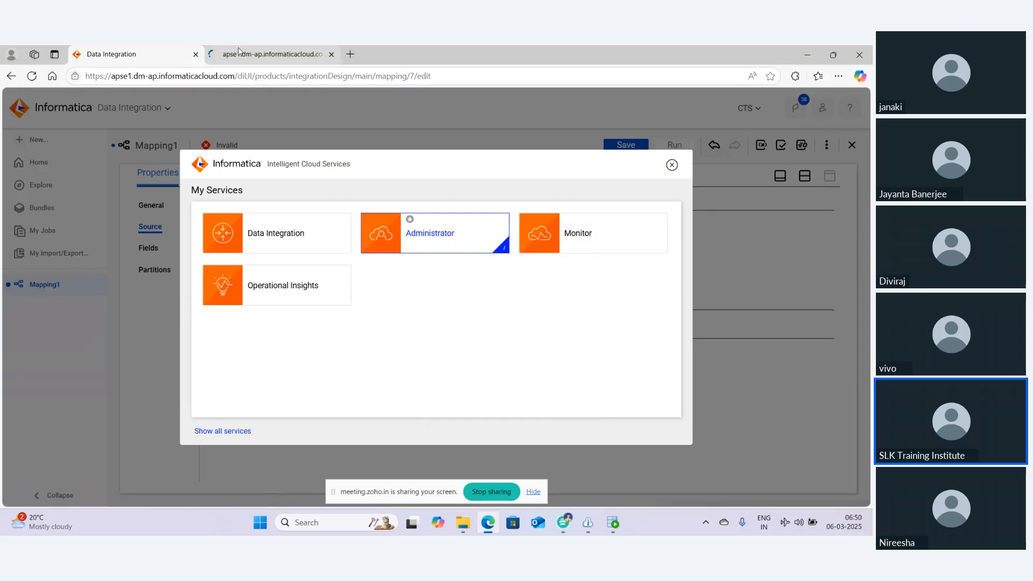
left_click(239, 52)
left_click(588, 524)
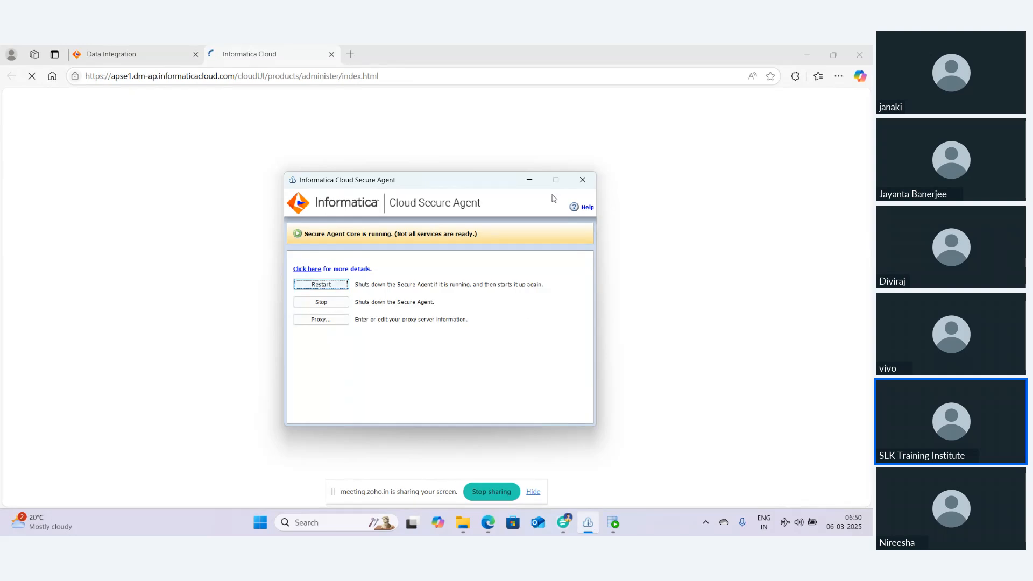
left_click(584, 184)
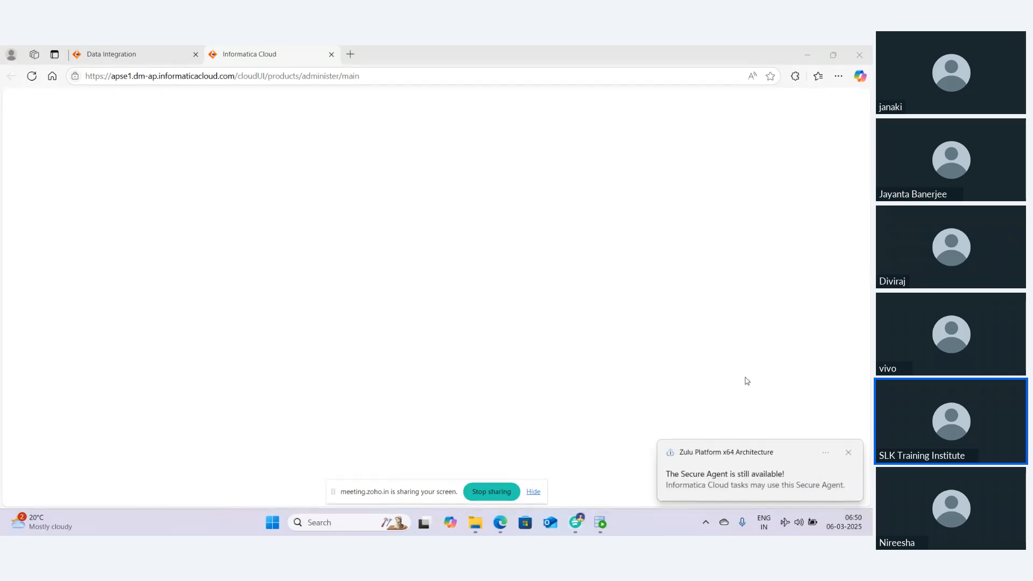
Open the SLK Secure Agent from Runtime Environments and review its agent service statuses
left_click(849, 455)
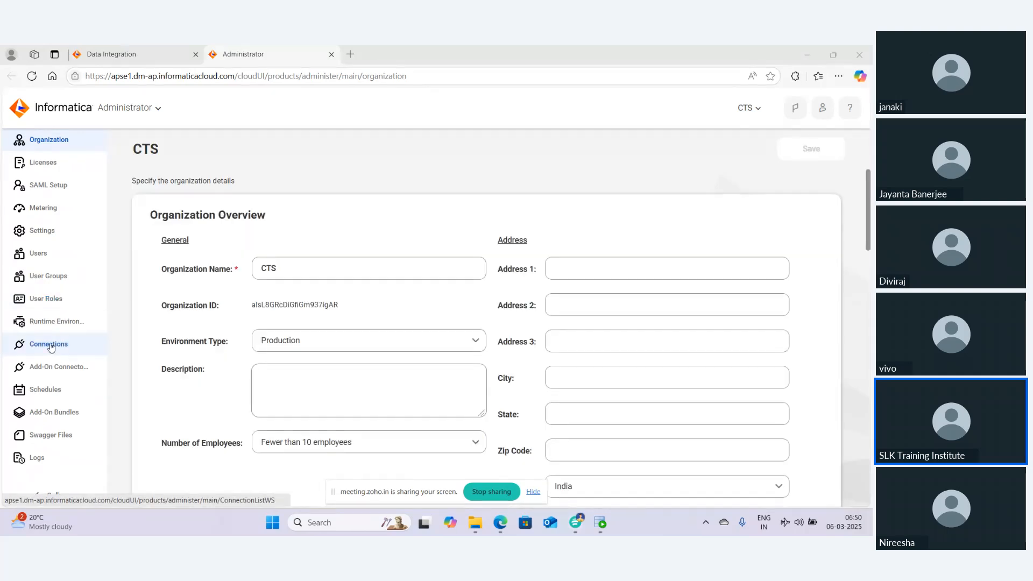
left_click(48, 345)
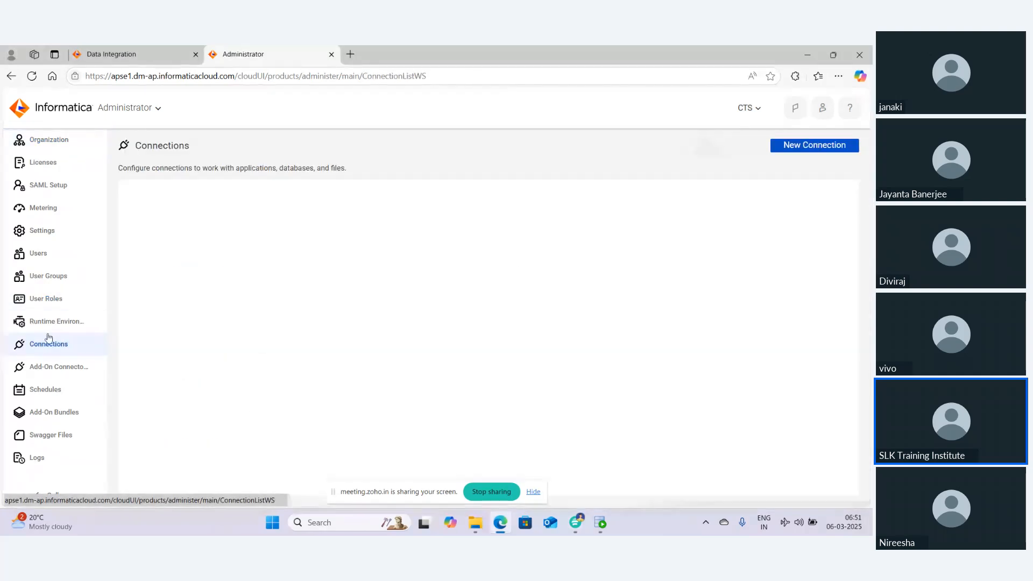
left_click(47, 323)
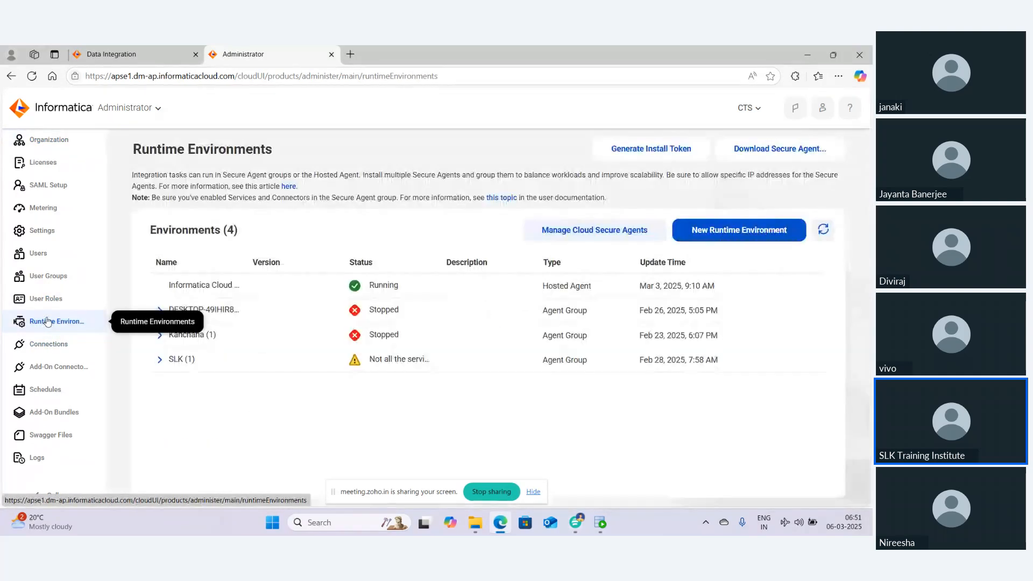
left_click(159, 359)
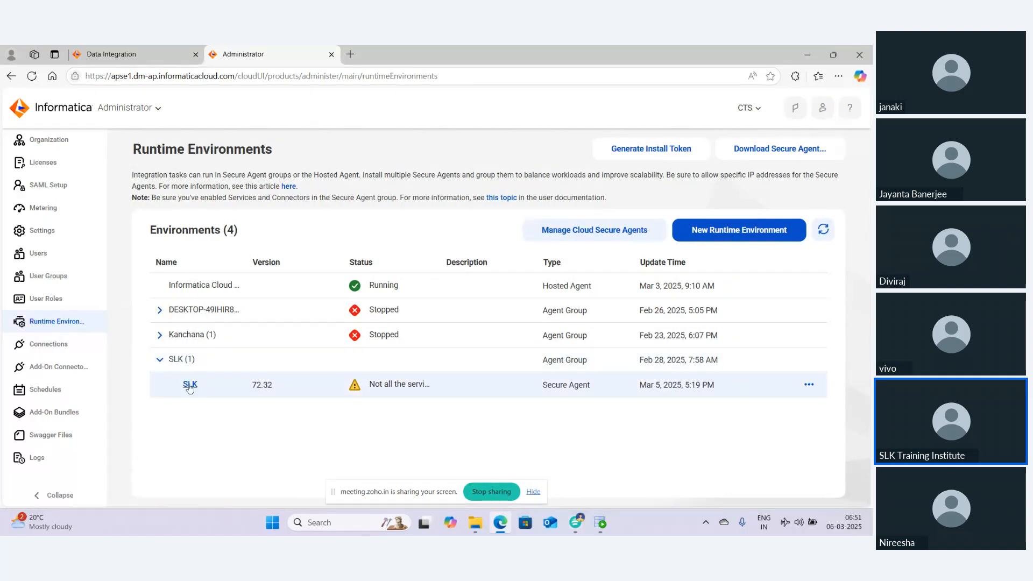
left_click(188, 386)
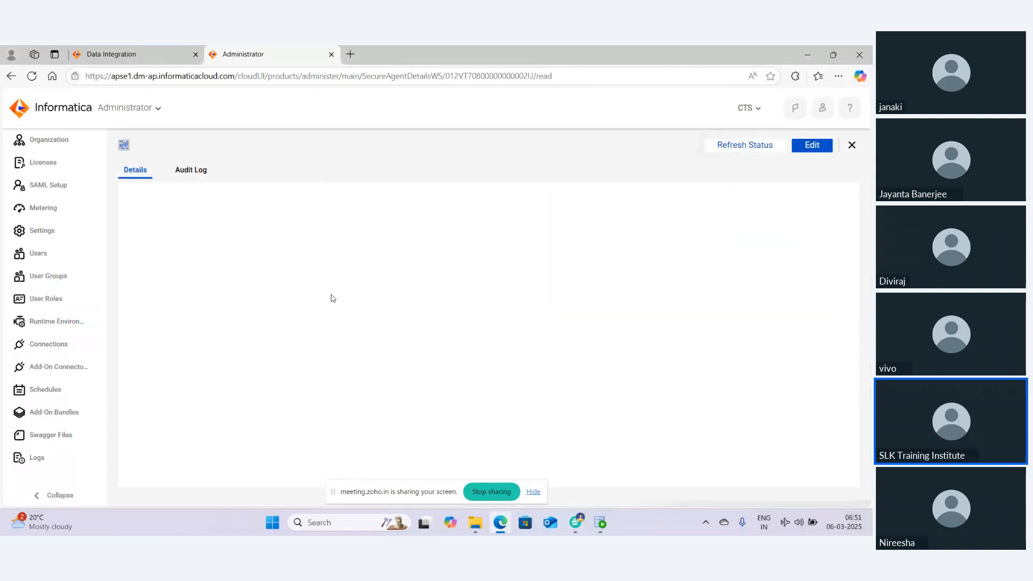
scroll(331, 298, "down", 4)
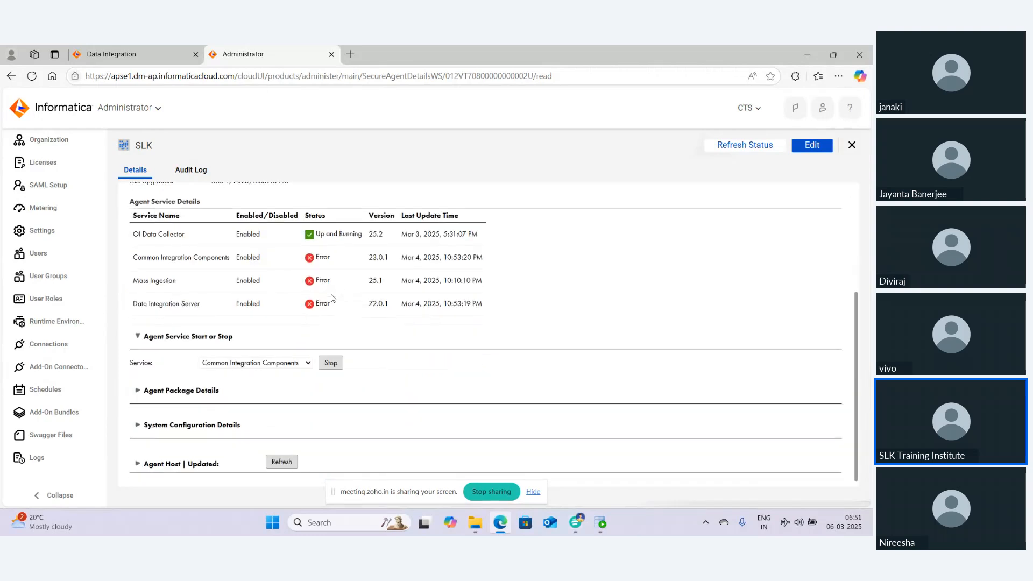
left_click(705, 523)
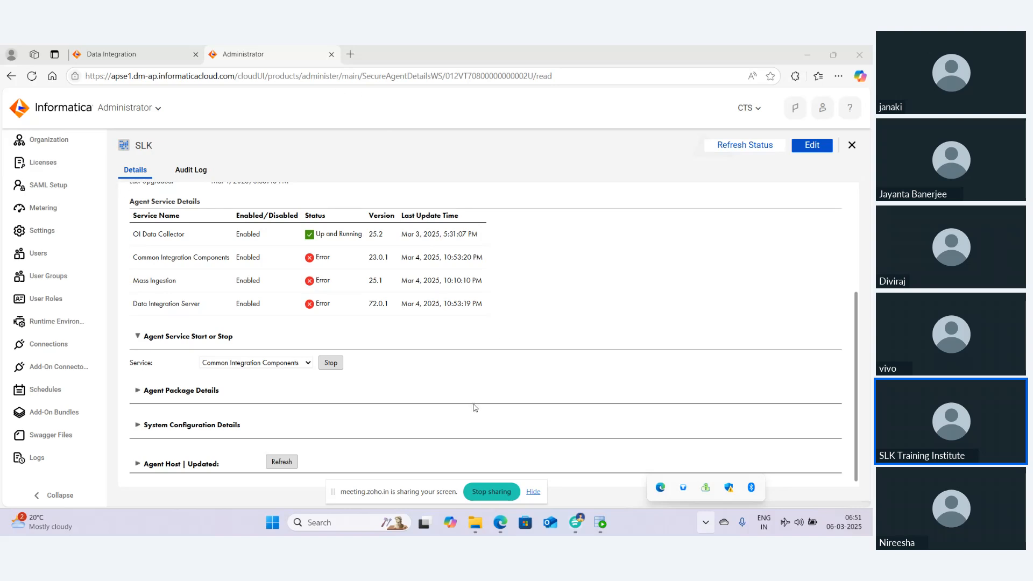
left_click(499, 521)
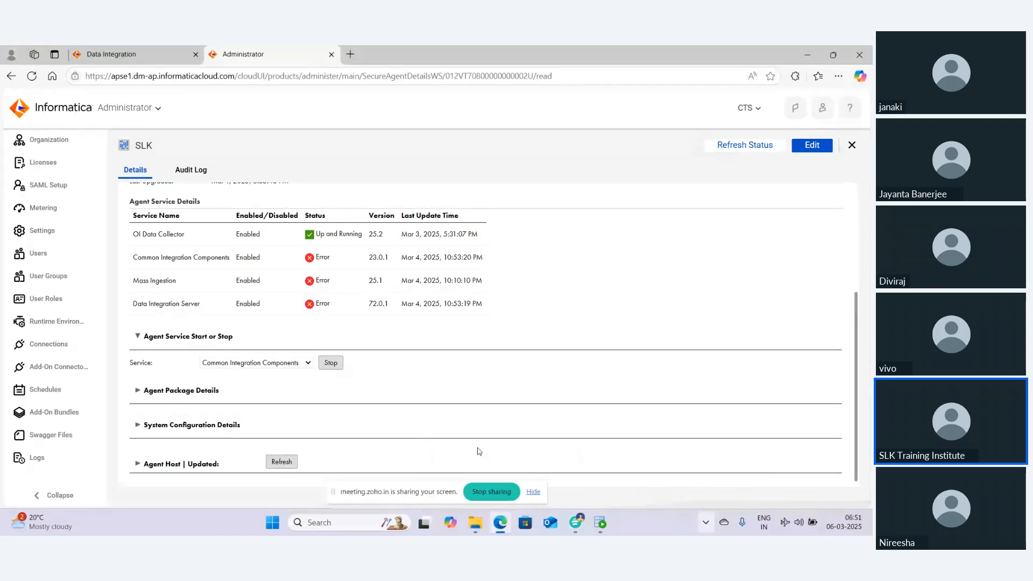
left_click(544, 461)
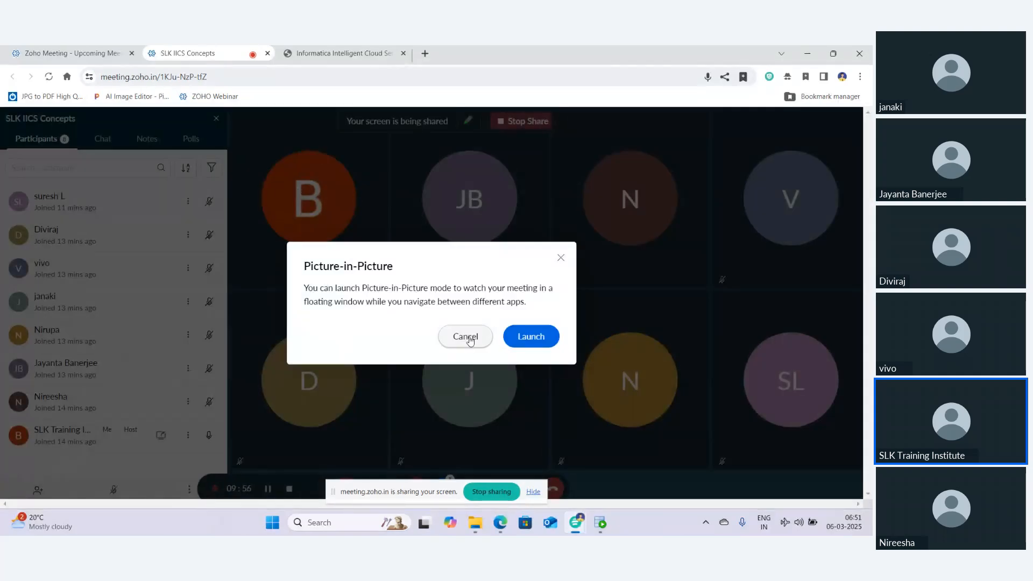
left_click(464, 339)
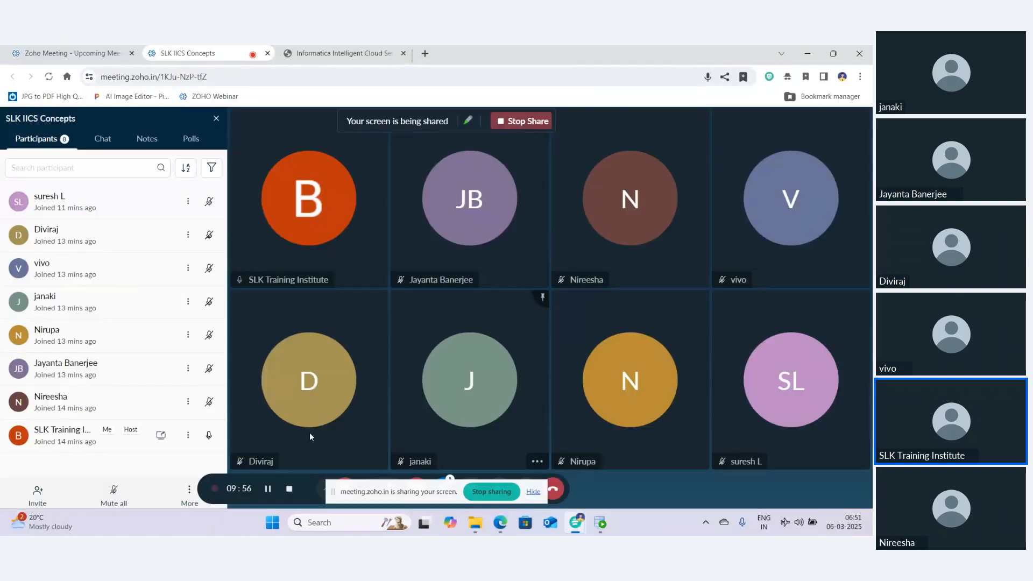
left_click(268, 489)
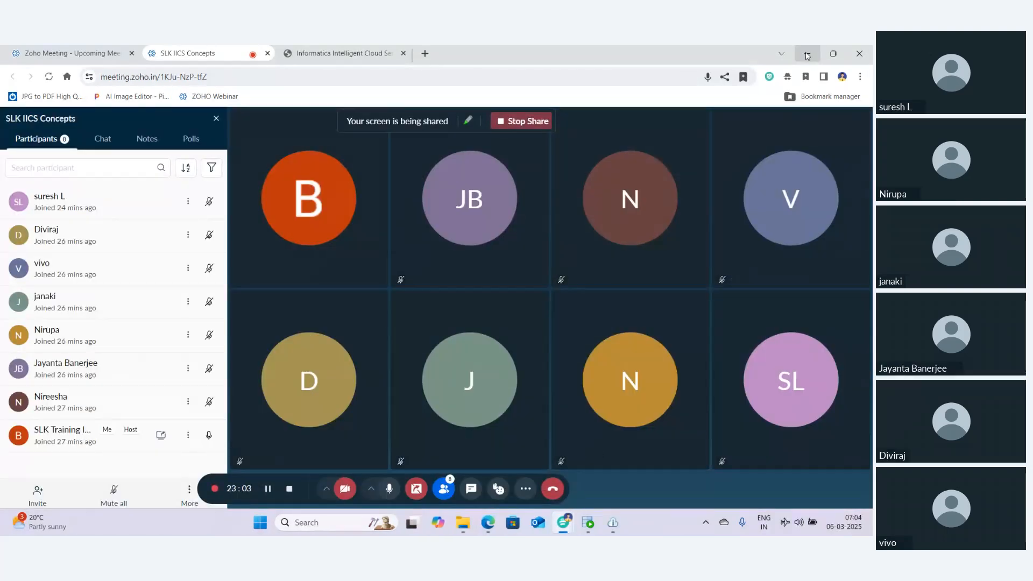
left_click(807, 56)
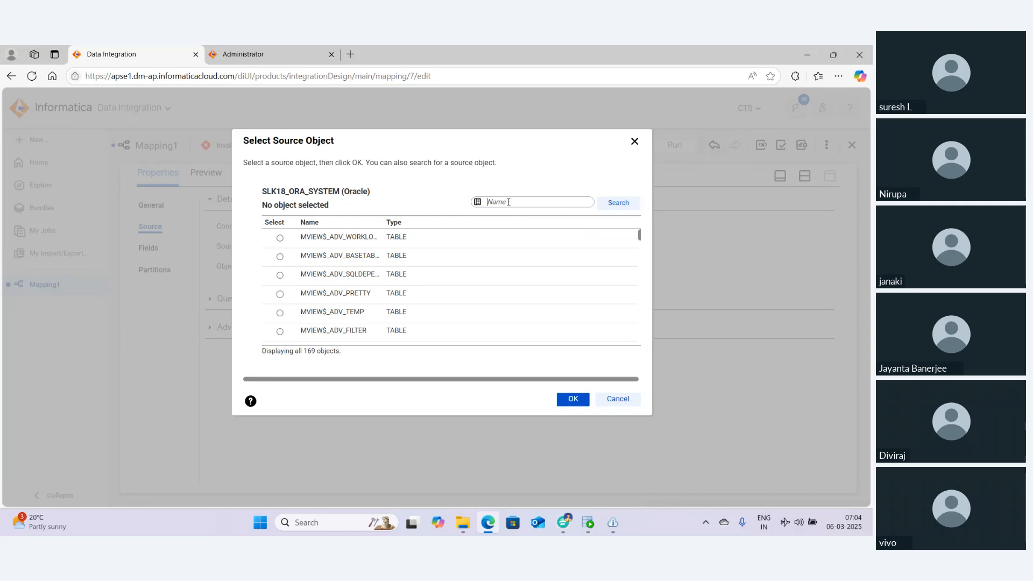
Search the source objects for employees and select the EMPLOYEES table as the Source object
type("employees")
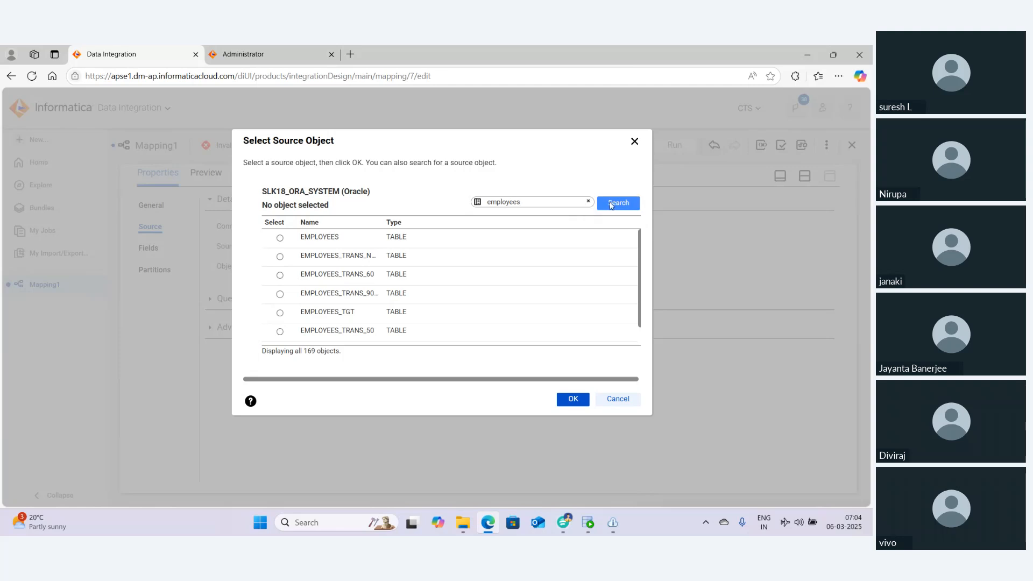
left_click(329, 237)
left_click(567, 400)
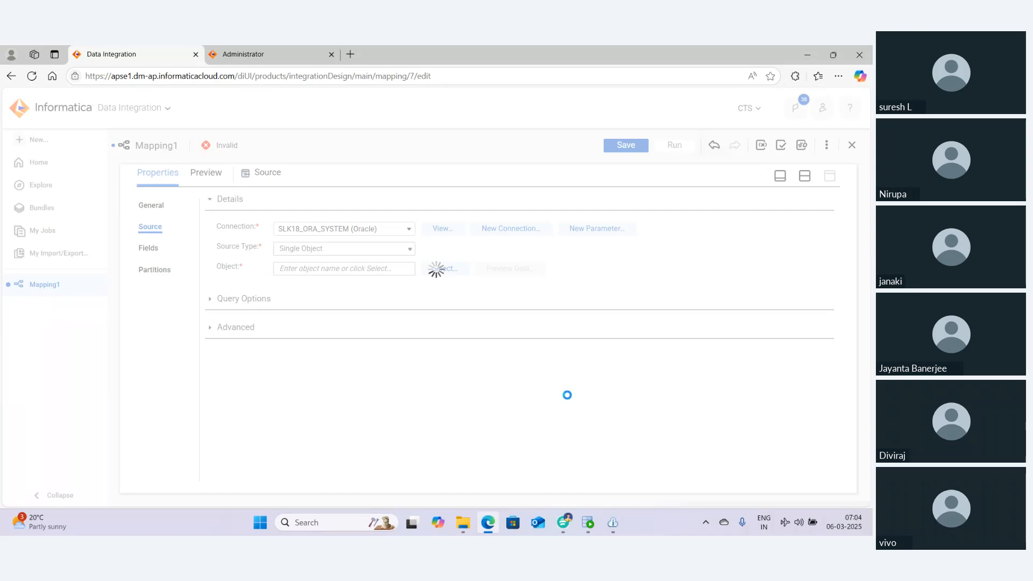
Select the Lookup transformation and configure a bulk Prefix rename of SRC_ for all its incoming fields
left_click(805, 176)
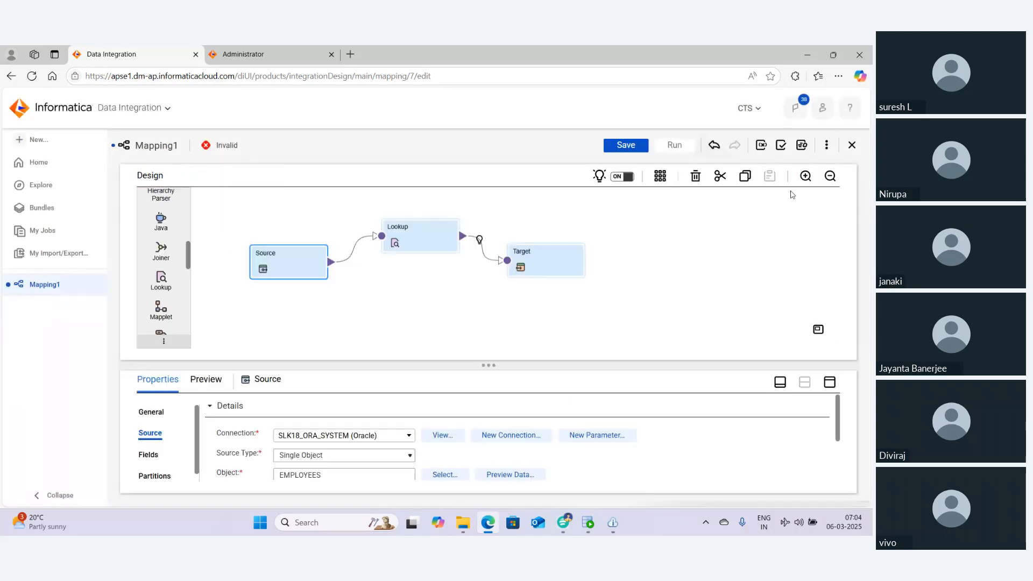
left_click(413, 237)
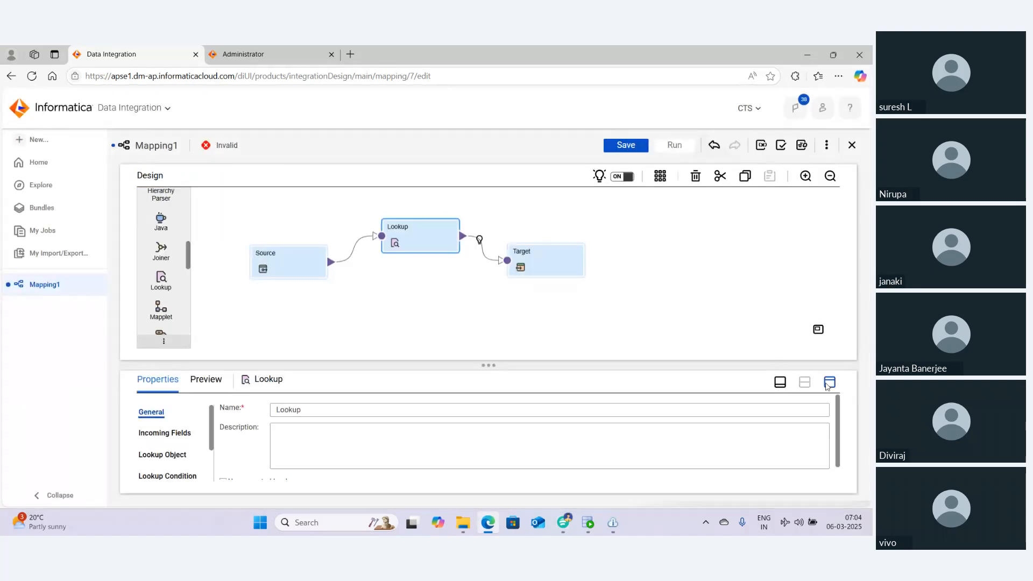
left_click(829, 382)
left_click(166, 246)
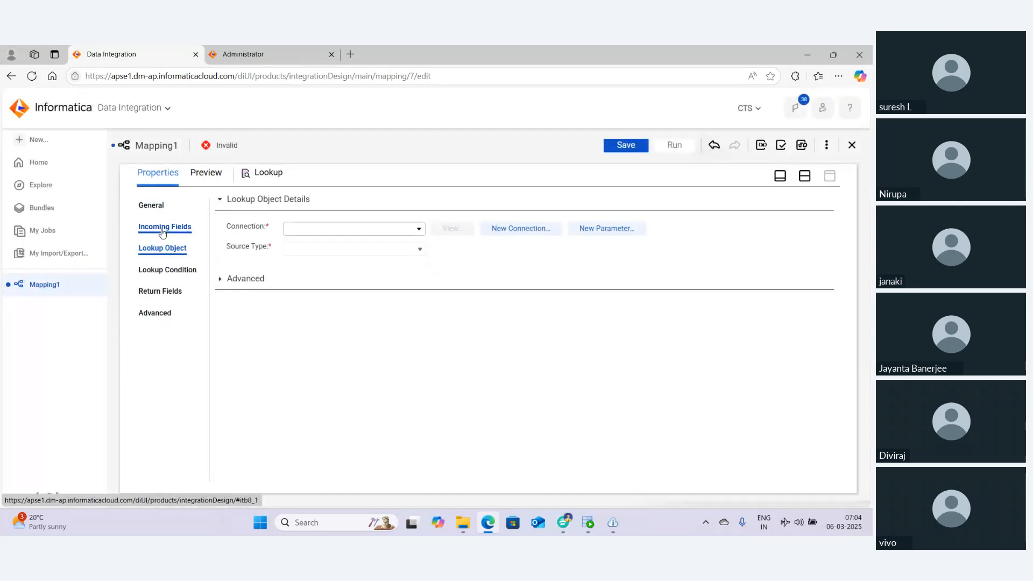
left_click(160, 228)
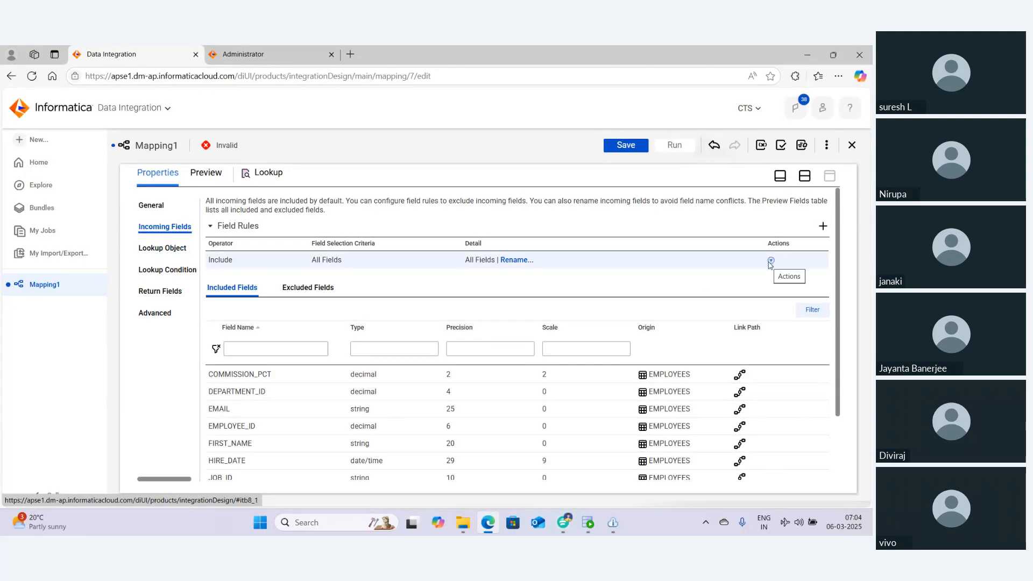
left_click(509, 262)
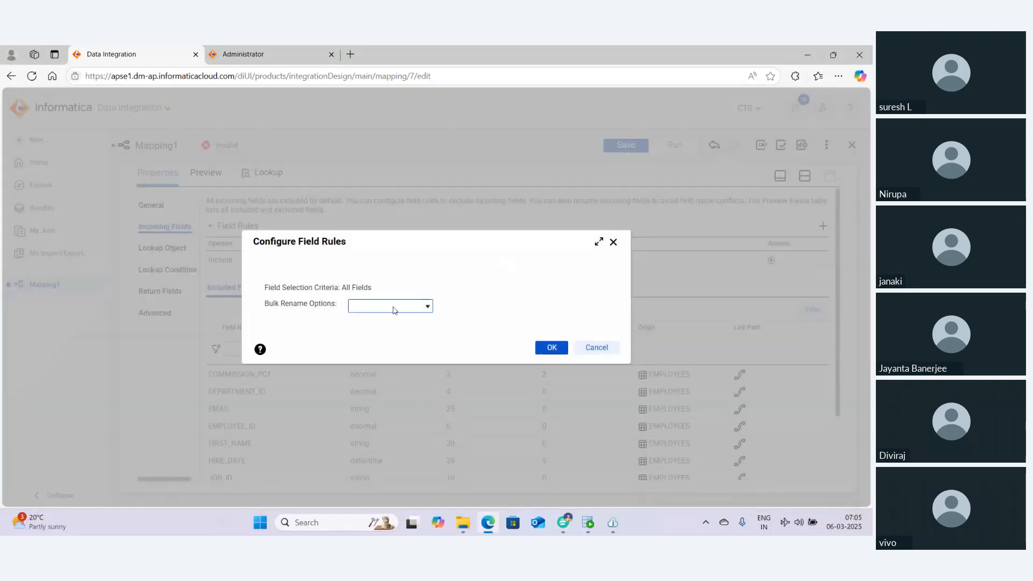
left_click(392, 306)
left_click(381, 333)
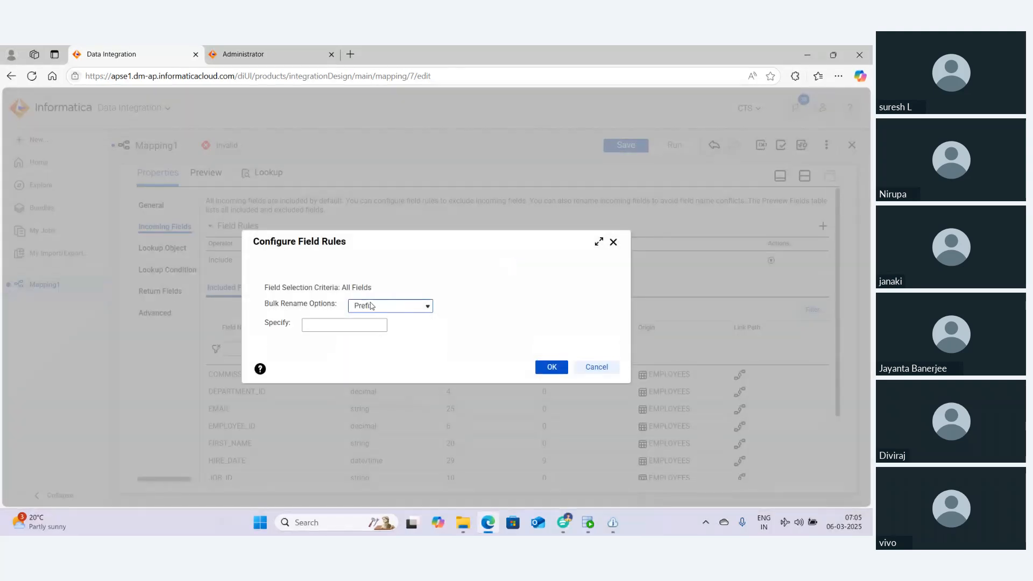
left_click(315, 326)
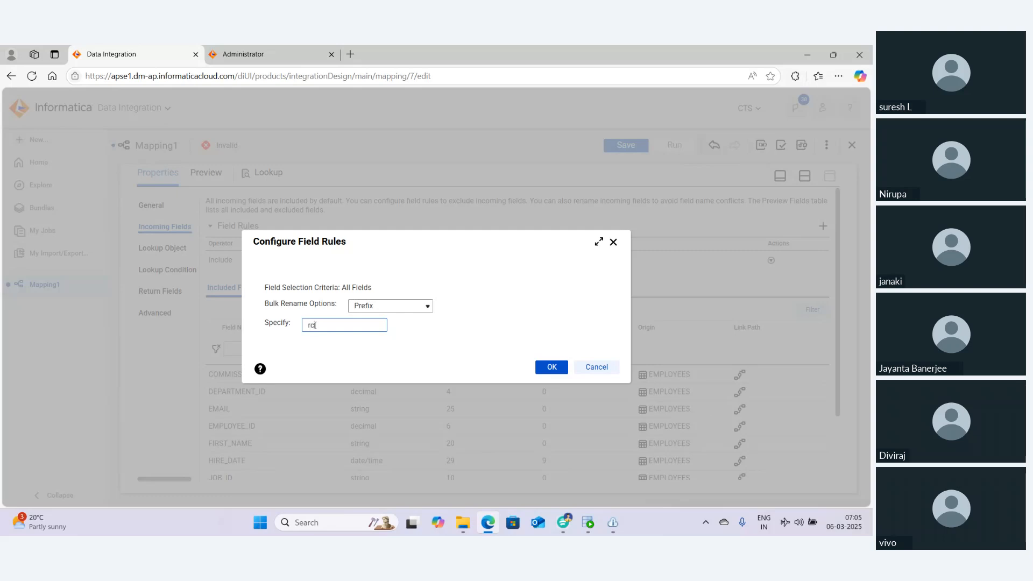
type("SRC_")
left_click(553, 366)
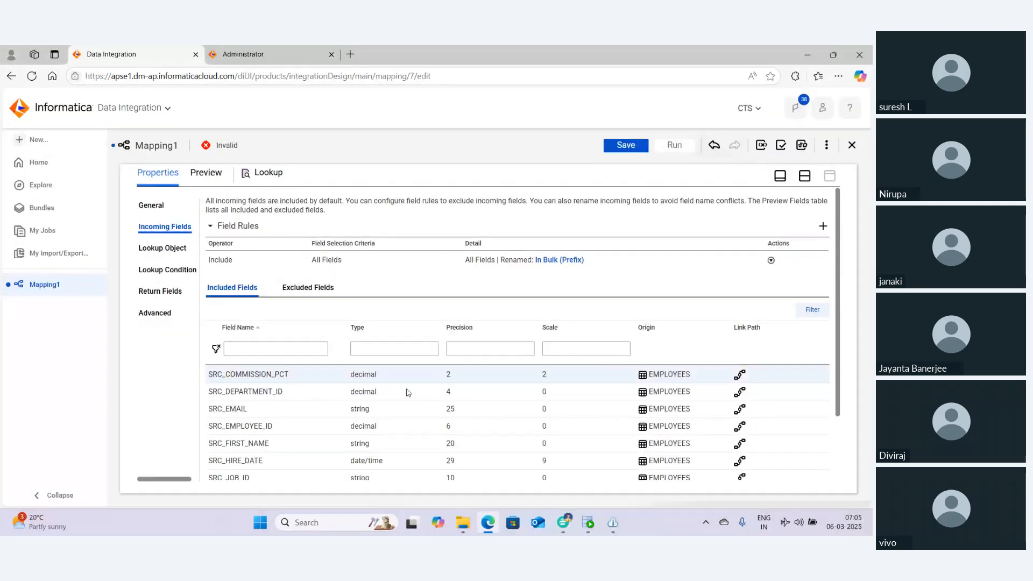
scroll(226, 384, "down", 2)
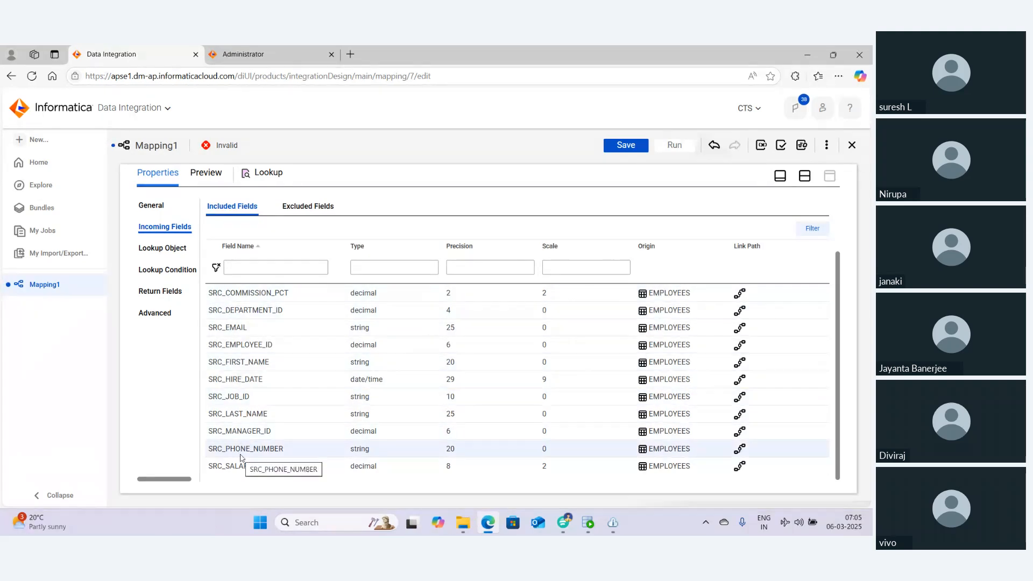
Set the Lookup's connection to SLK18_ORA_SYSTEM (Oracle) and pick the DEPARTMENT table as lookup object
left_click(154, 248)
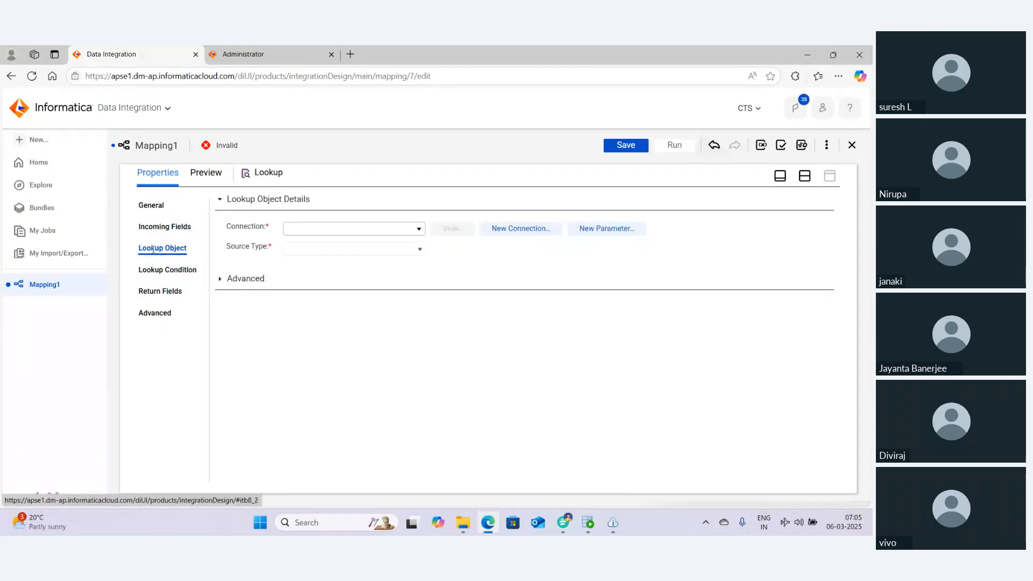
left_click(341, 233)
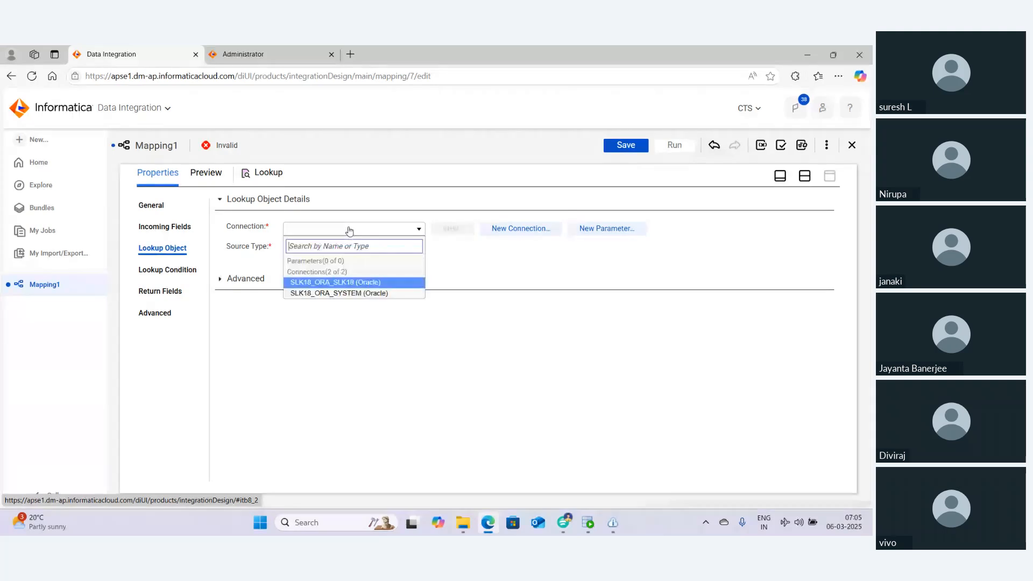
left_click(338, 292)
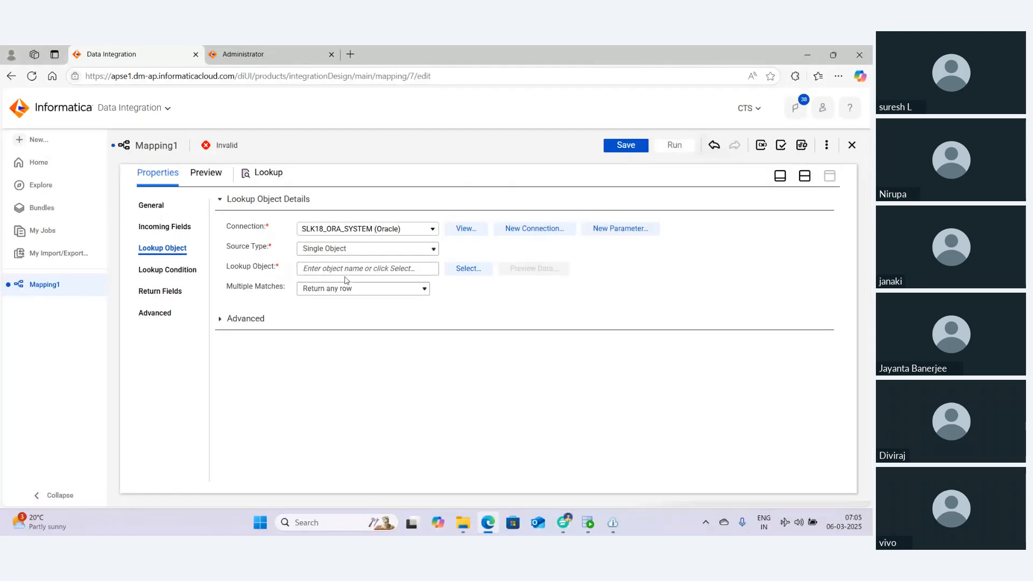
left_click(453, 268)
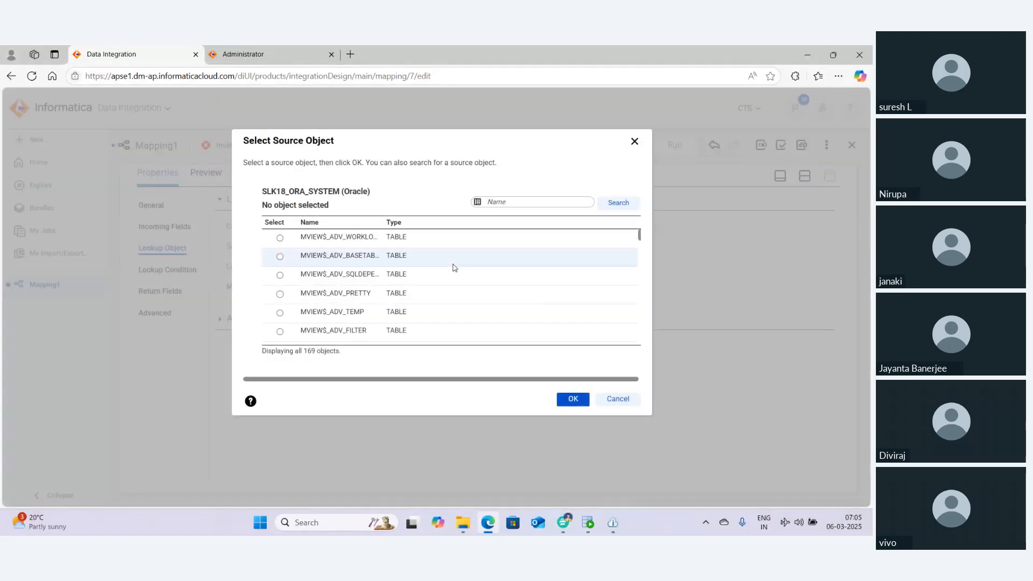
left_click(502, 202)
type("DEPARTMENT")
key("Return")
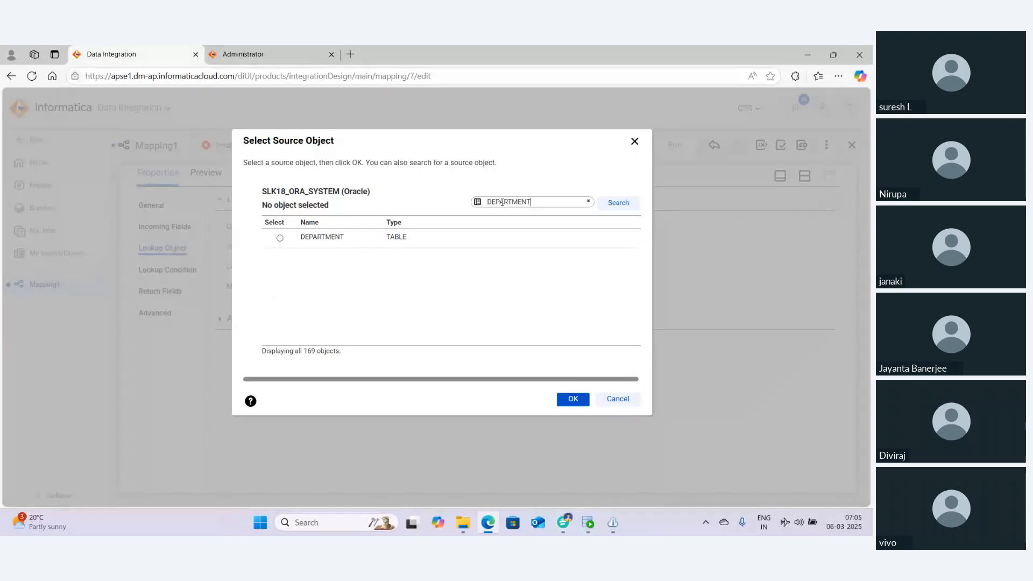
left_click(316, 245)
left_click(570, 400)
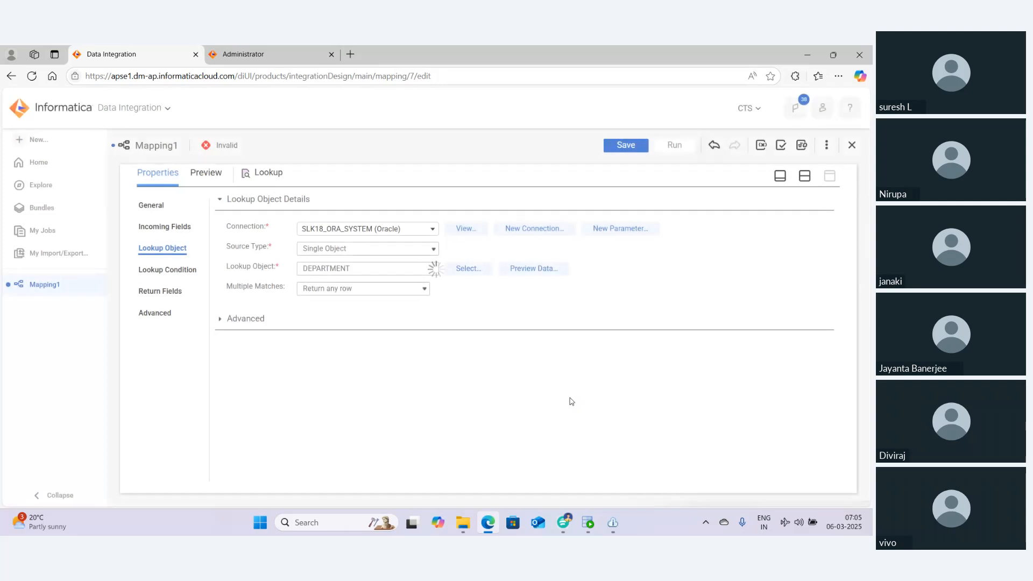
Review the Multiple Matches options available for the Lookup
left_click(339, 290)
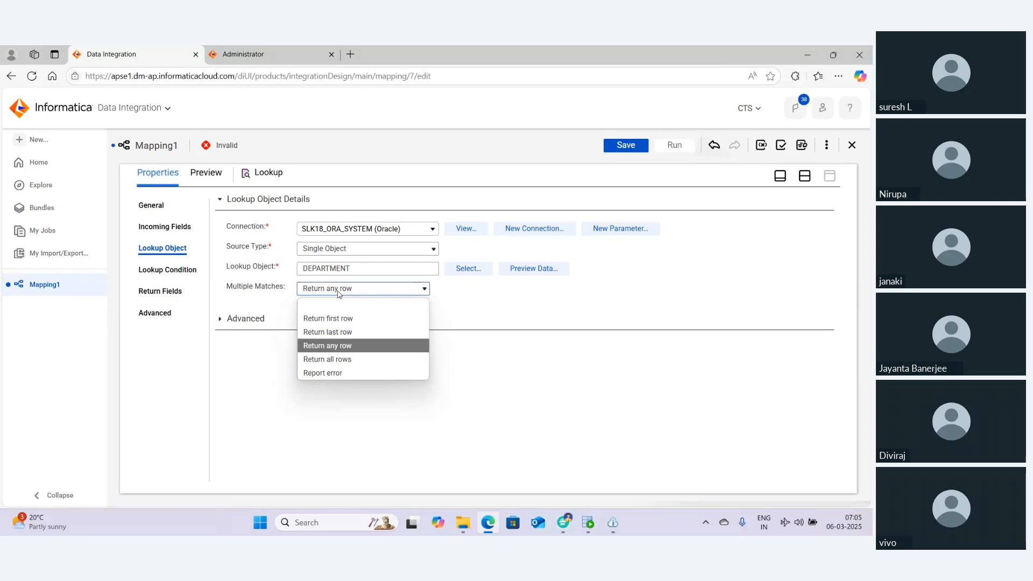
left_click(500, 300)
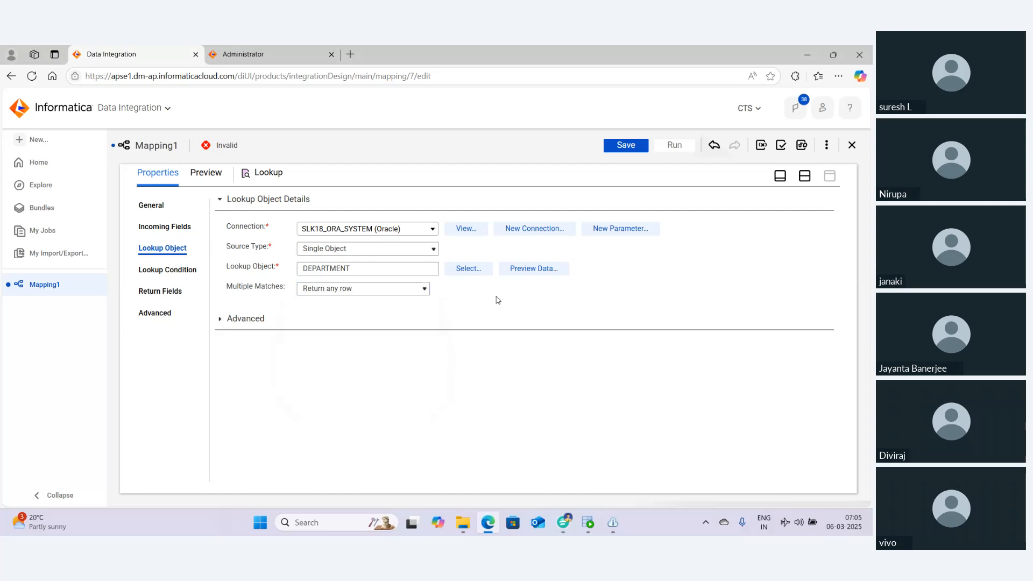
left_click(381, 293)
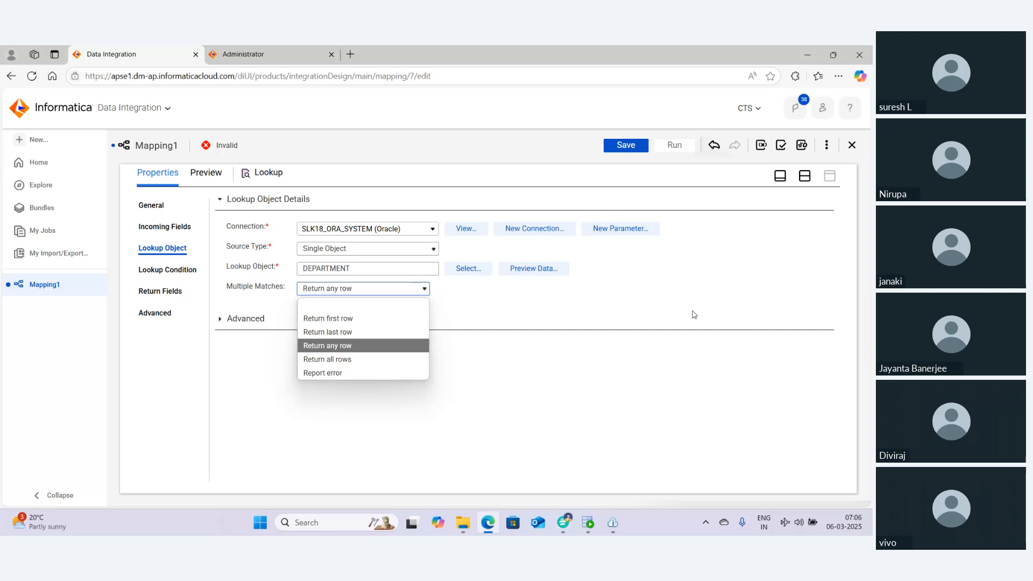
left_click(374, 349)
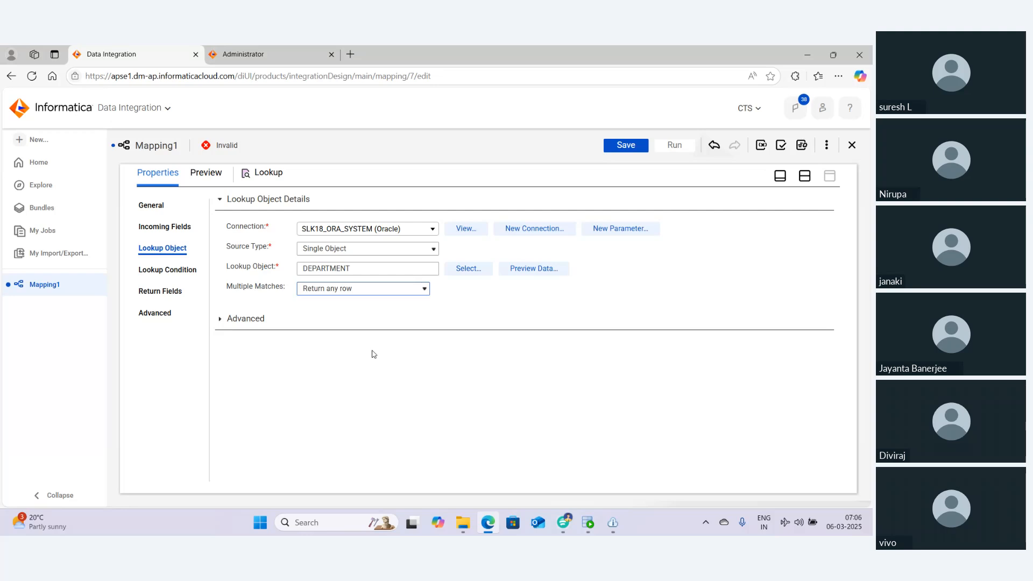
left_click(380, 290)
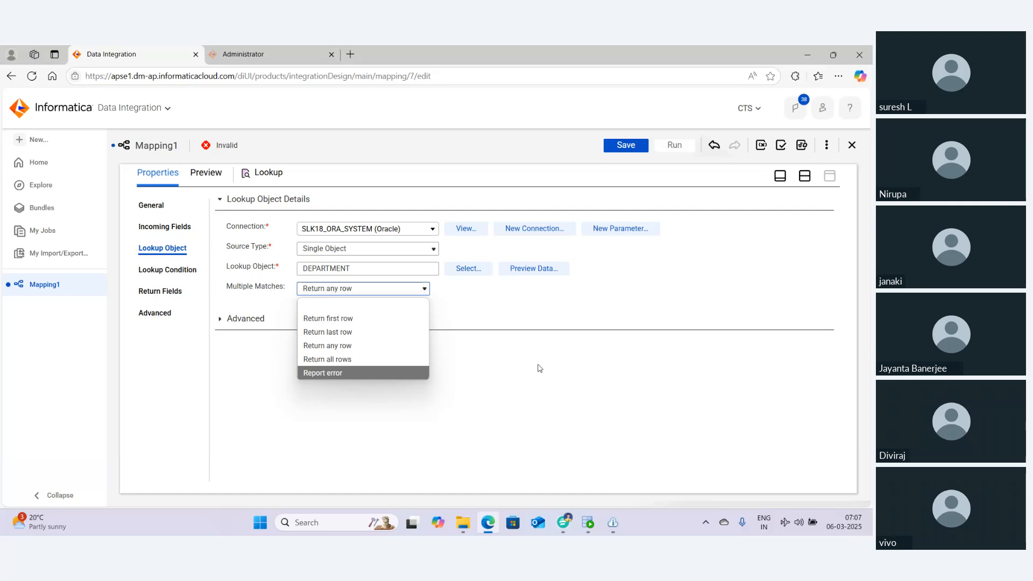
left_click(497, 347)
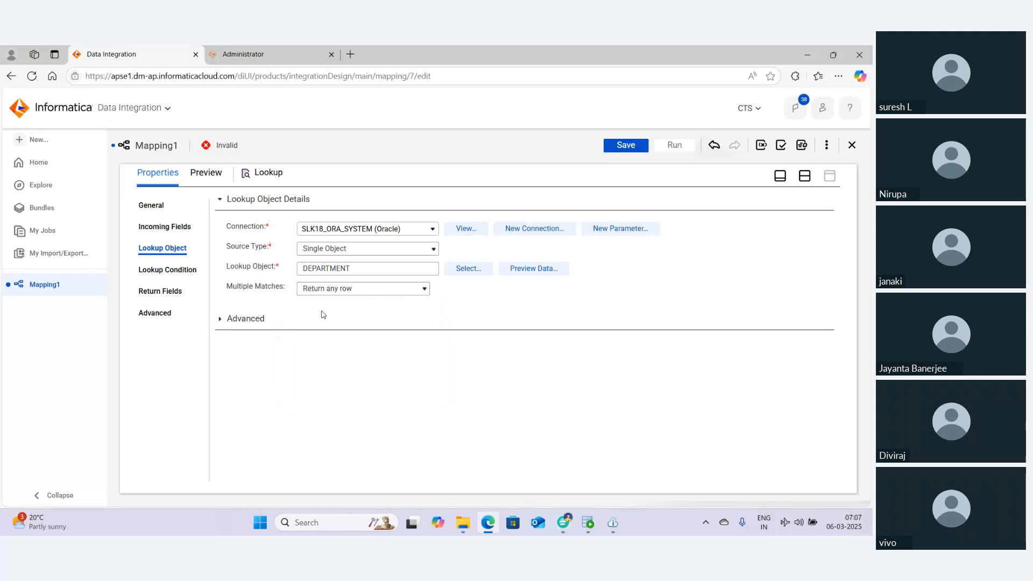
Expand and review the Lookup's advanced properties, including SQL override, source filter and cache directory
left_click(220, 320)
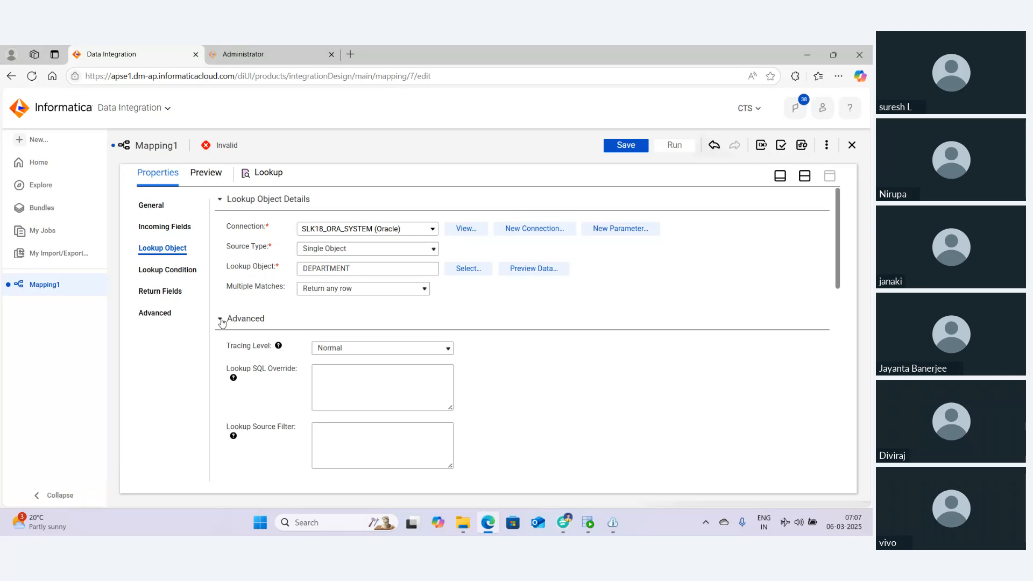
scroll(222, 321, "down", 1)
left_click(396, 329)
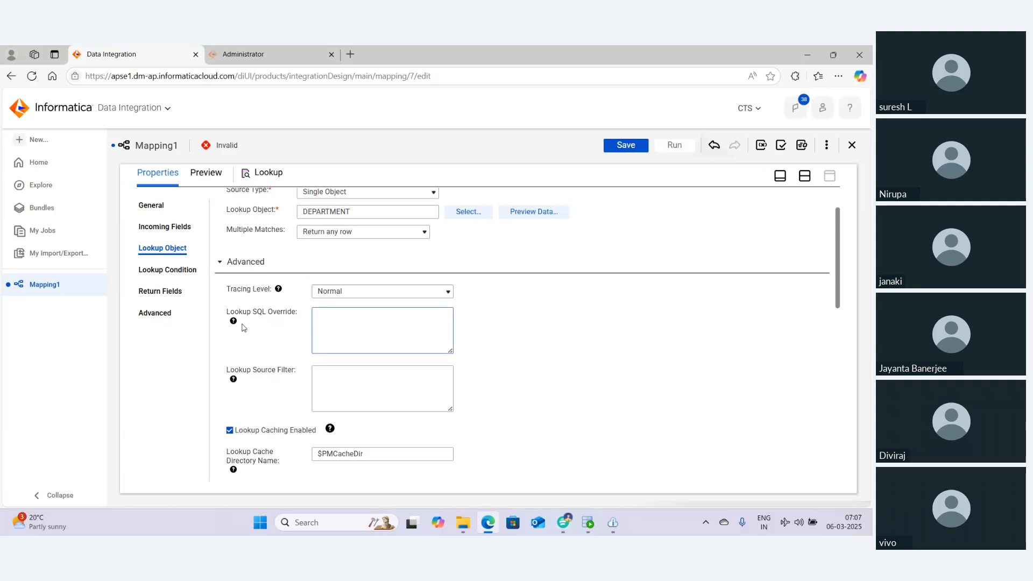
mouse_move(234, 323)
left_click(344, 379)
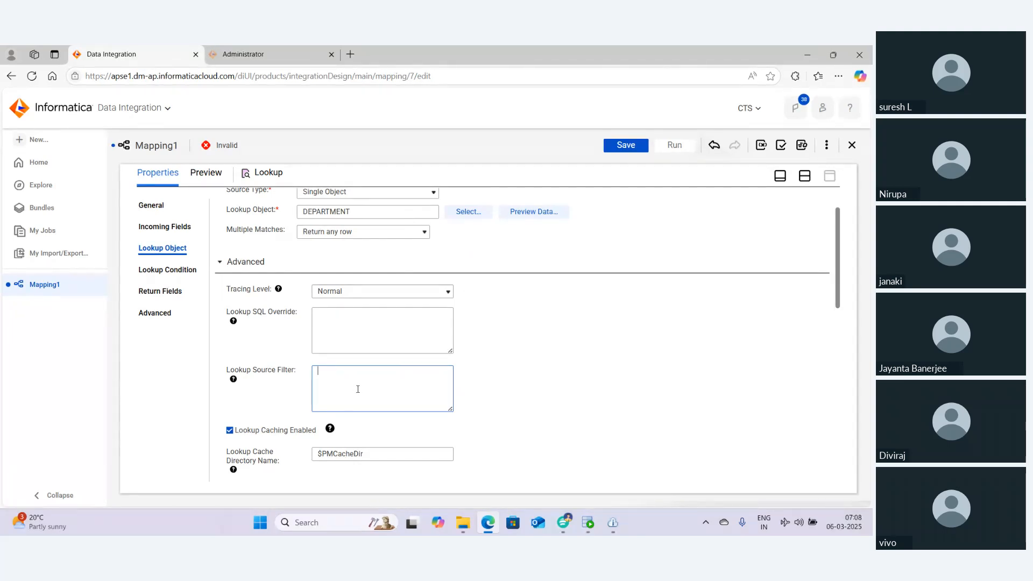
scroll(357, 389, "down", 1)
left_click(374, 314)
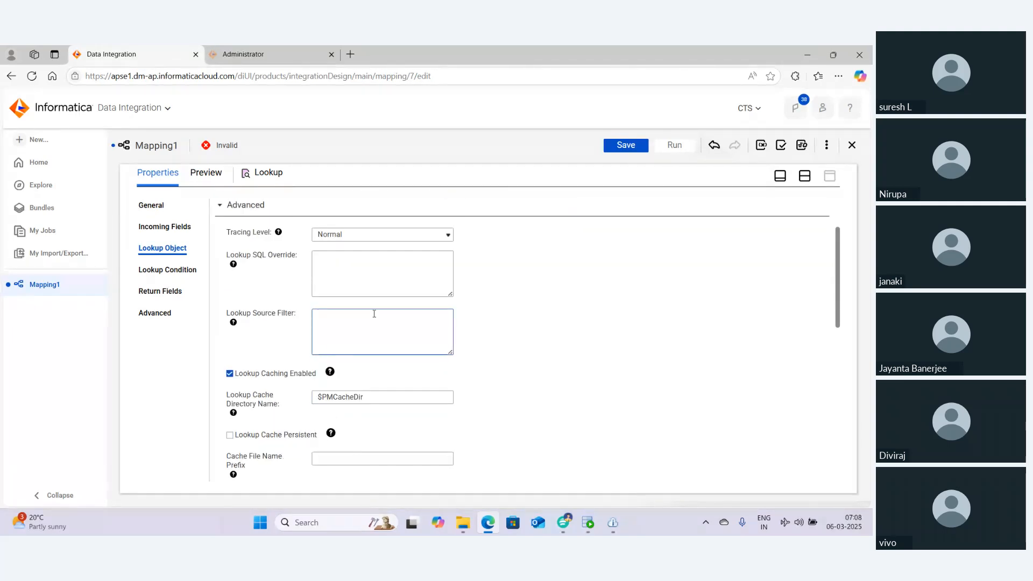
scroll(374, 314, "down", 2)
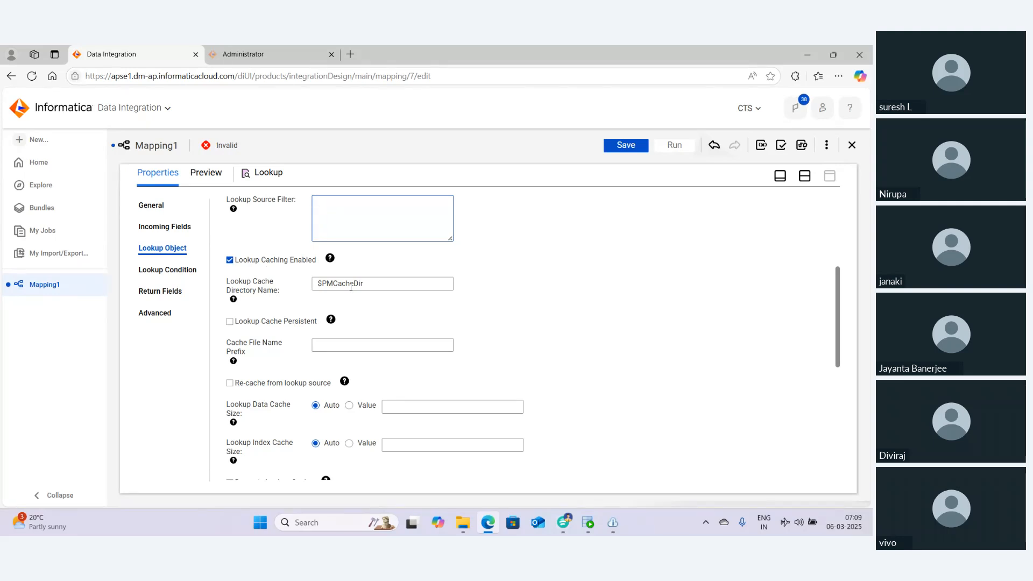
left_click_drag(371, 284, 312, 287)
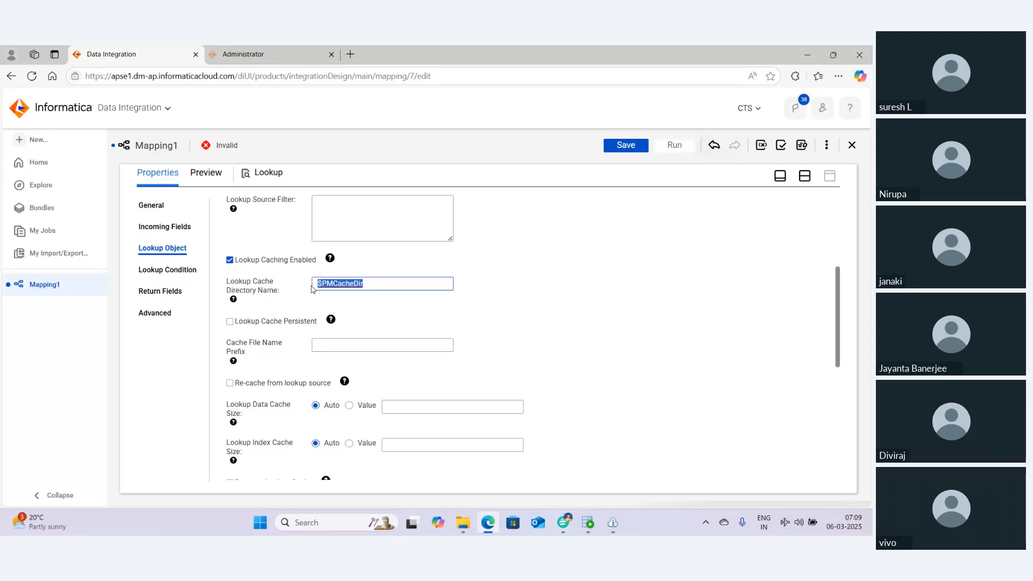
Add a Simple lookup condition matching DEPARTMENT_ID equal to the incoming SRC_DEPARTMENT_ID field
left_click(188, 271)
left_click(301, 202)
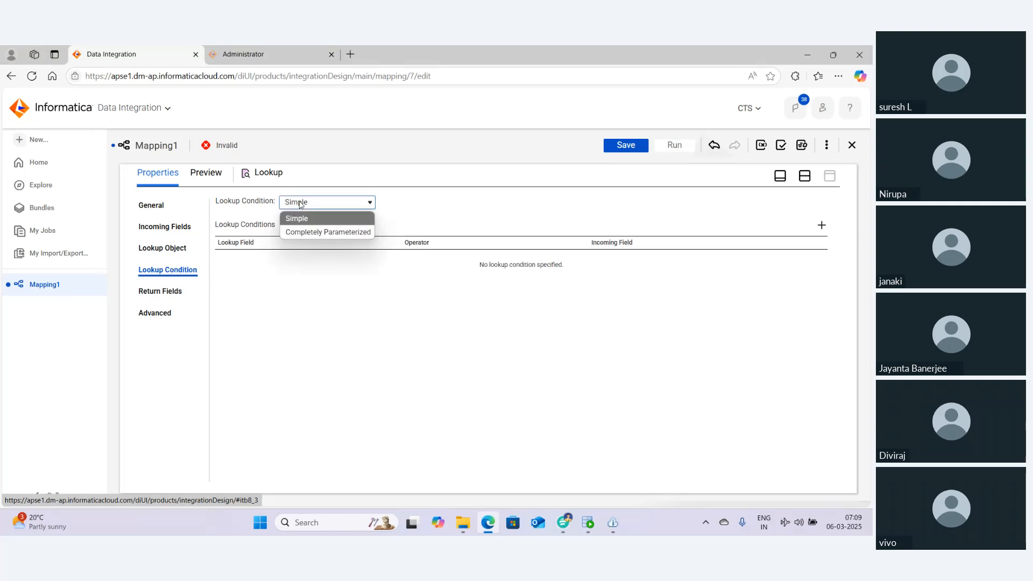
left_click(306, 219)
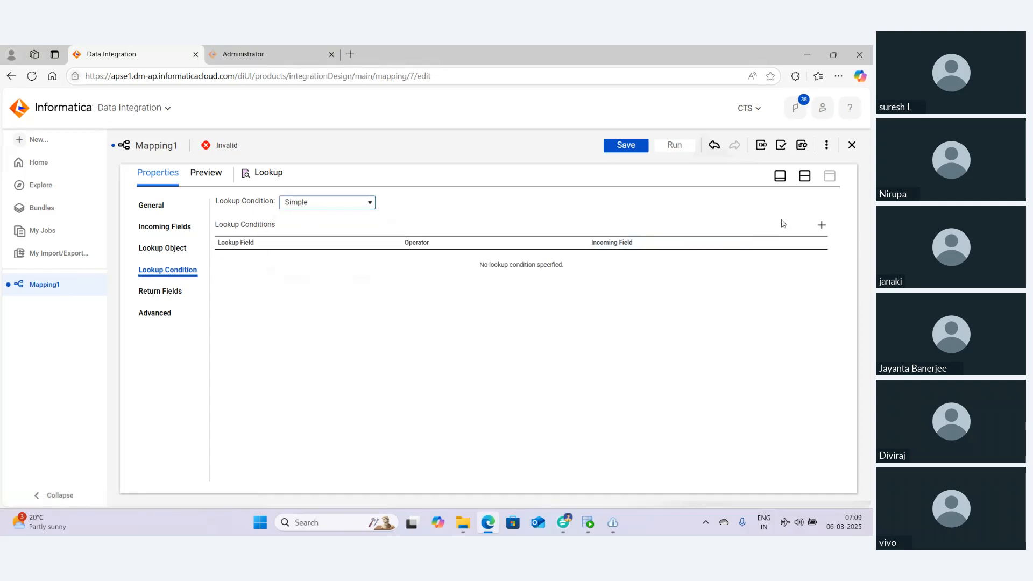
left_click(822, 225)
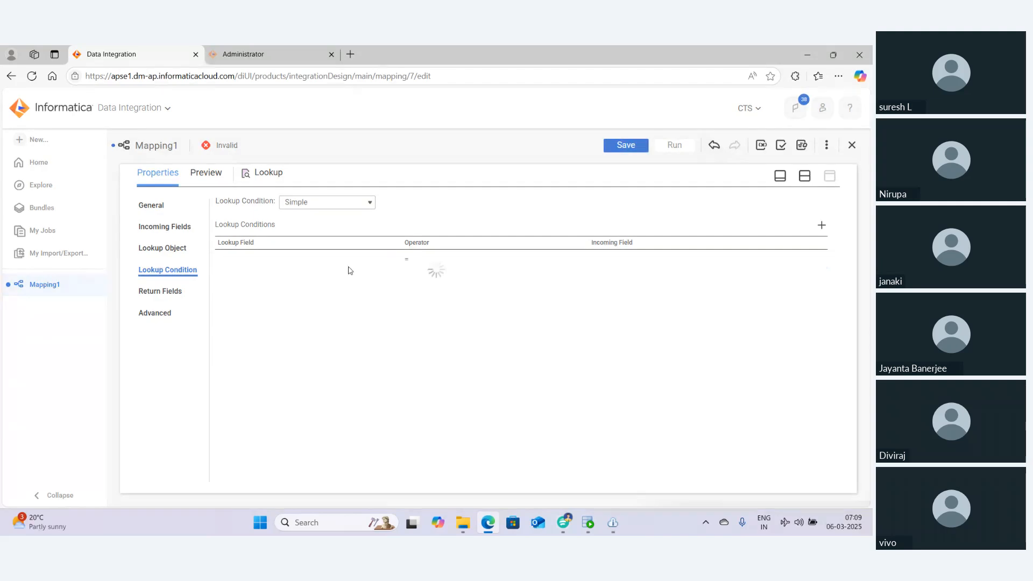
left_click(331, 263)
left_click(330, 263)
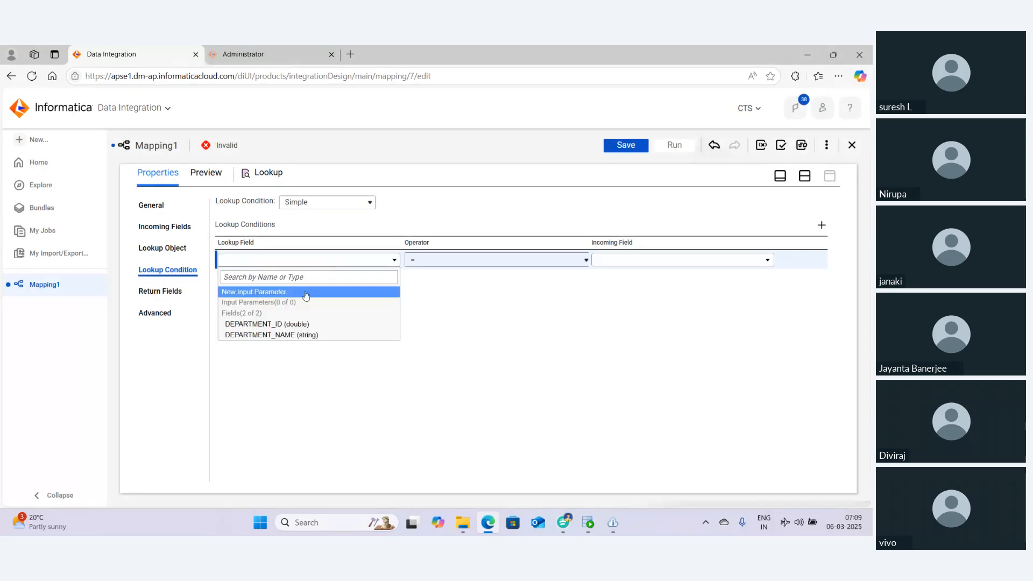
left_click(290, 325)
left_click(644, 261)
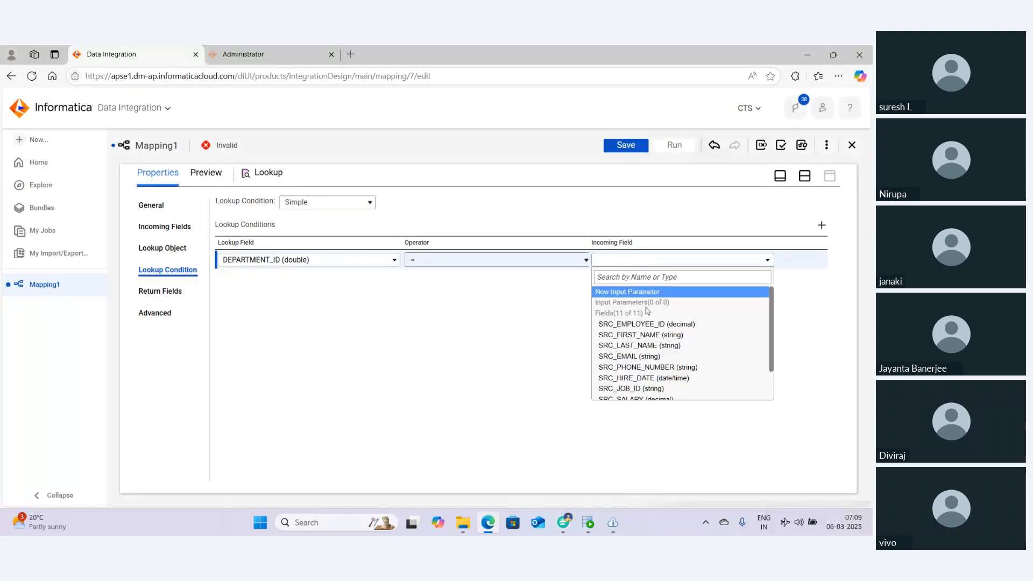
scroll(648, 369, "down", 2)
scroll(648, 369, "down", 1)
left_click(642, 395)
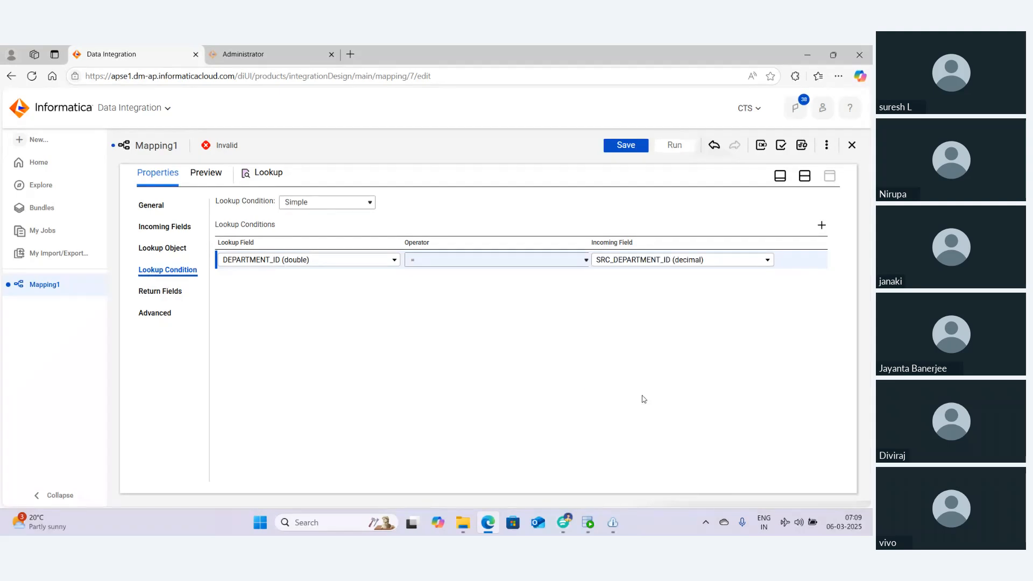
Switch to Oracle SQL Developer and add the worksheet comment '--4 TYPES OF CACHES IN LOOKUP'S'
left_click(174, 248)
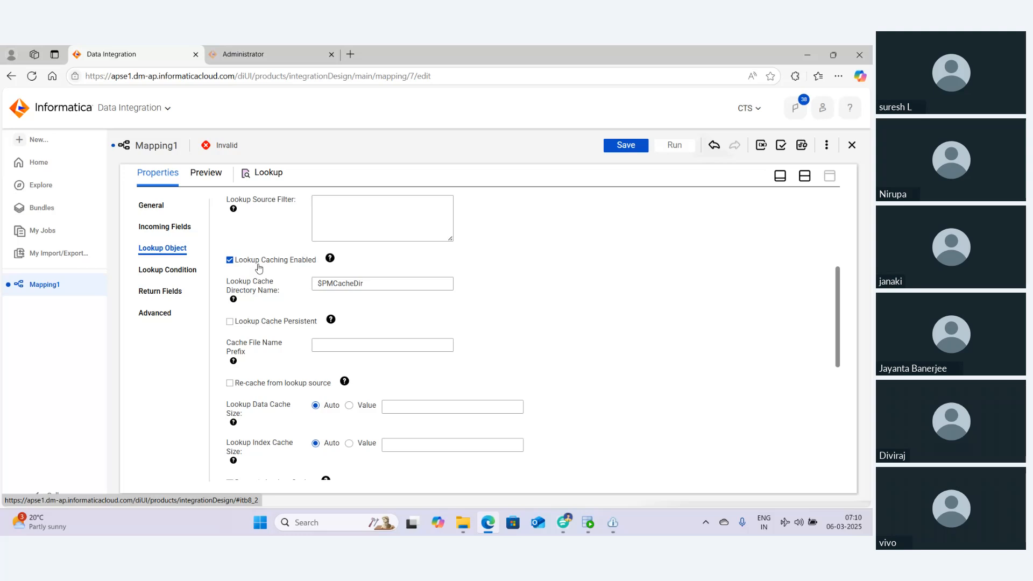
left_click(586, 527)
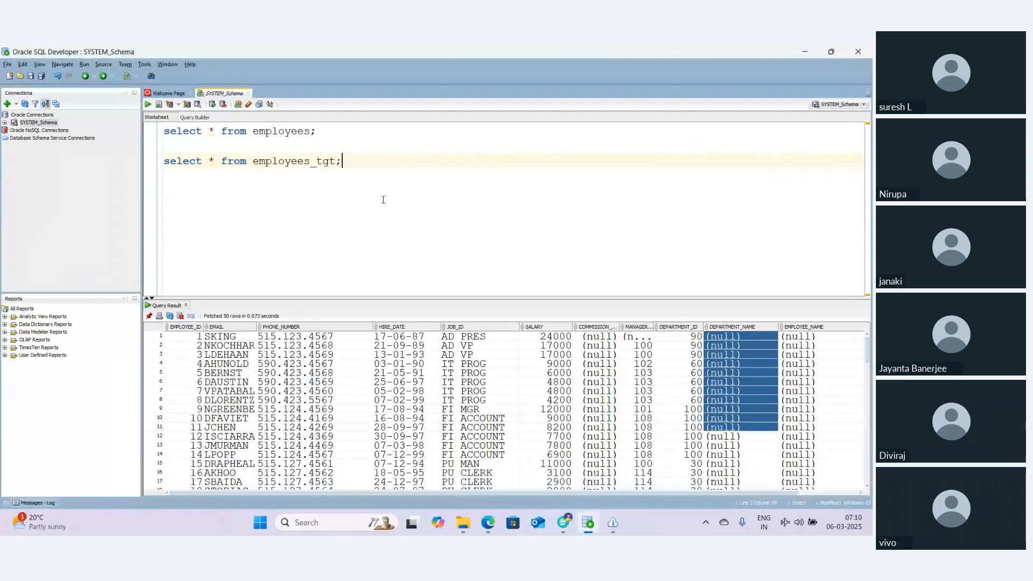
key("Return")
key("Return")
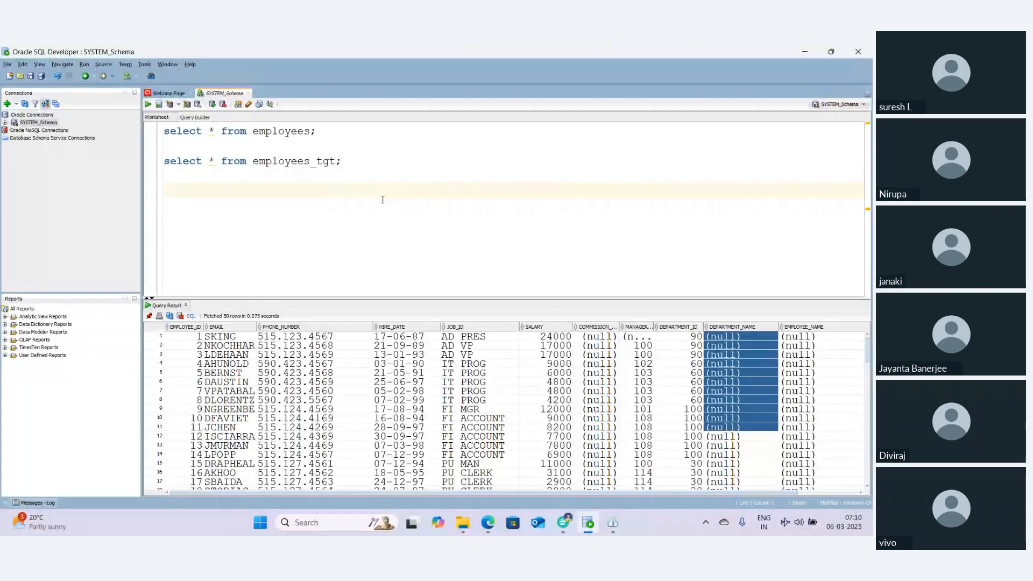
type("4 CACHES IN C")
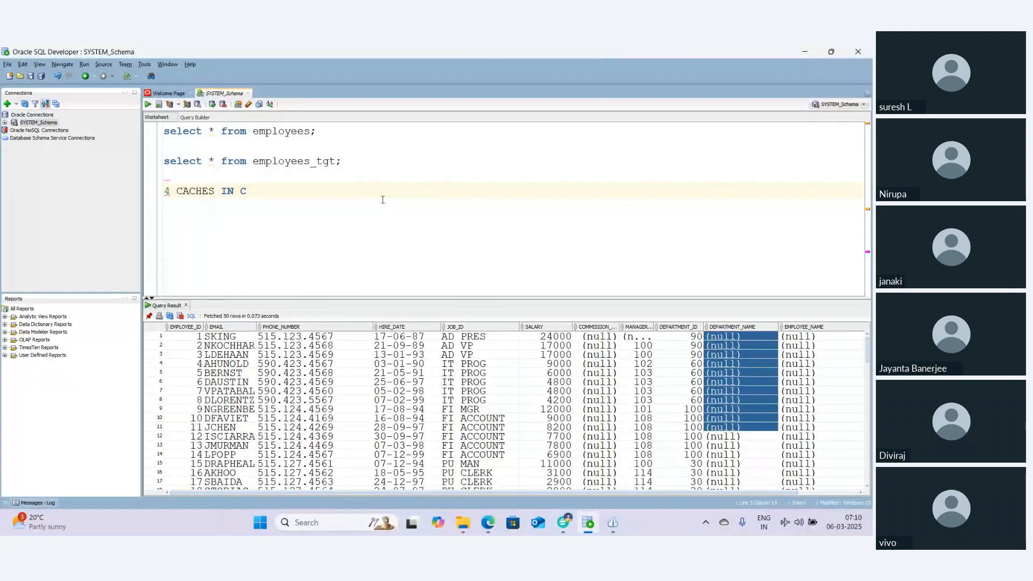
key("BackSpace")
type("LOOKUP'S")
key("Home")
type("--")
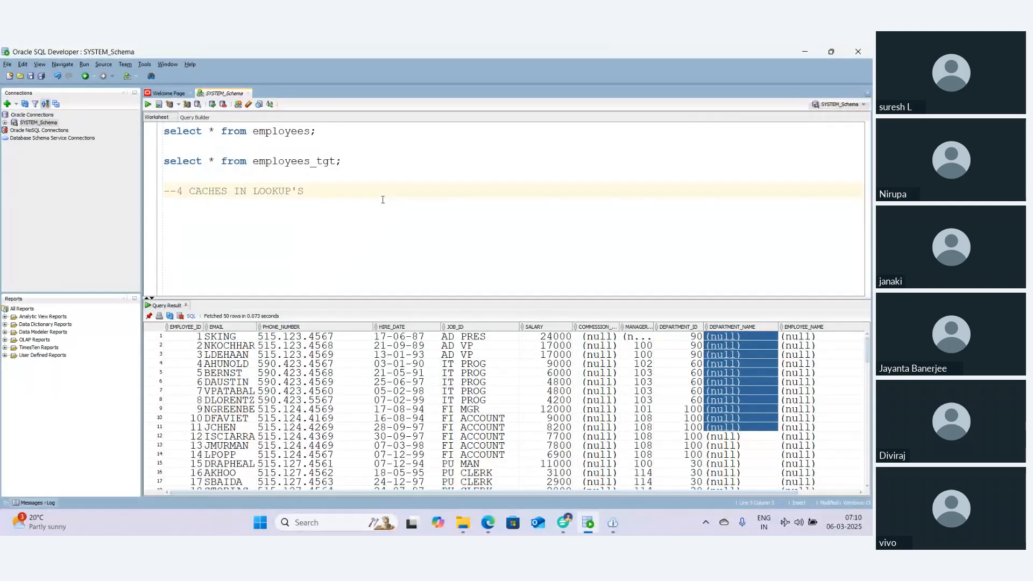
left_click(321, 186)
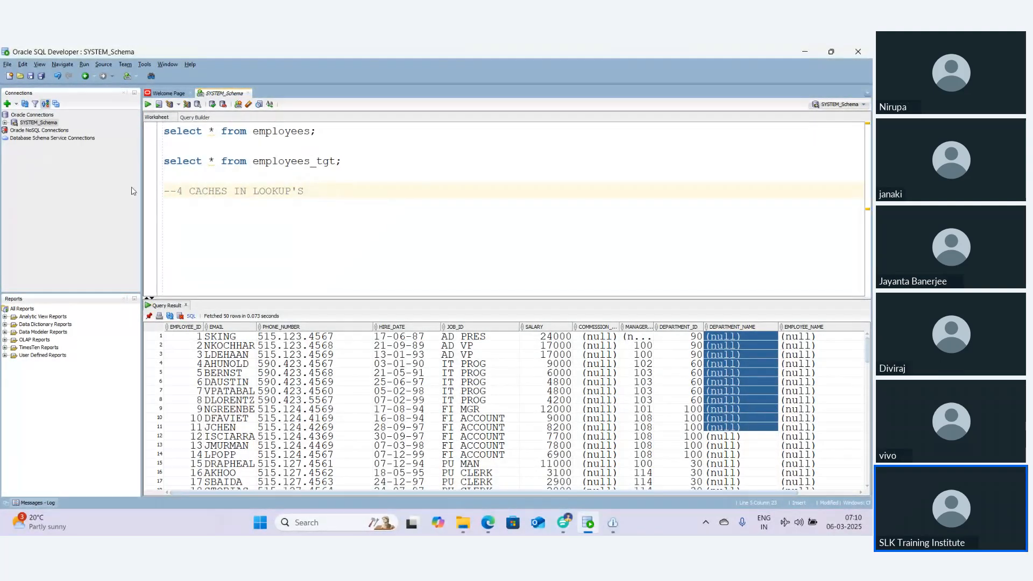
left_click(184, 191)
type("TYPES")
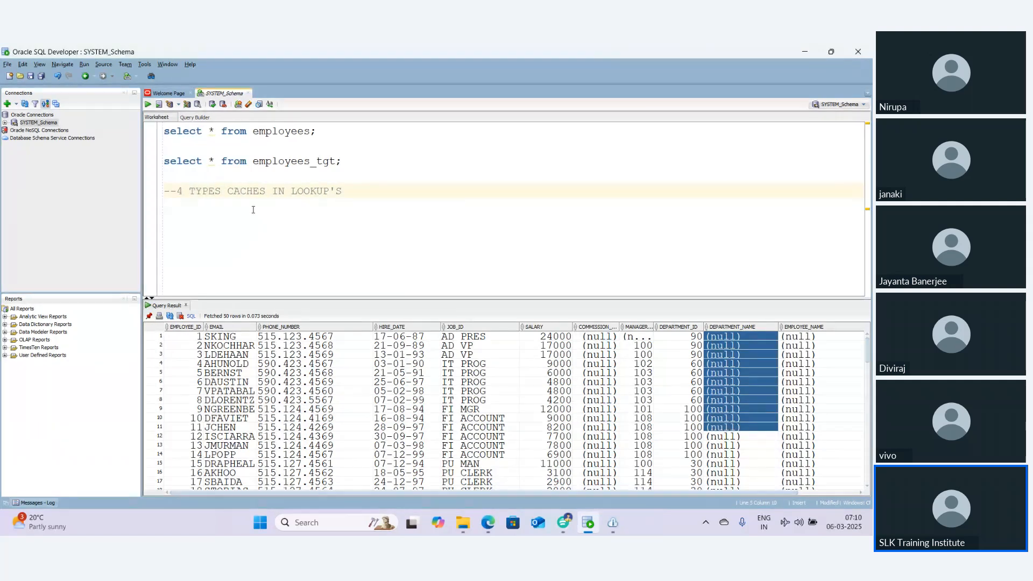
type(" OF")
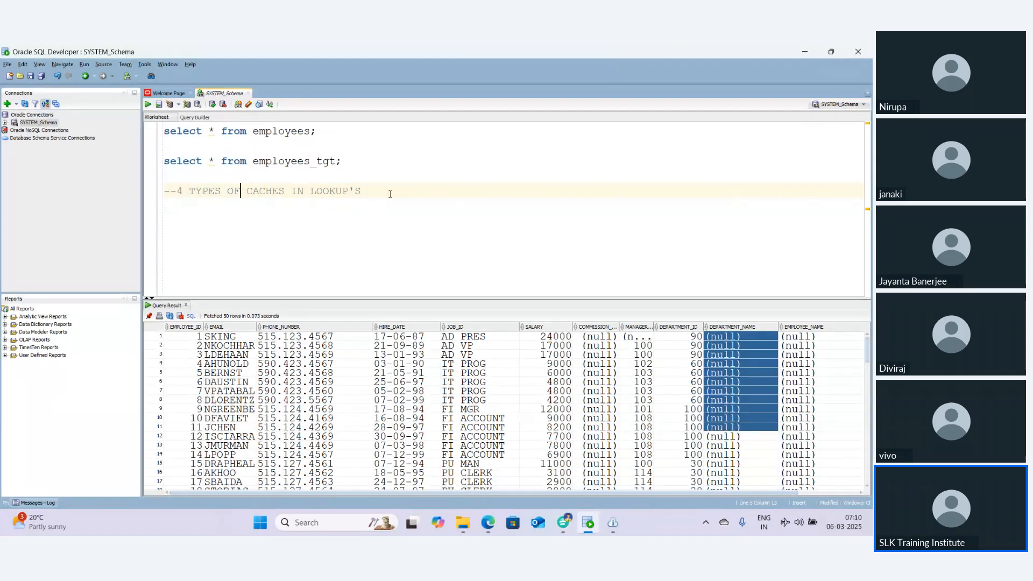
Add comment lines '--1. STATIC CACHE' and '--2. DYNAMIC CACHE' below it in the worksheet
left_click(390, 193)
key("Return")
type("--")
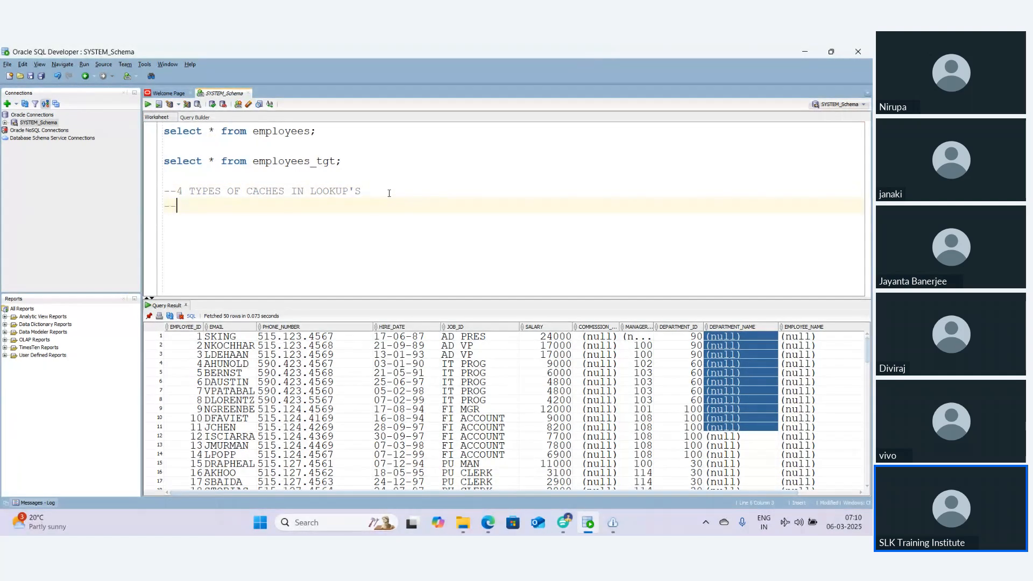
type("1. STATIC c")
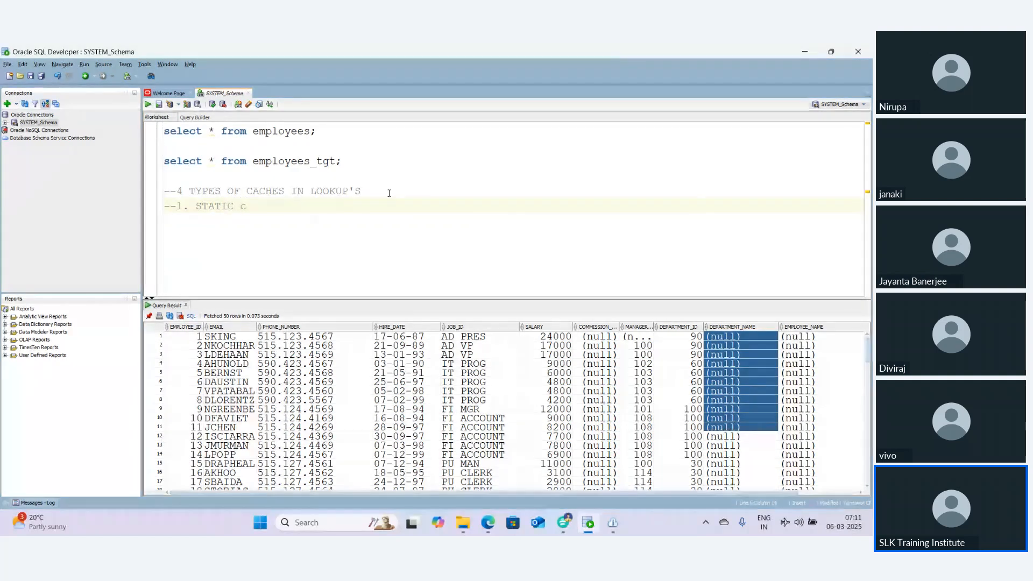
key("BackSpace")
type("CACHU")
key("BackSpace")
type("E :")
key("BackSpace")
key("BackSpace")
key("Return")
type("--")
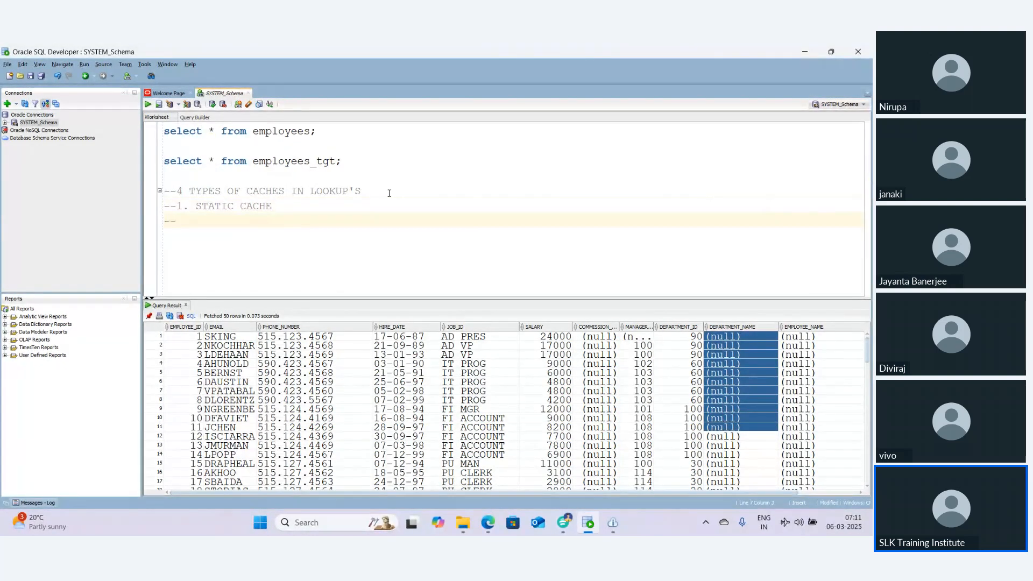
type("2. DYNAMIC CACHE")
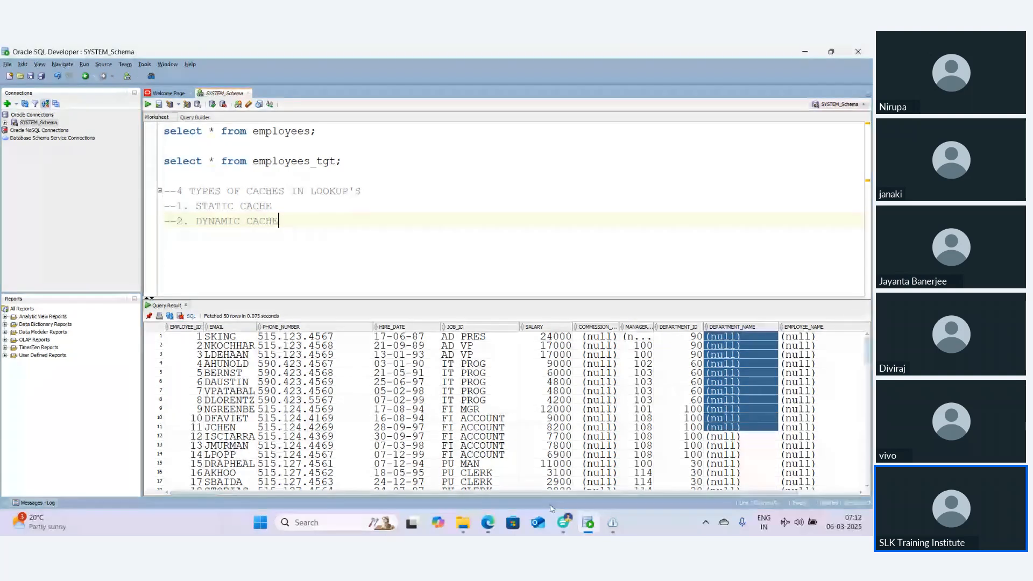
Switch back to the mapping and enable Dynamic Lookup Cache on the Lookup object
left_click(488, 522)
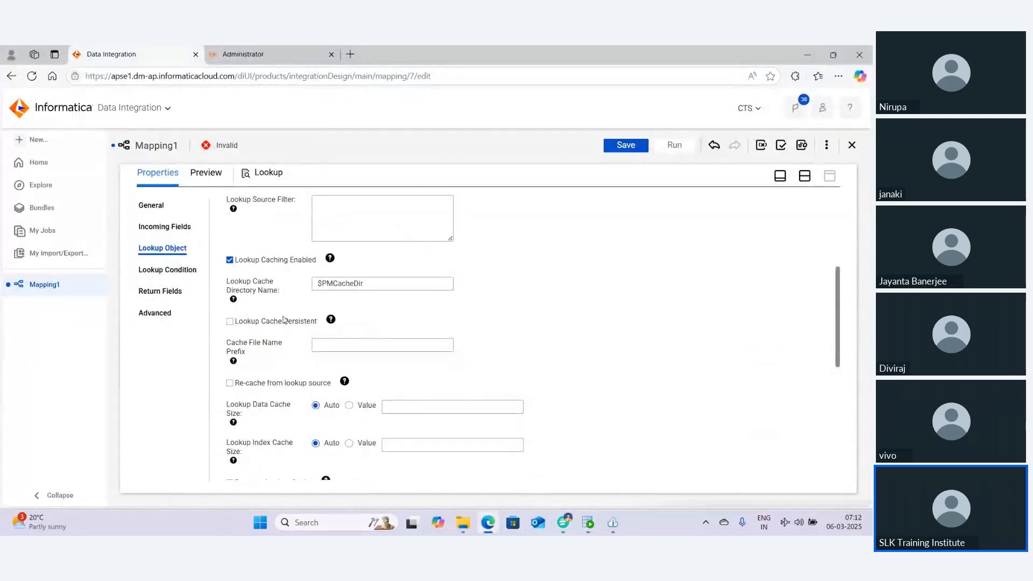
scroll(284, 321, "down", 2)
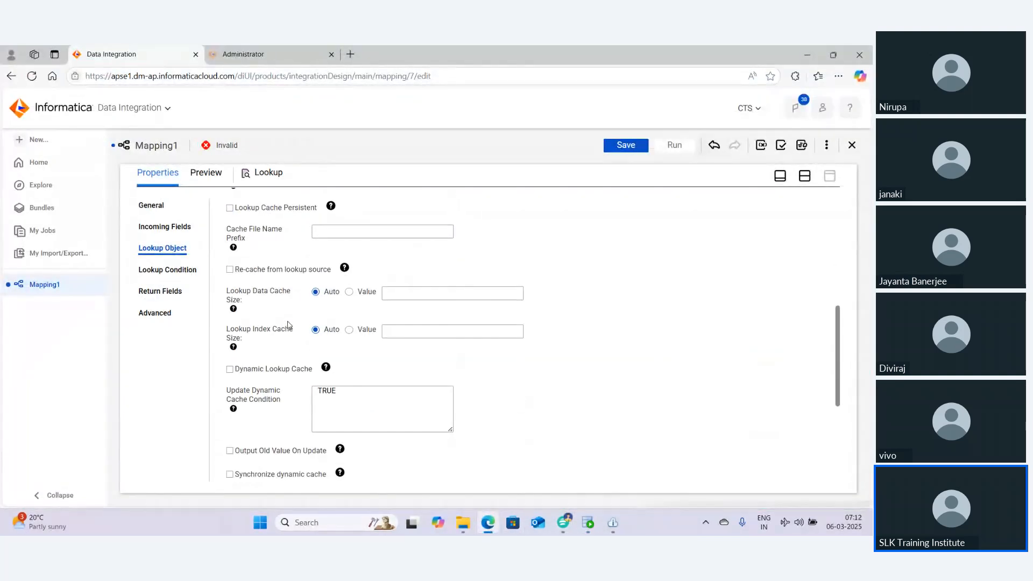
left_click(275, 374)
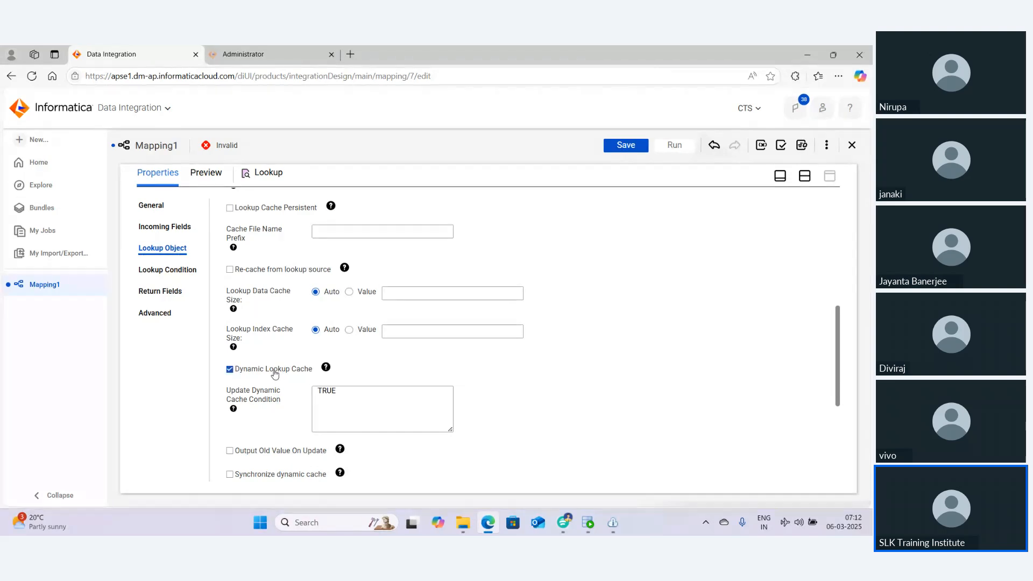
Review the Lookup's return fields, selecting both DEPARTMENT_ID and DEPARTMENT_NAME
left_click(166, 289)
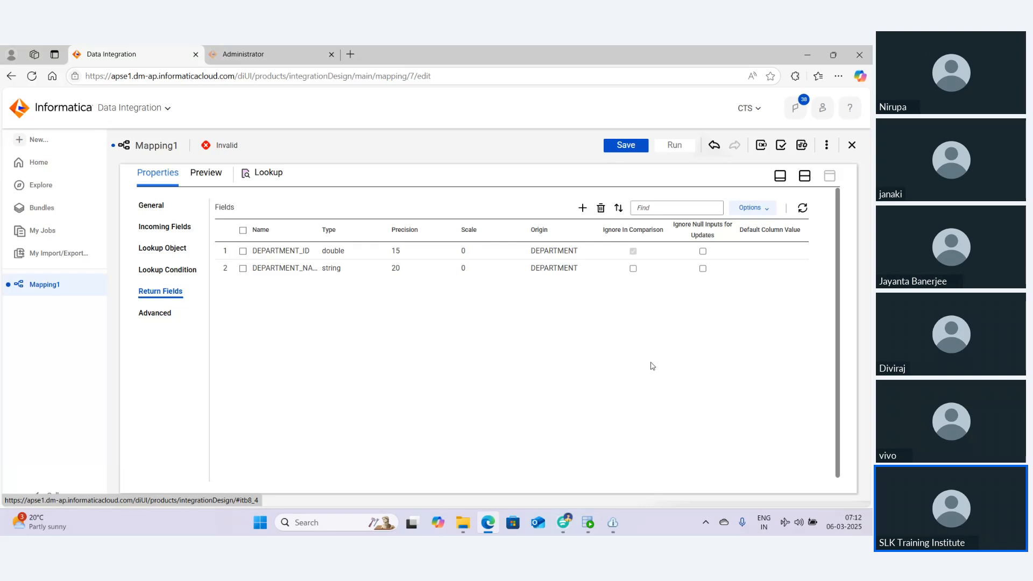
left_click(755, 269)
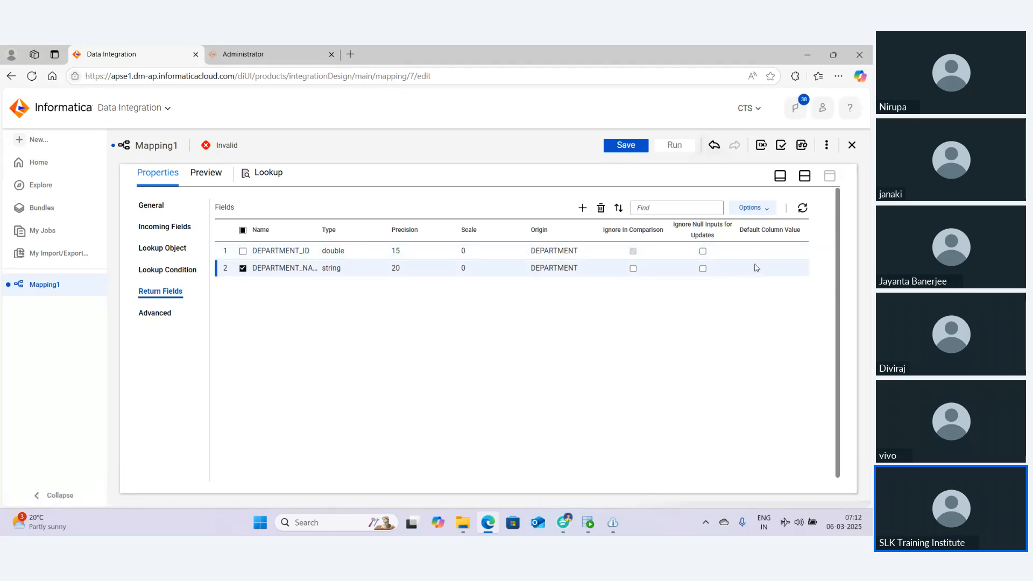
left_click(242, 250)
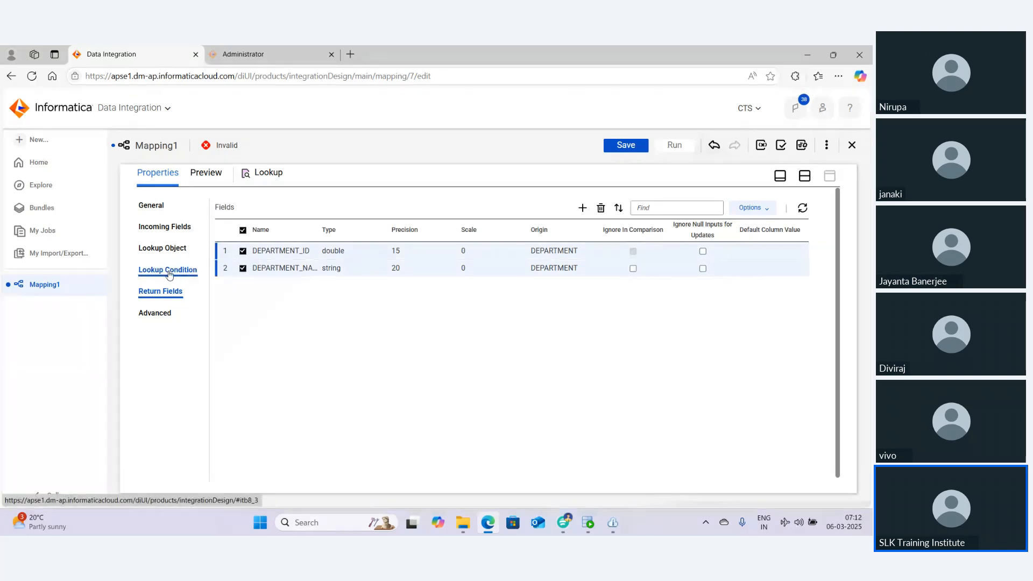
Examine the dynamic cache options, toggling Dynamic Lookup Cache off and on again
left_click(162, 248)
scroll(515, 401, "down", 1)
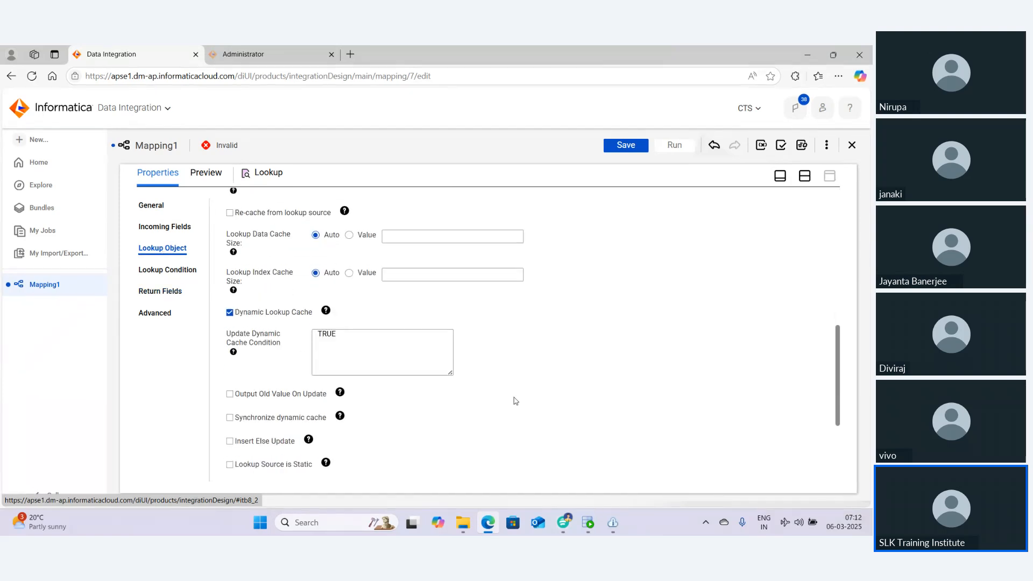
left_click(382, 342)
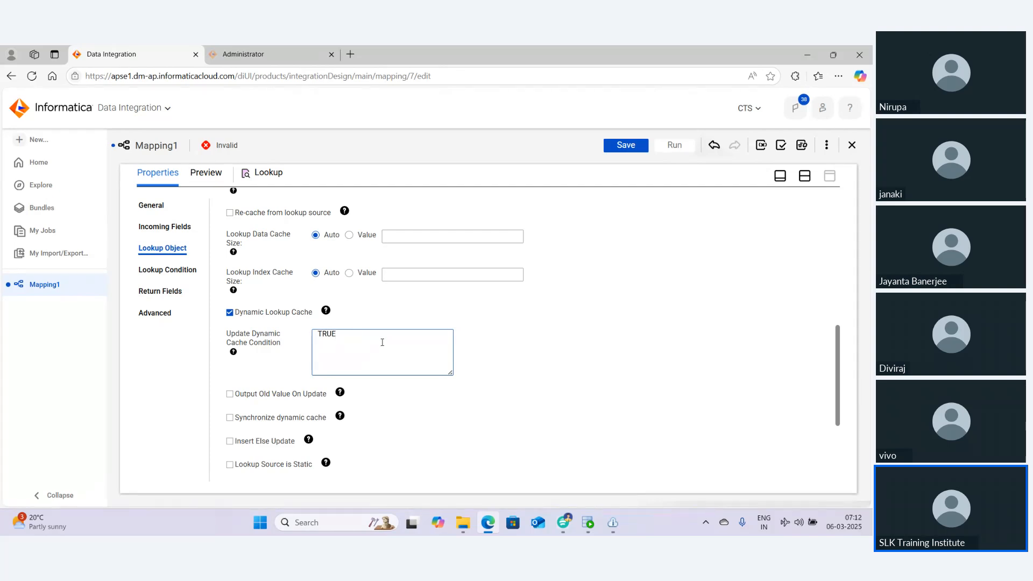
left_click(229, 313)
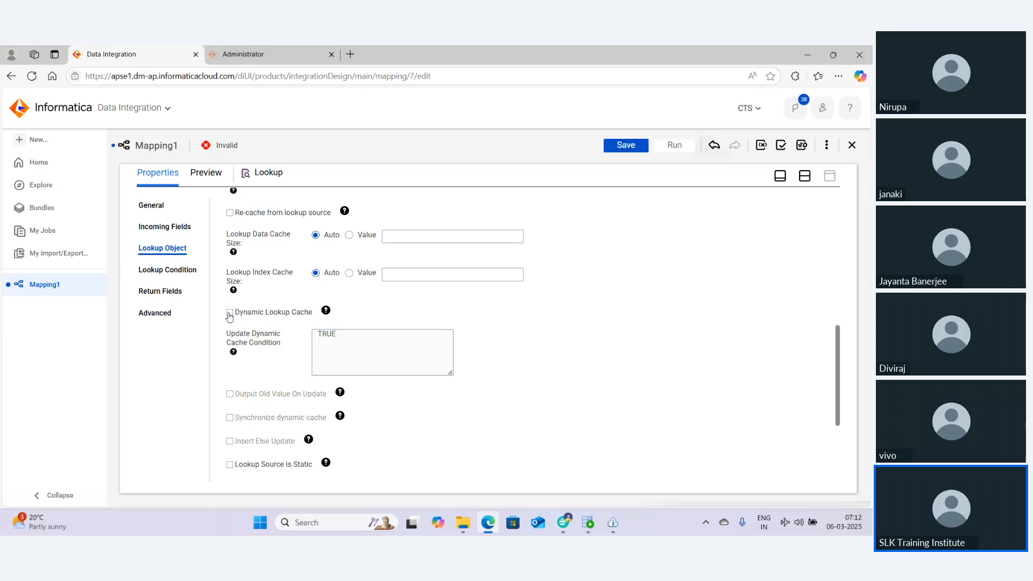
left_click(229, 313)
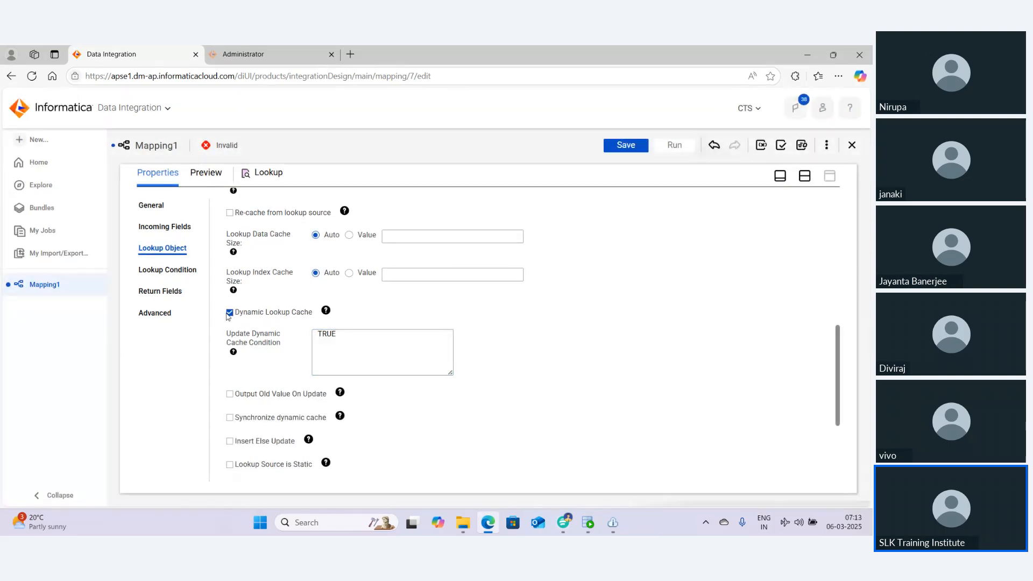
left_click(229, 315)
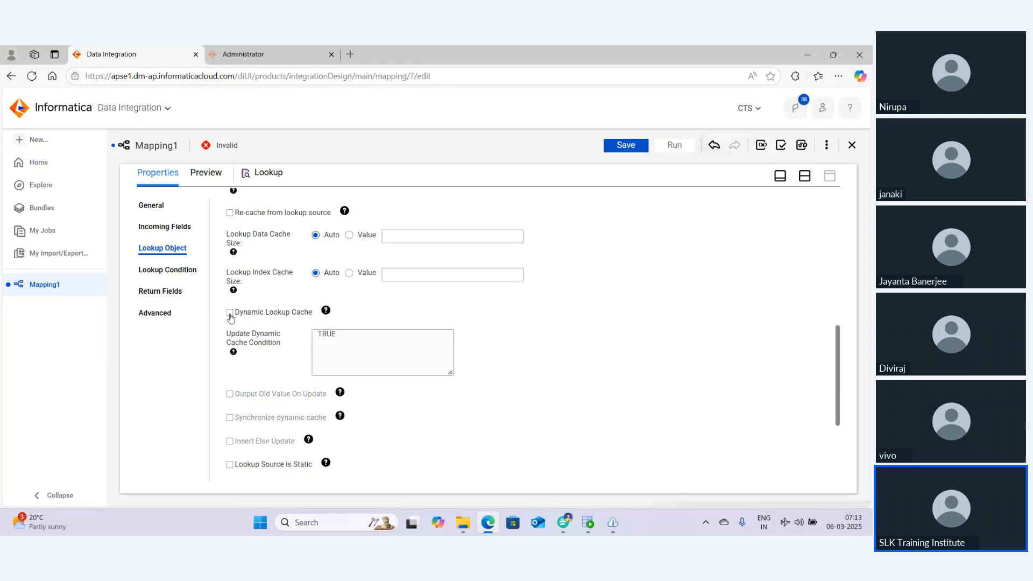
left_click(229, 313)
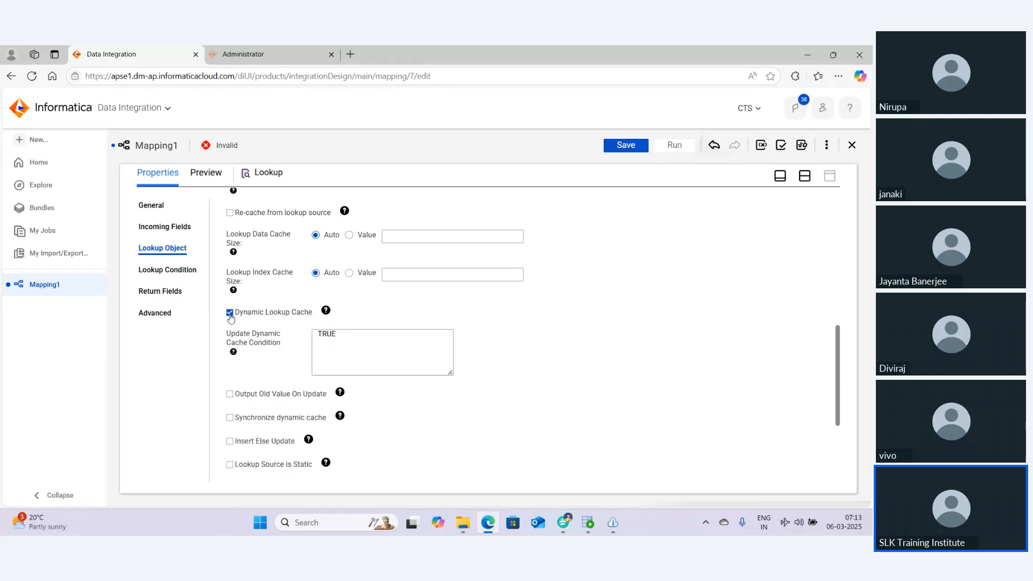
Disable Dynamic Lookup Cache on the Lookup object after checking its return fields
left_click(230, 313)
left_click(170, 294)
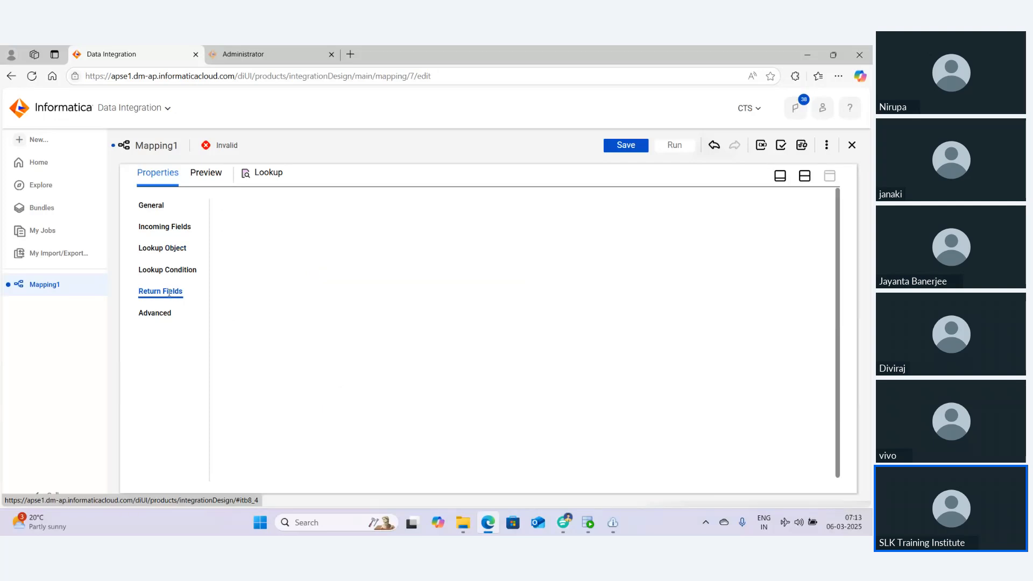
left_click(174, 251)
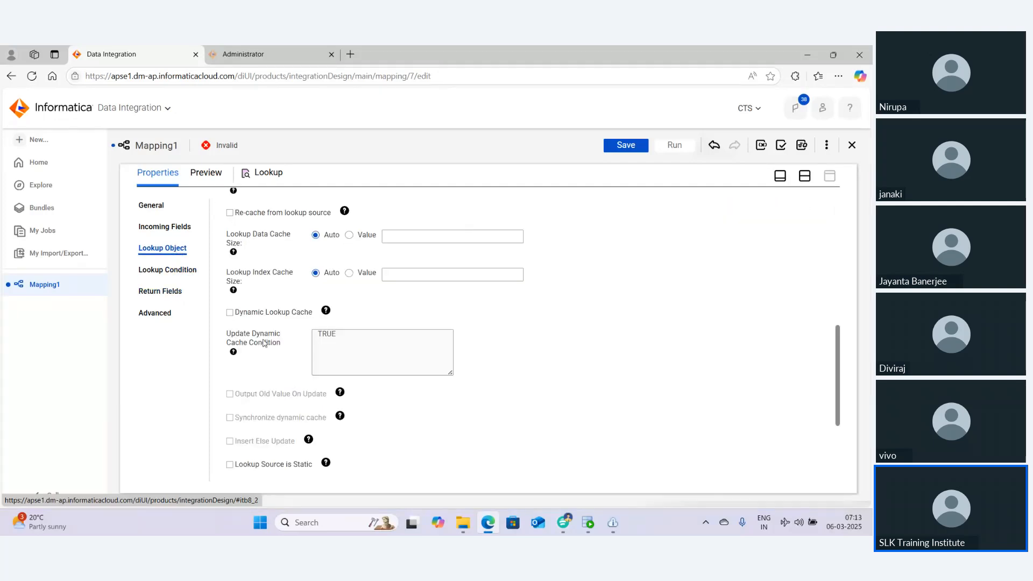
left_click(231, 317)
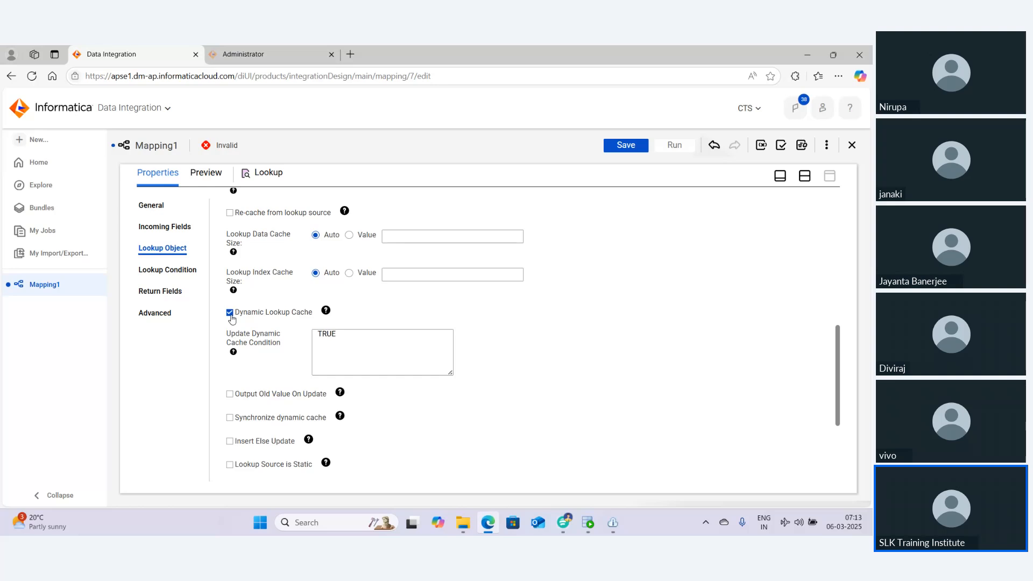
scroll(388, 360, "down", 3)
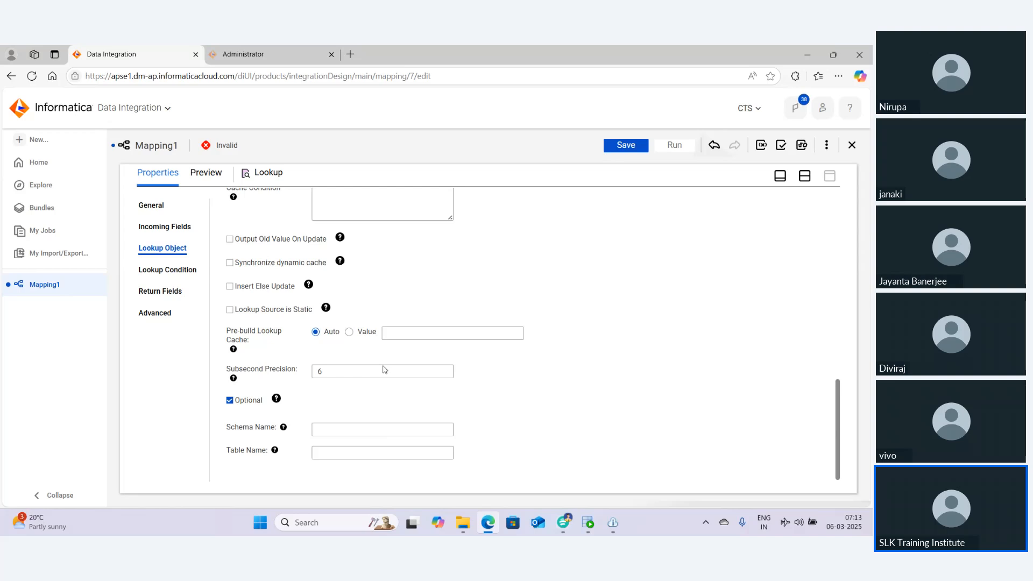
scroll(384, 366, "up", 2)
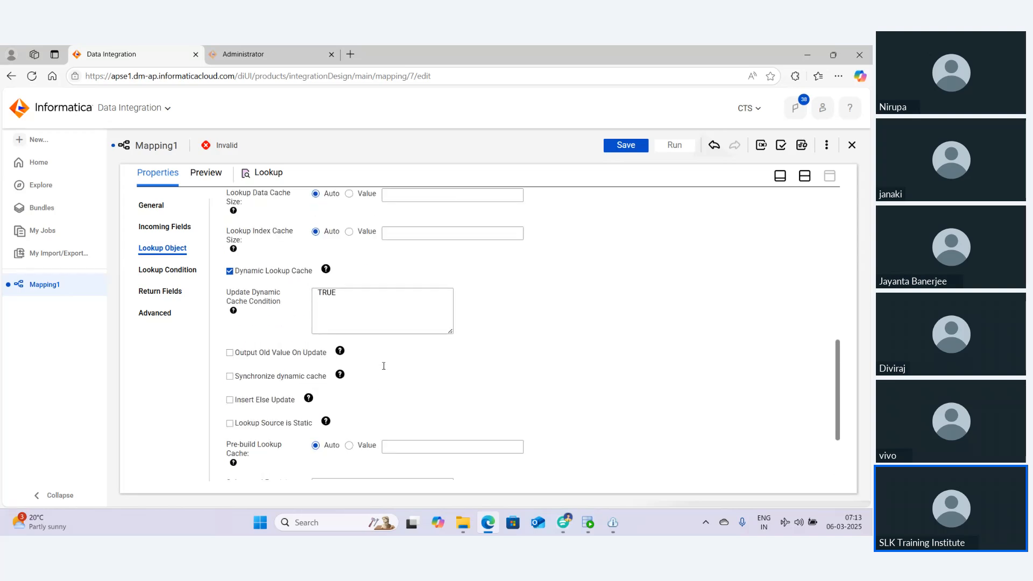
left_click(229, 274)
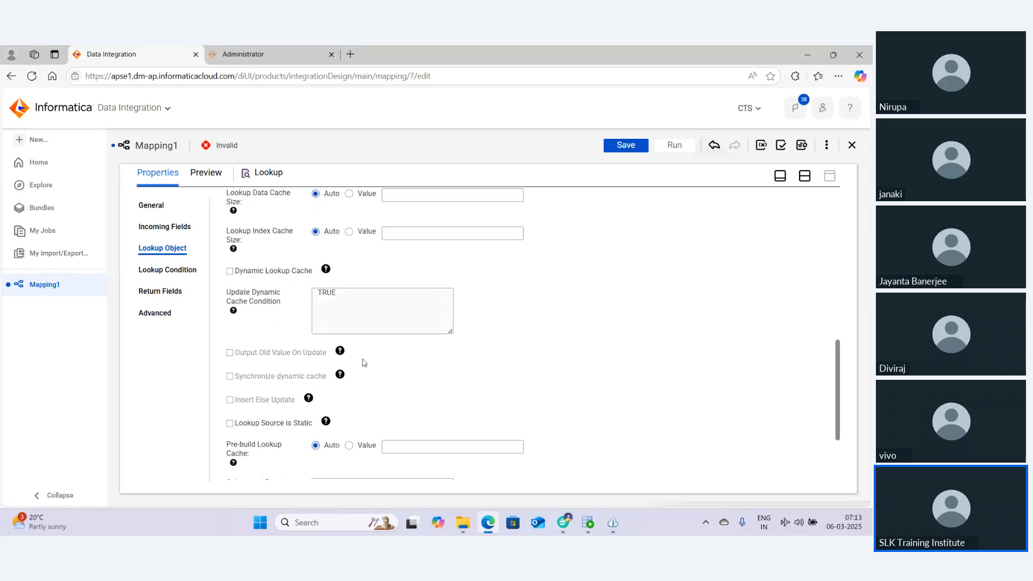
Enable Lookup Cache Persistent and Re-cache from lookup source in the Lookup object settings, dismissing a pop-up notification
scroll(338, 338, "up", 2)
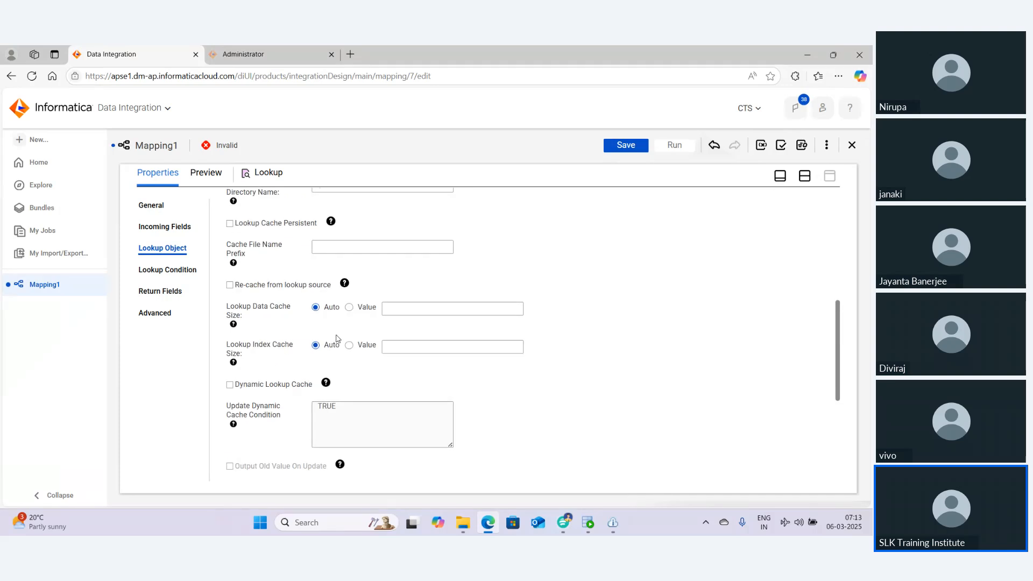
left_click(293, 225)
left_click(247, 285)
left_click(248, 286)
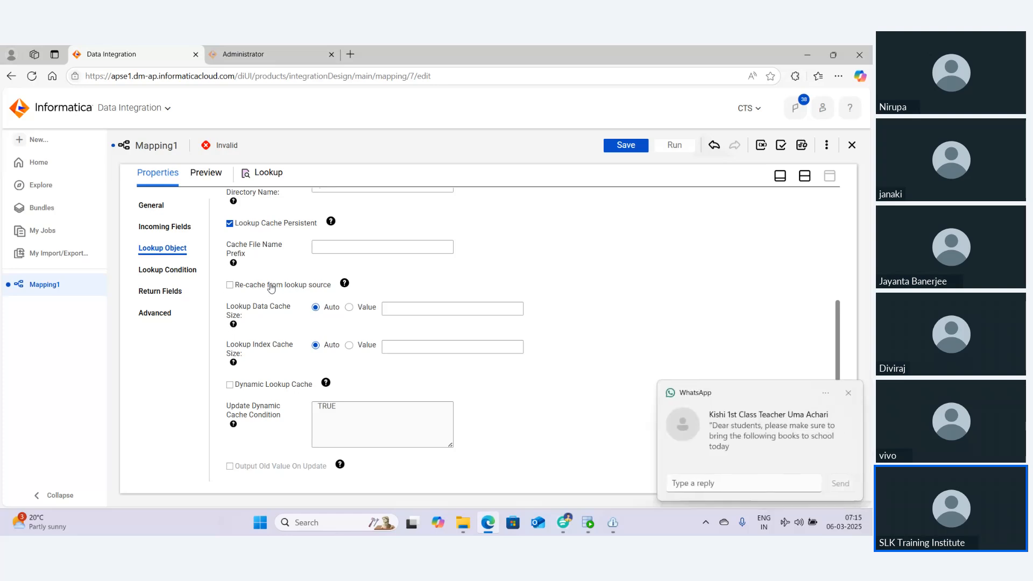
left_click(849, 393)
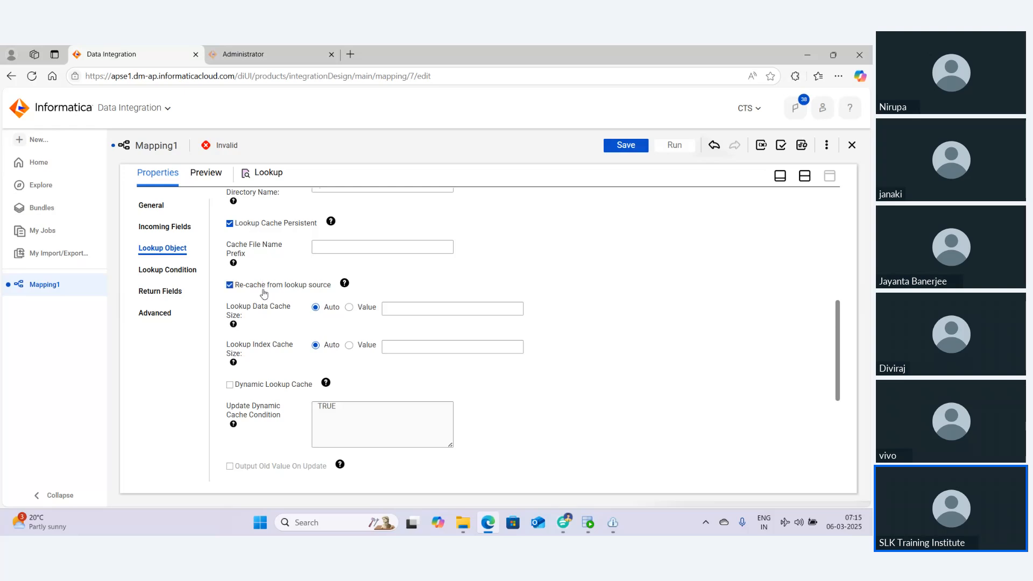
Review the persistent cache options and the Lookup's return fields
left_click_drag(359, 284, 230, 227)
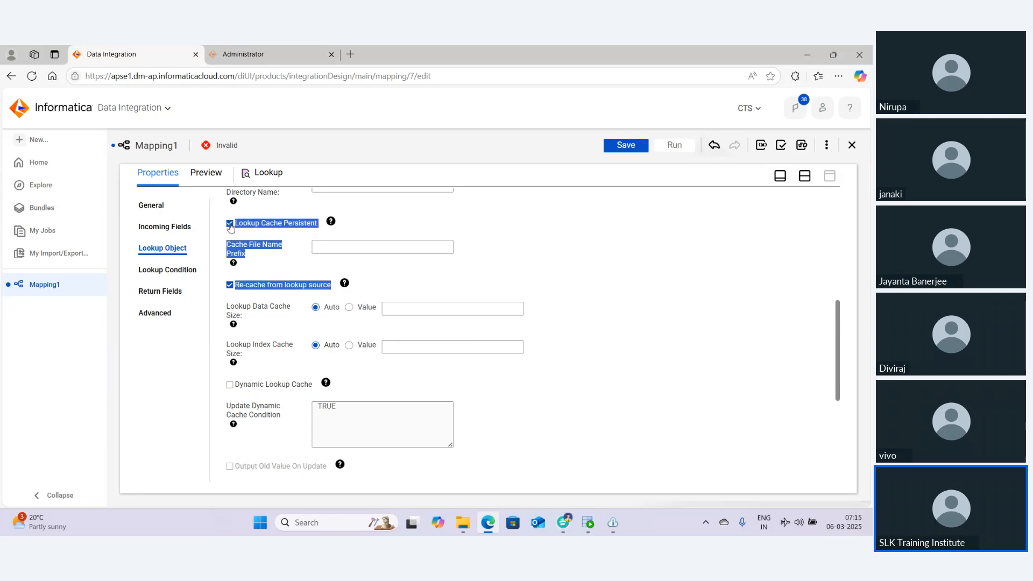
left_click(381, 269)
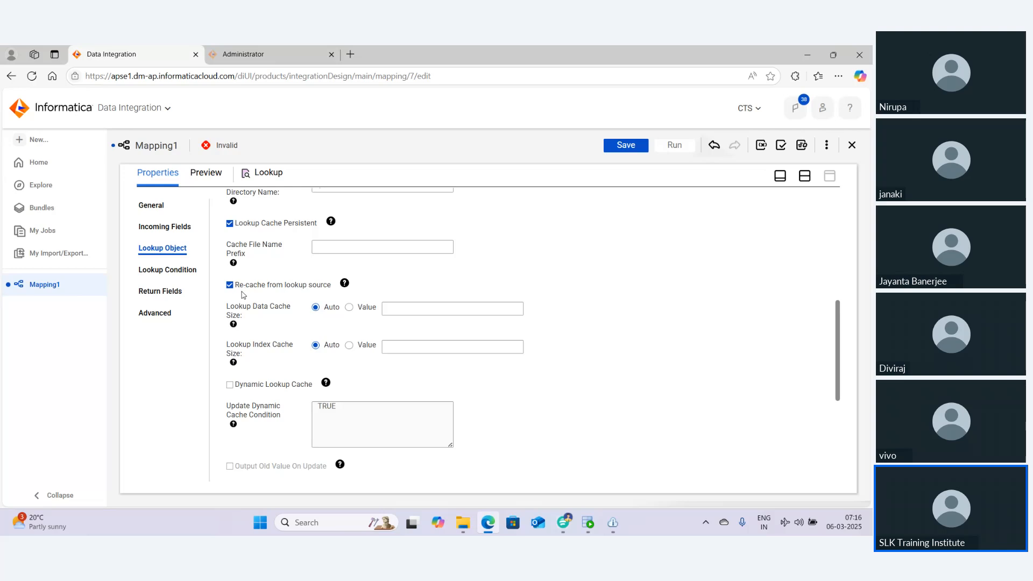
left_click(177, 297)
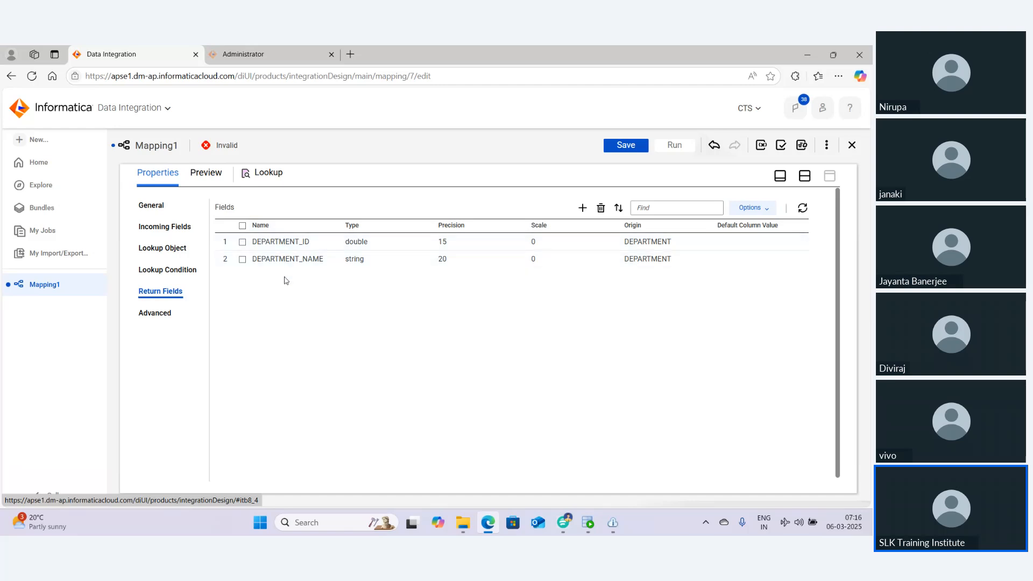
left_click(161, 248)
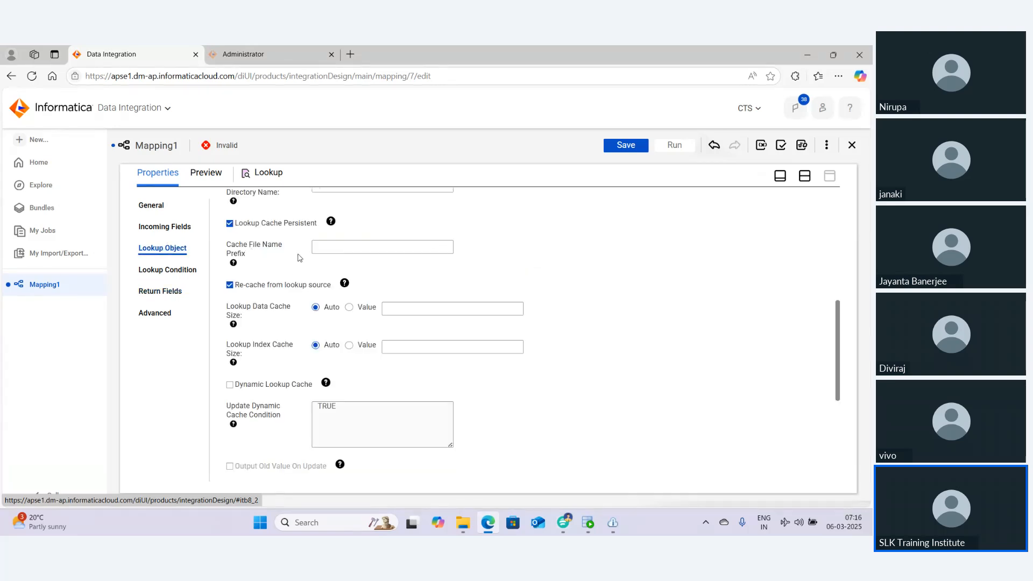
left_click(161, 291)
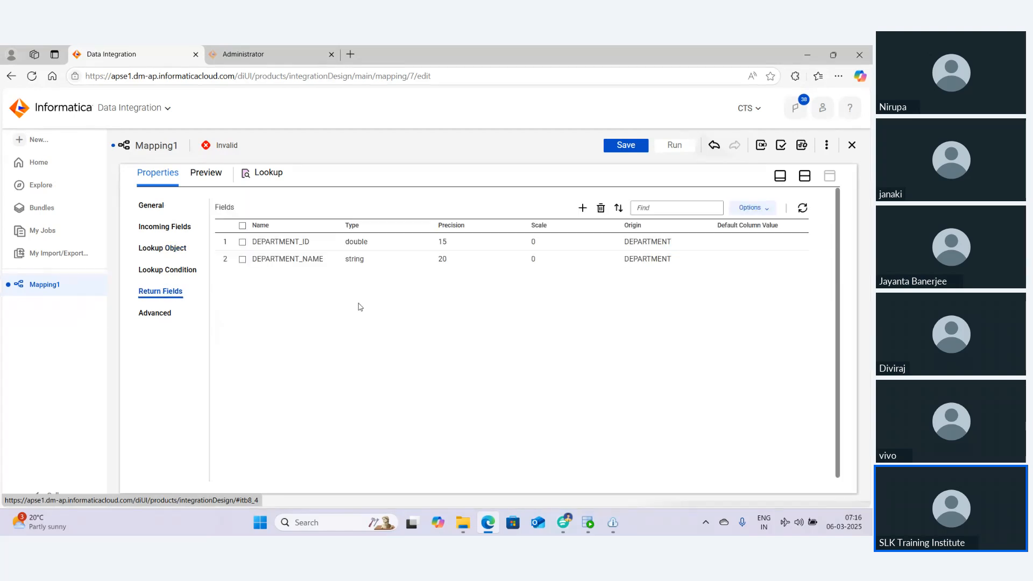
Open the Target object's properties in full view and review its incoming fields and field mapping
left_click(805, 175)
left_click(531, 267)
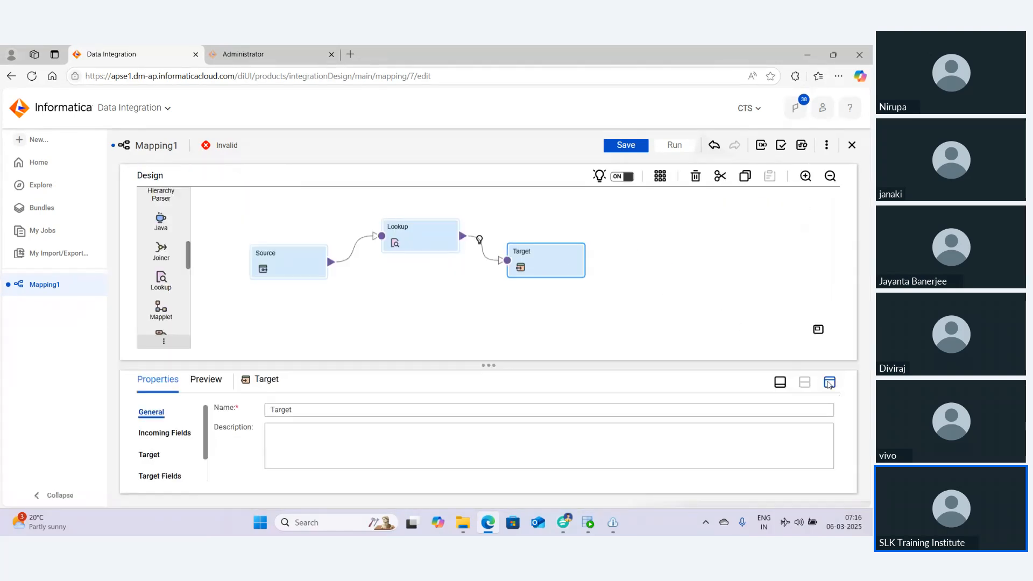
left_click(829, 382)
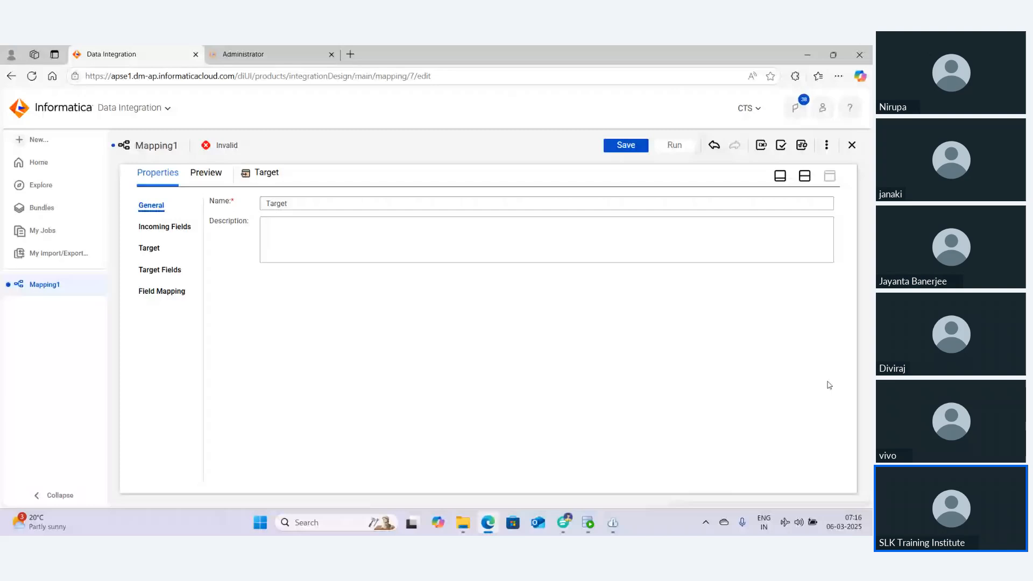
left_click(156, 227)
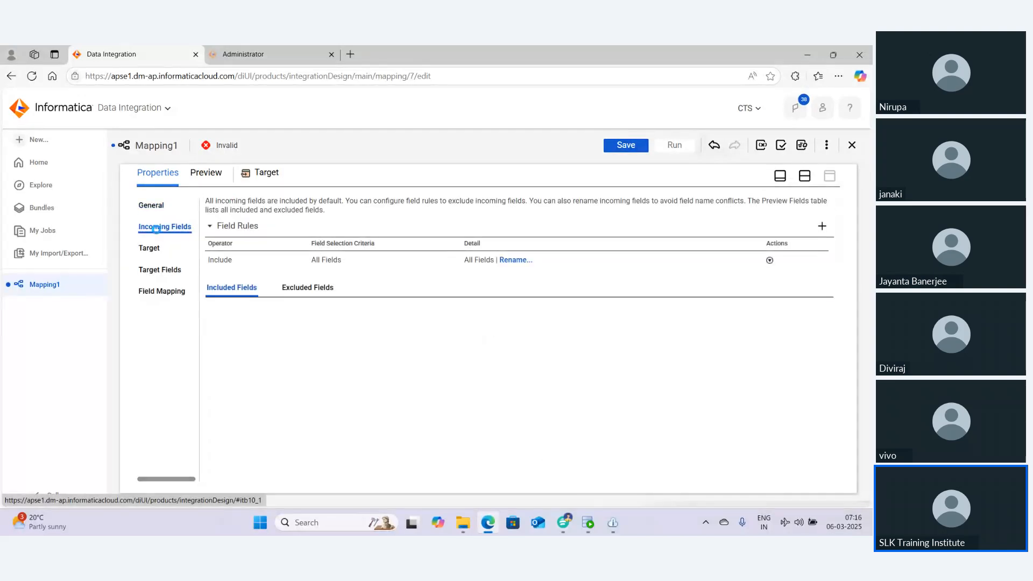
left_click(168, 293)
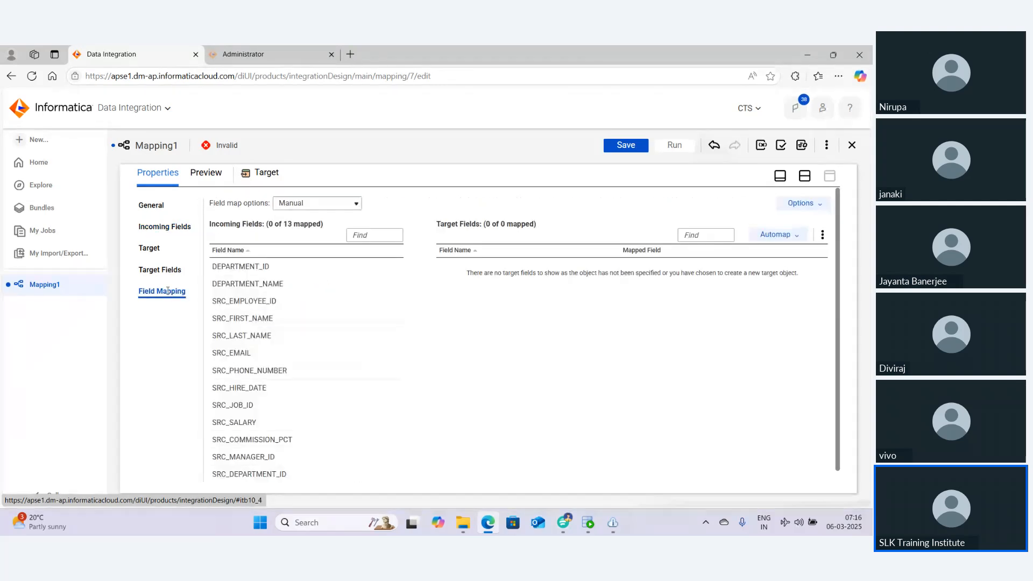
Set the target to connection SLK18_ORA_SYSTEM (Oracle) with object EMPLOYEES_TGT and enable Truncate target
mouse_move(370, 314)
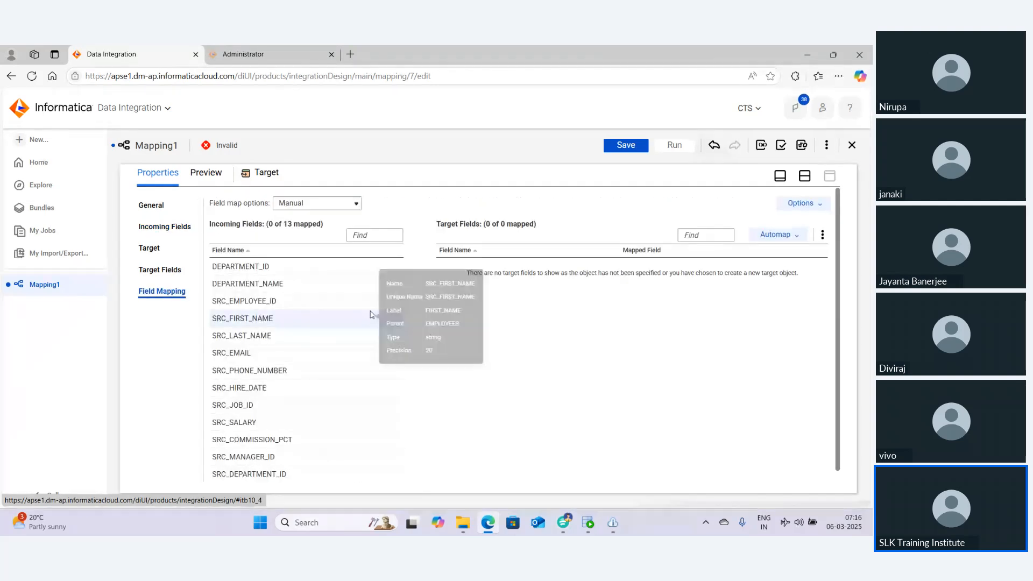
left_click(149, 248)
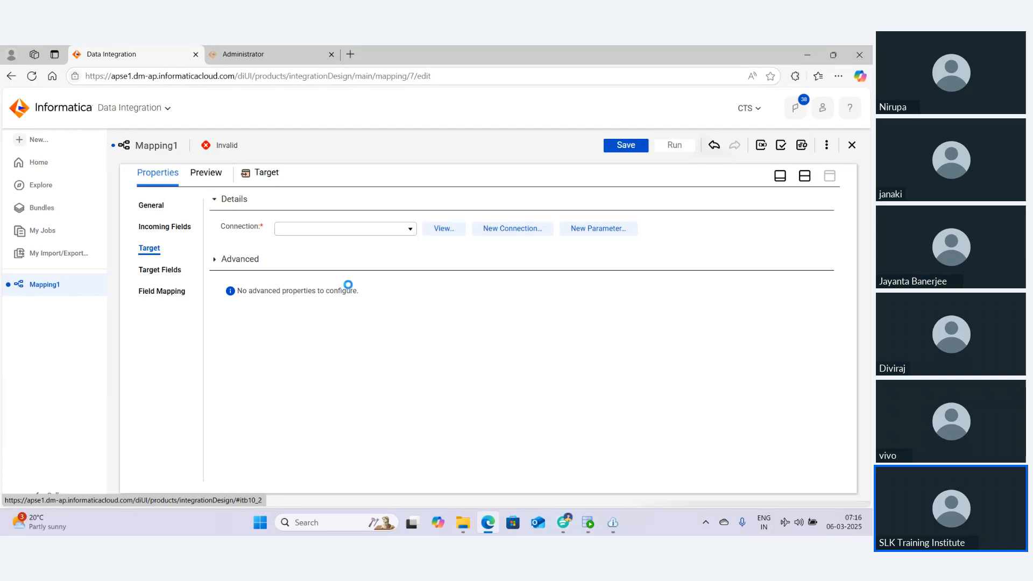
left_click(388, 229)
left_click(334, 294)
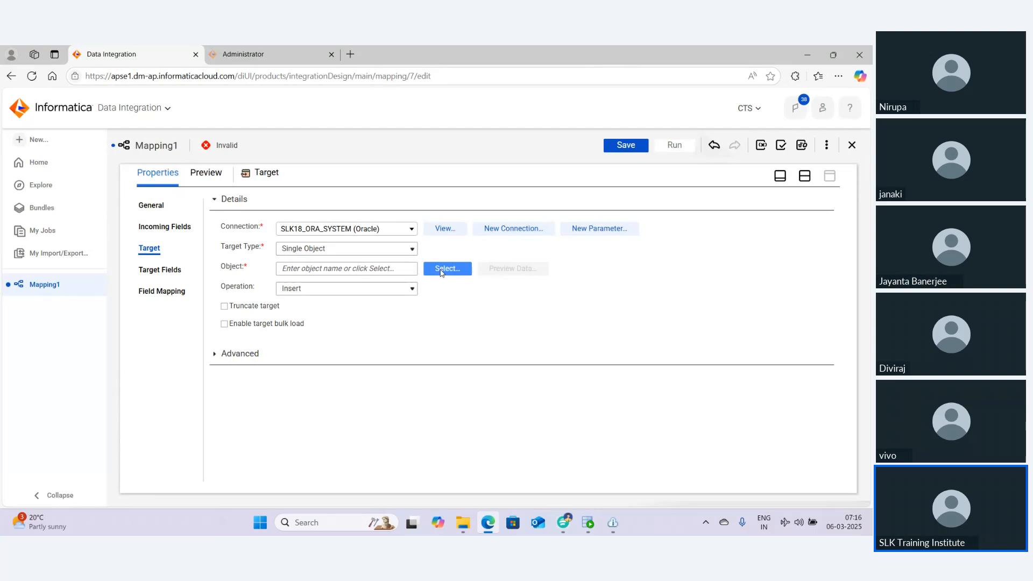
left_click(434, 268)
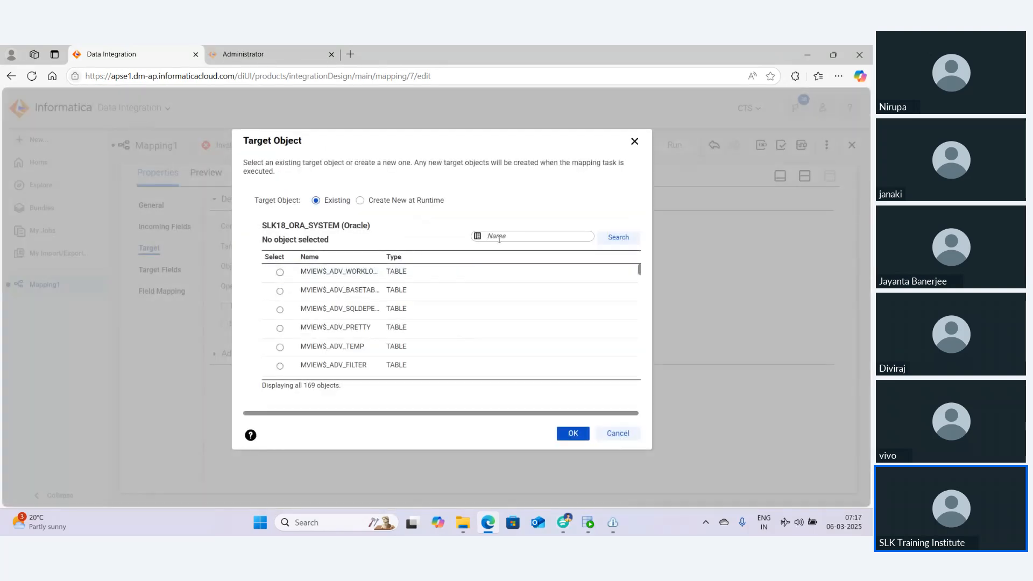
type("EMPLOYEES_TGT")
key("Return")
left_click(301, 276)
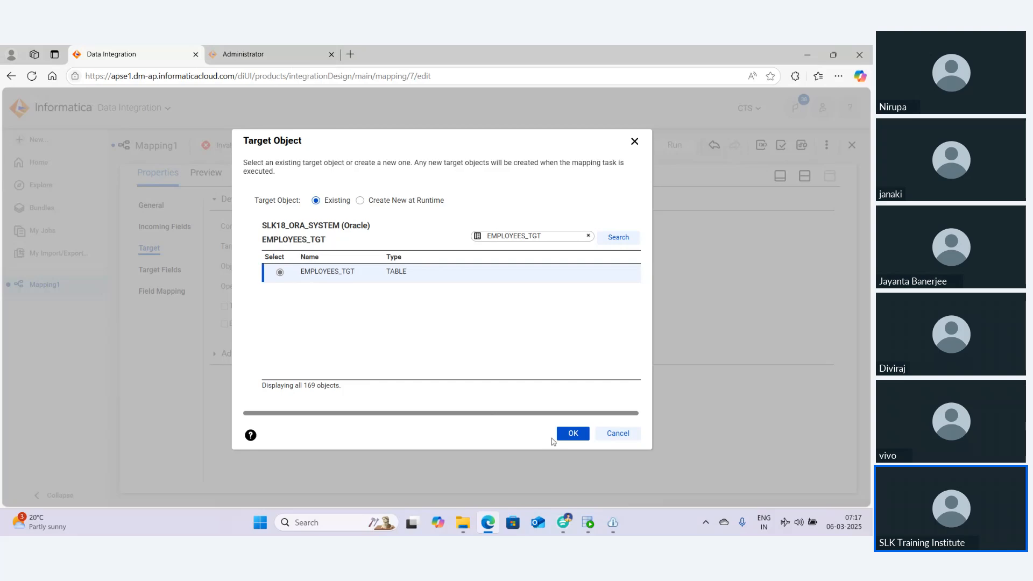
left_click(565, 435)
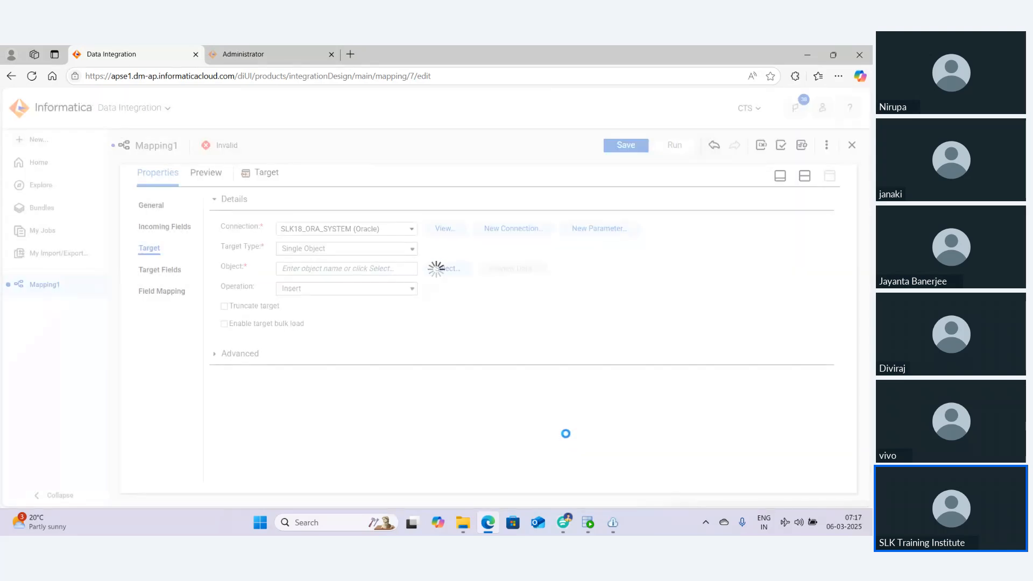
left_click(254, 307)
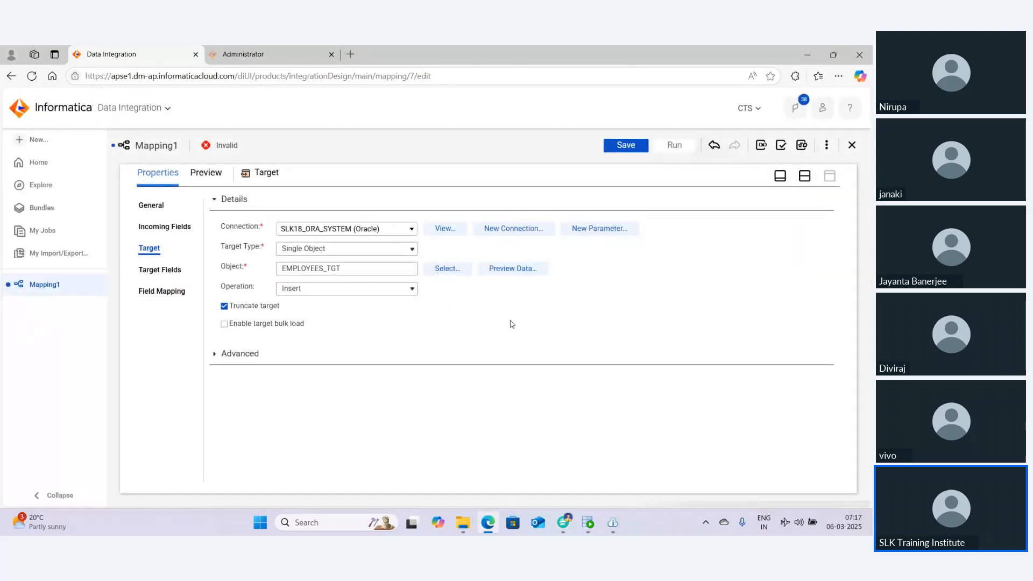
Map DEPARTMENT_NAME to DEPARTMENT_NAME and SRC_DEPARTMENT_ID to DEPARTMENT_ID in the target field mapping
left_click(167, 292)
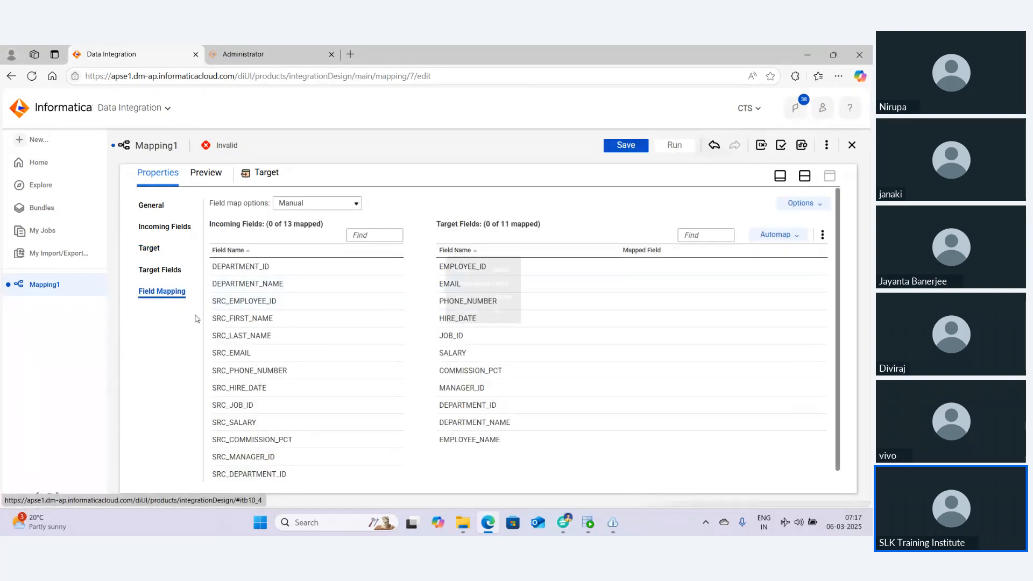
left_click_drag(267, 284, 527, 423)
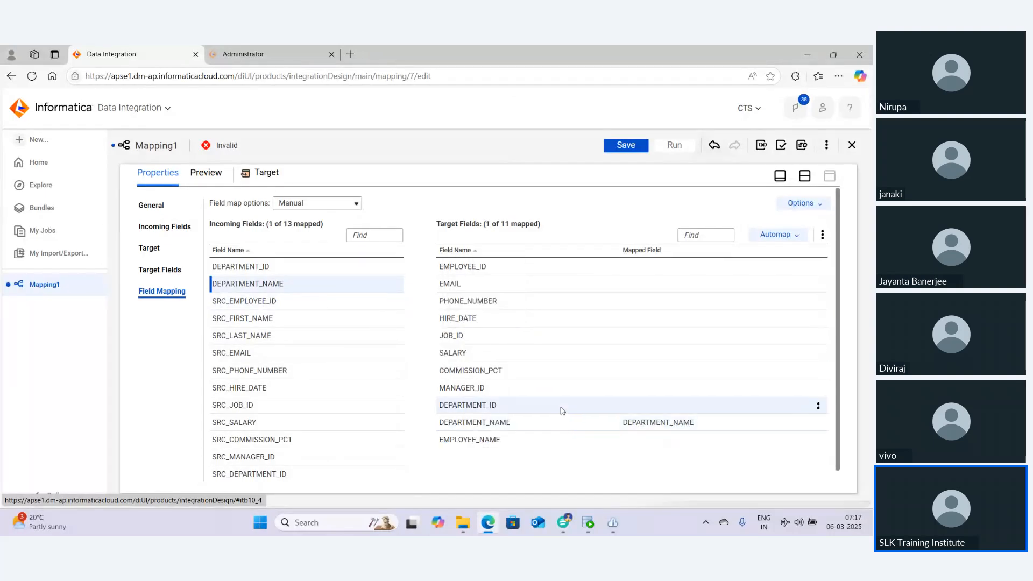
scroll(277, 366, "down", 1)
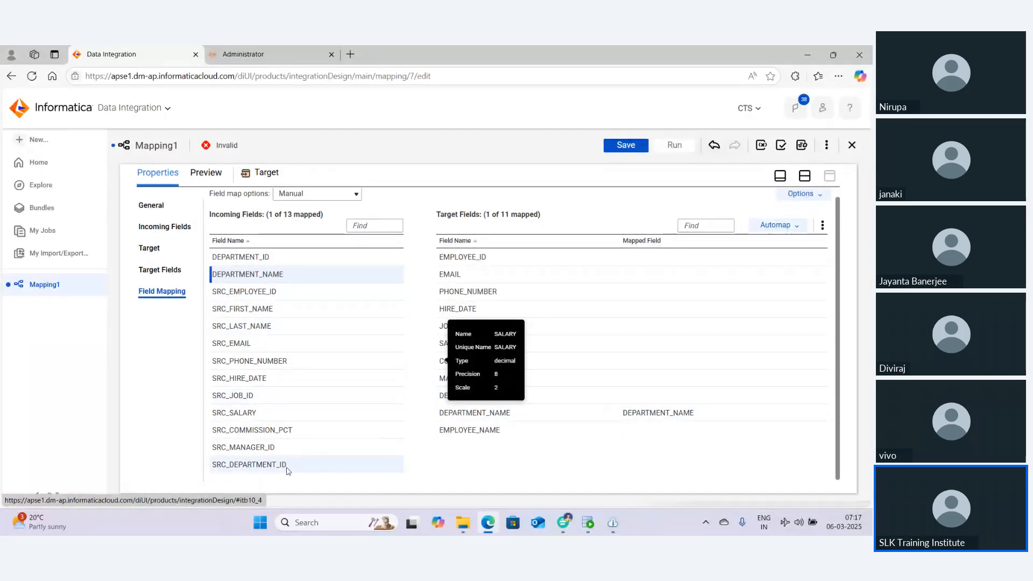
left_click_drag(284, 463, 593, 397)
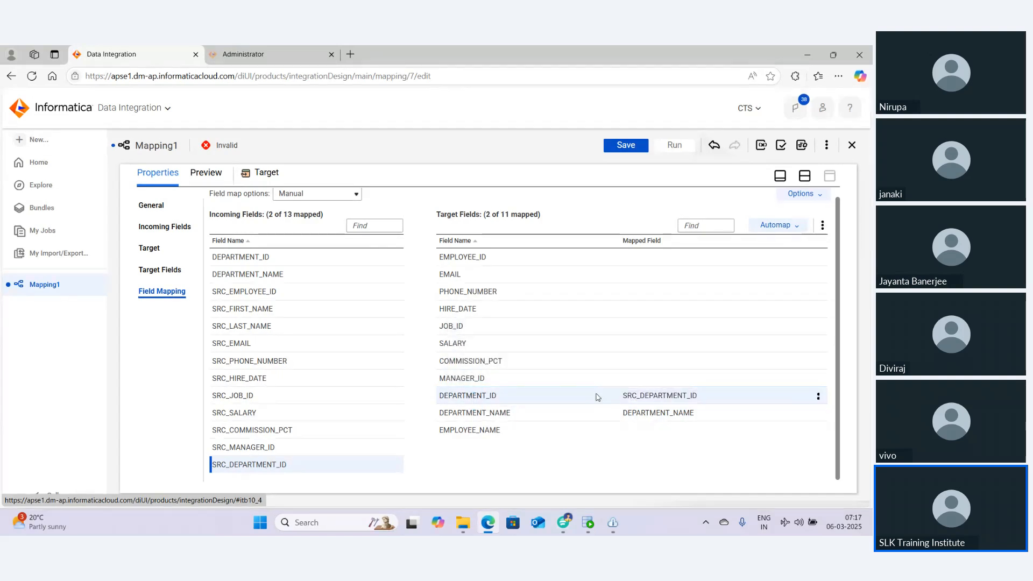
Smart Map the remaining target fields and save the mapping
left_click(775, 230)
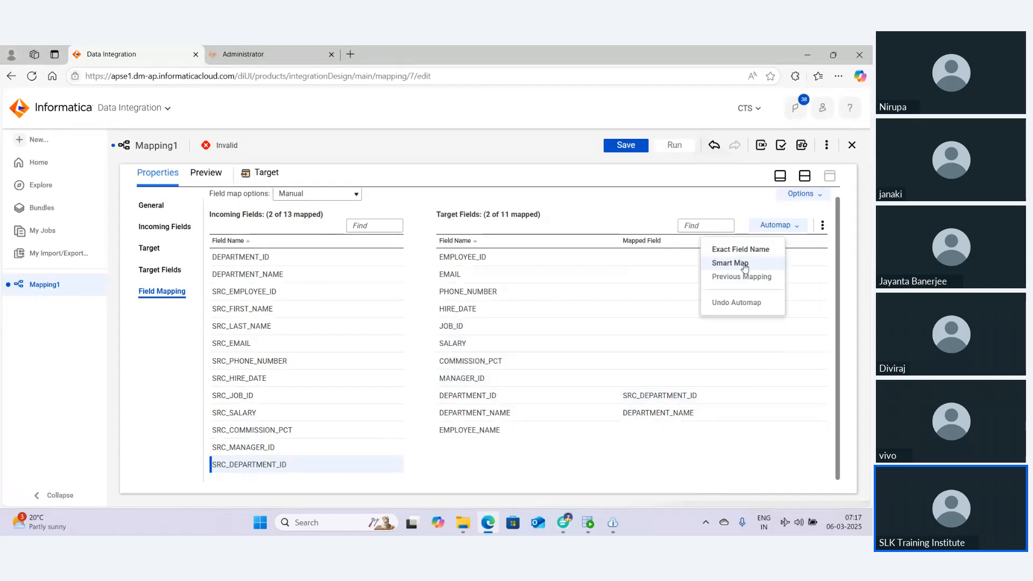
left_click(744, 267)
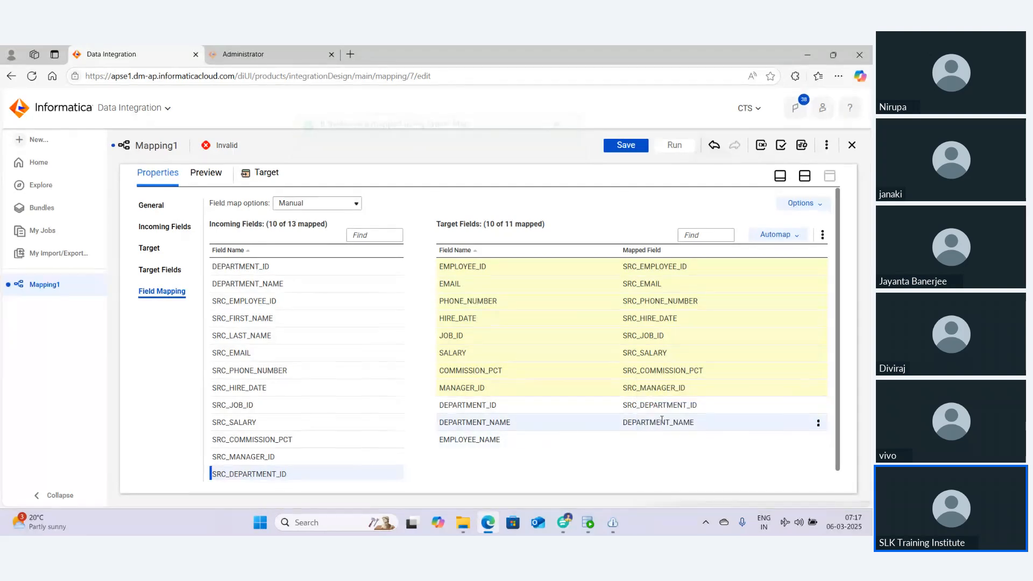
mouse_move(662, 420)
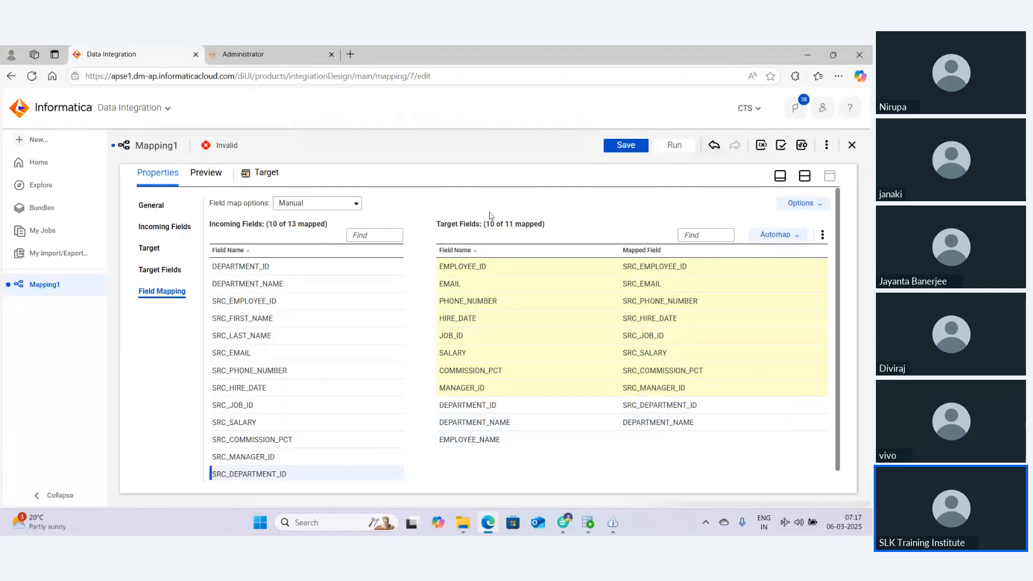
left_click(624, 147)
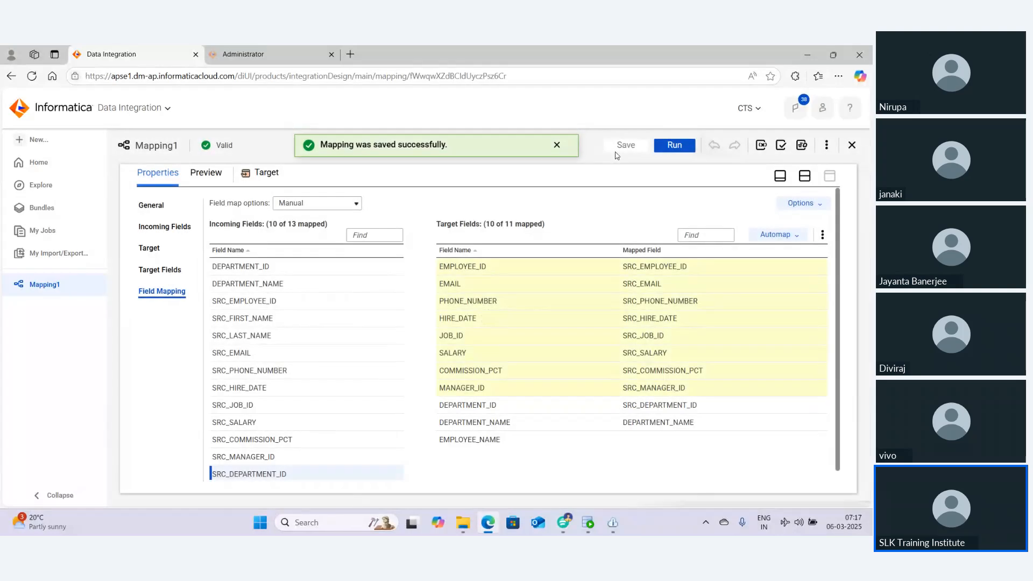
Rename the mapping to M_SLK18_LOOKUP and save it
left_click(797, 183)
left_click(349, 309)
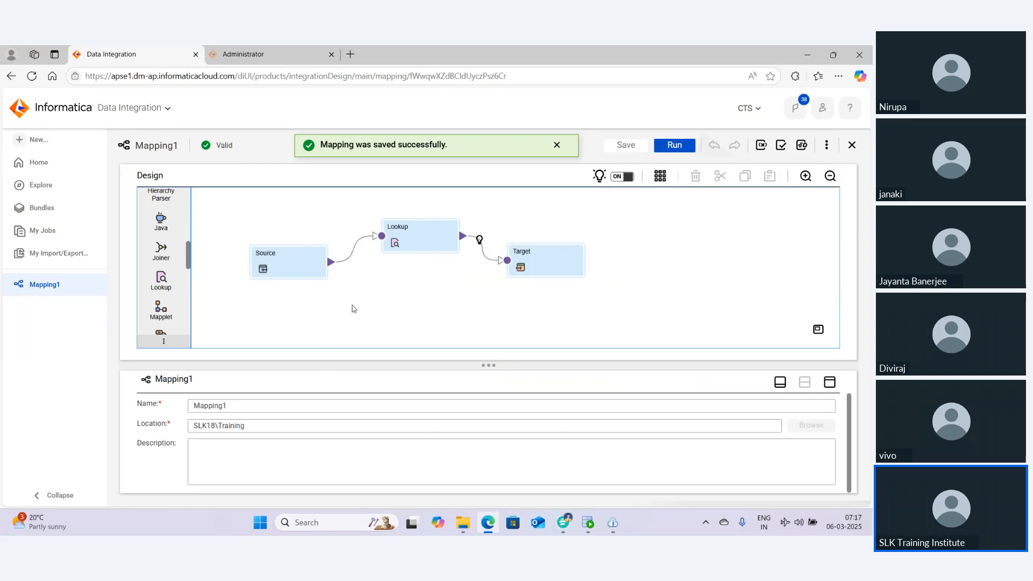
left_click_drag(234, 407, 206, 407)
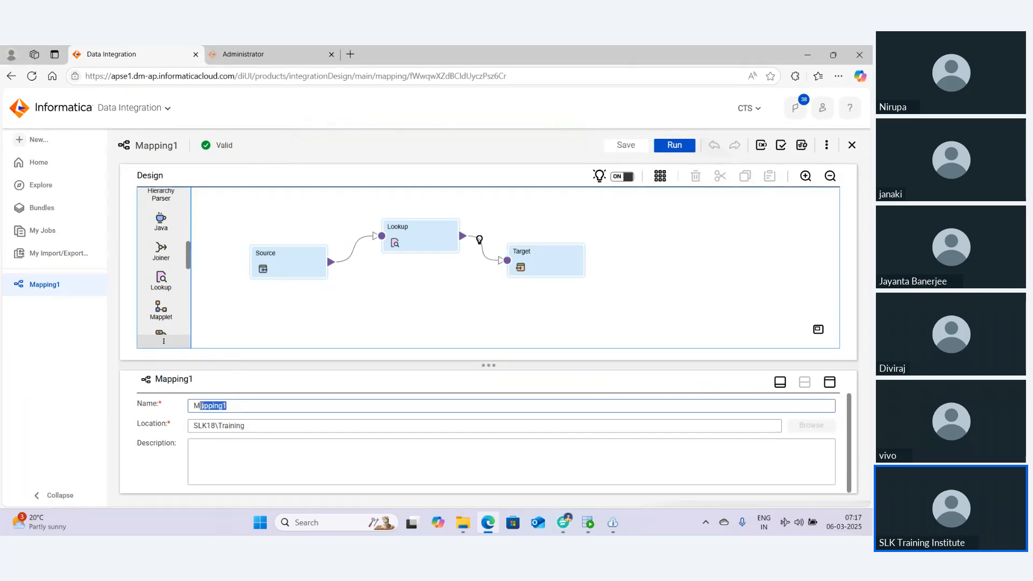
key("BackSpace")
type("_SLK18_")
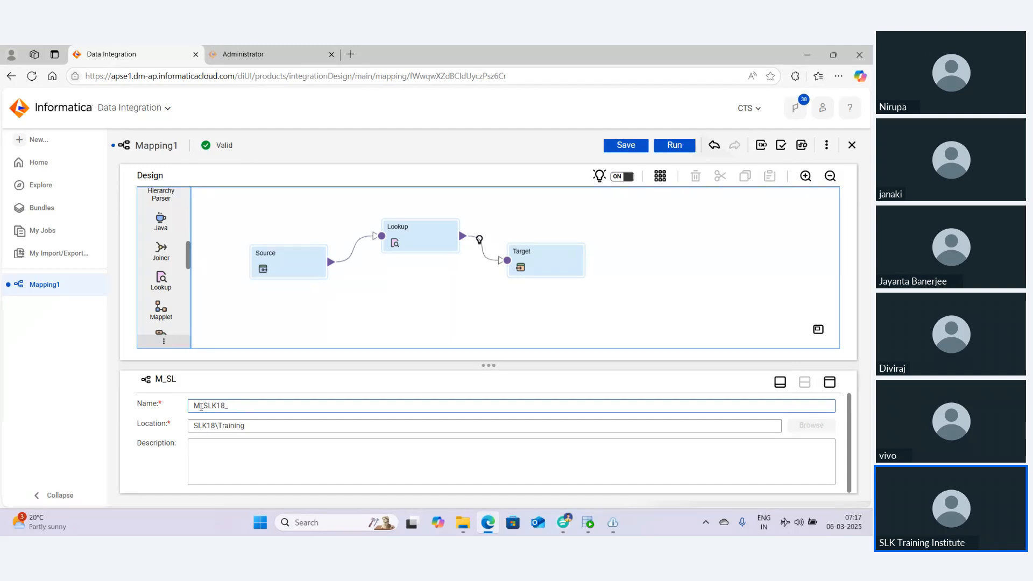
type("LOOKUP")
left_click(625, 144)
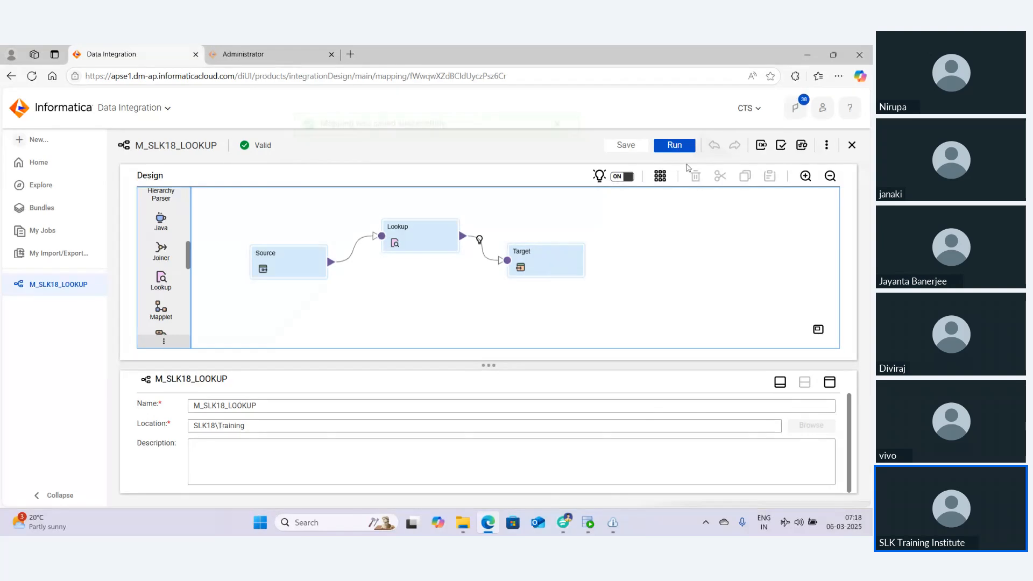
Run the M_SLK18_LOOKUP mapping
left_click(672, 149)
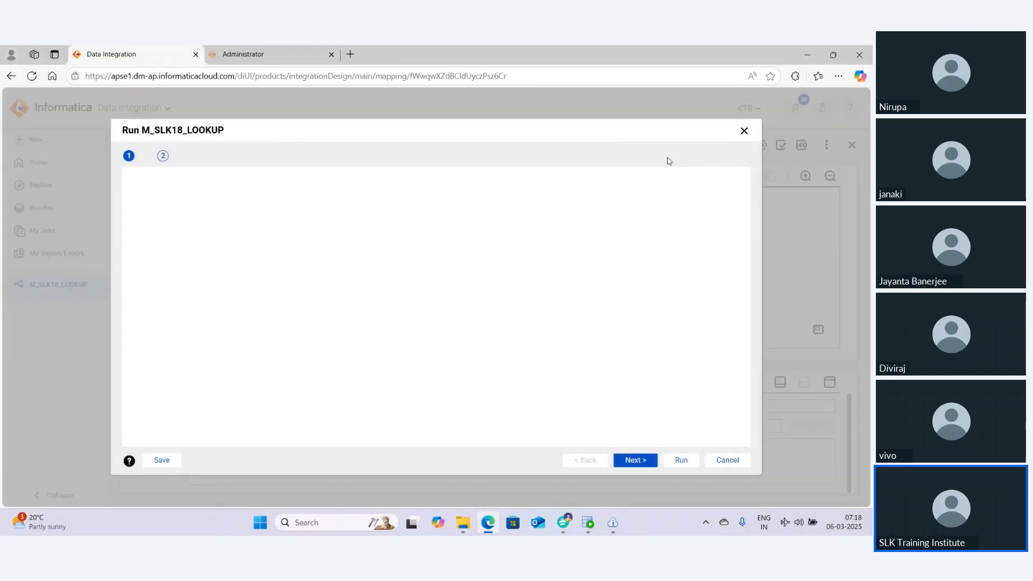
left_click(677, 462)
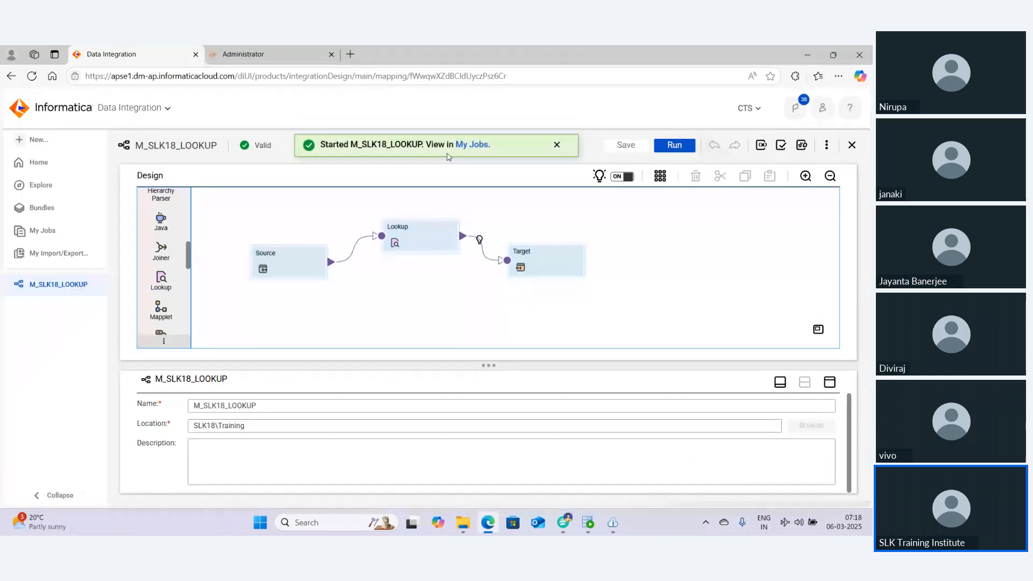
Open the job in My Jobs, refresh its status, and read the error message in the job details
left_click(473, 145)
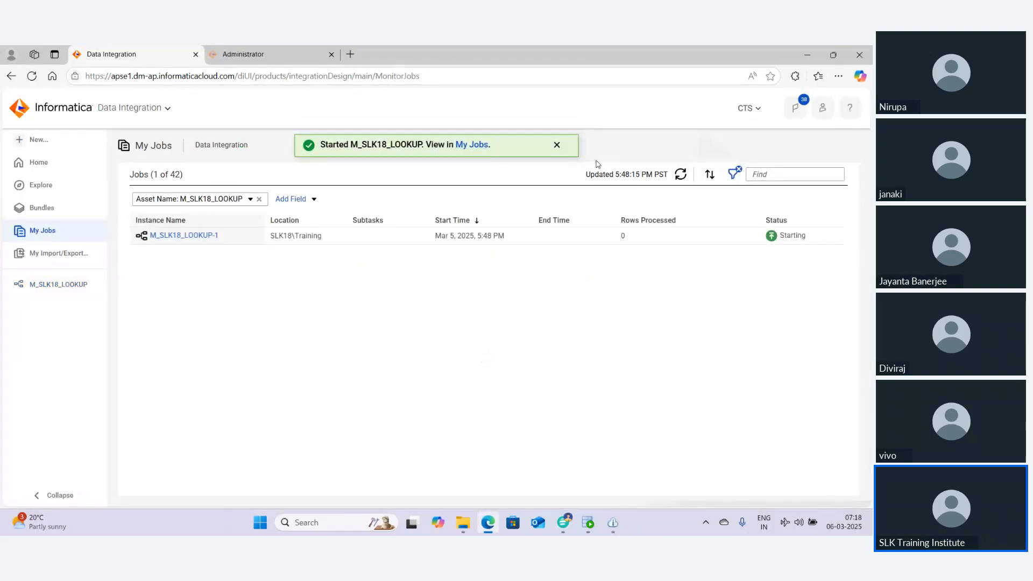
left_click(681, 175)
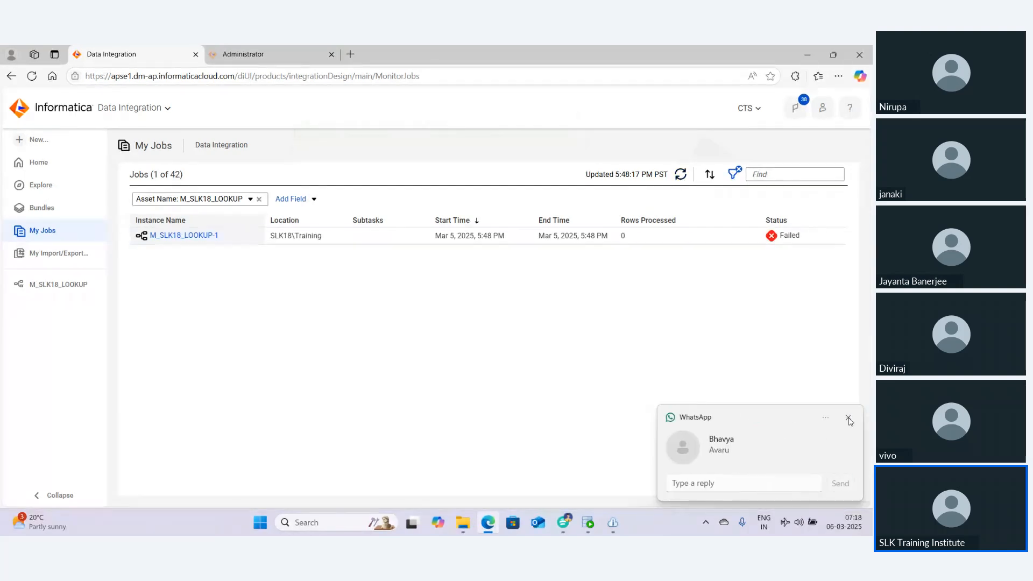
left_click(848, 419)
left_click(203, 236)
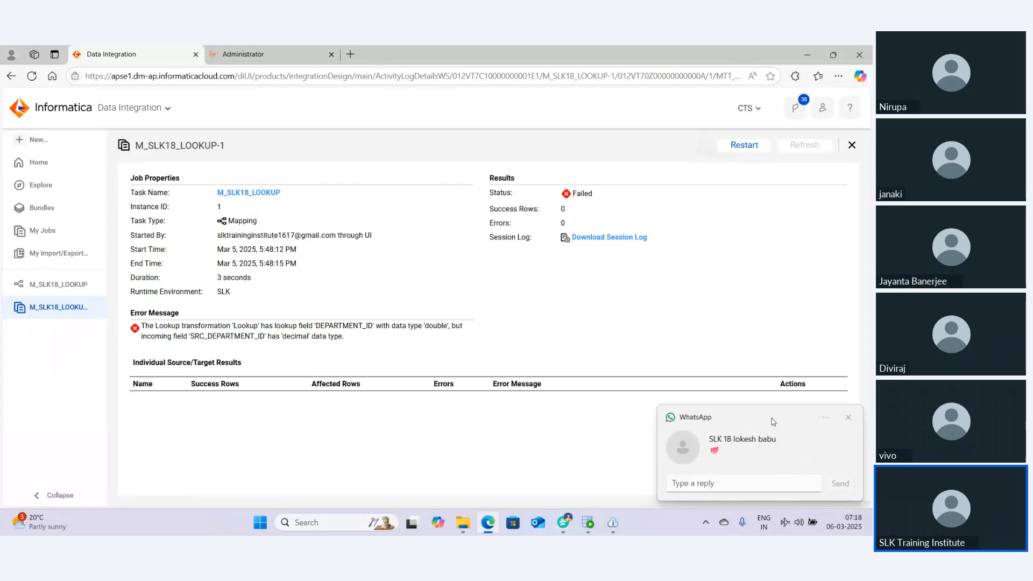
left_click(849, 418)
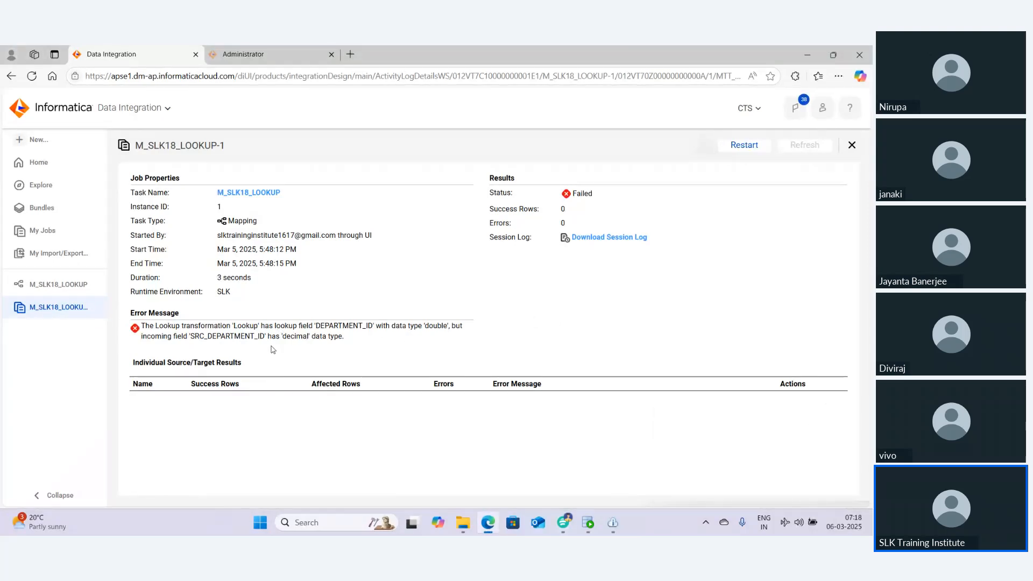
double_click(431, 326)
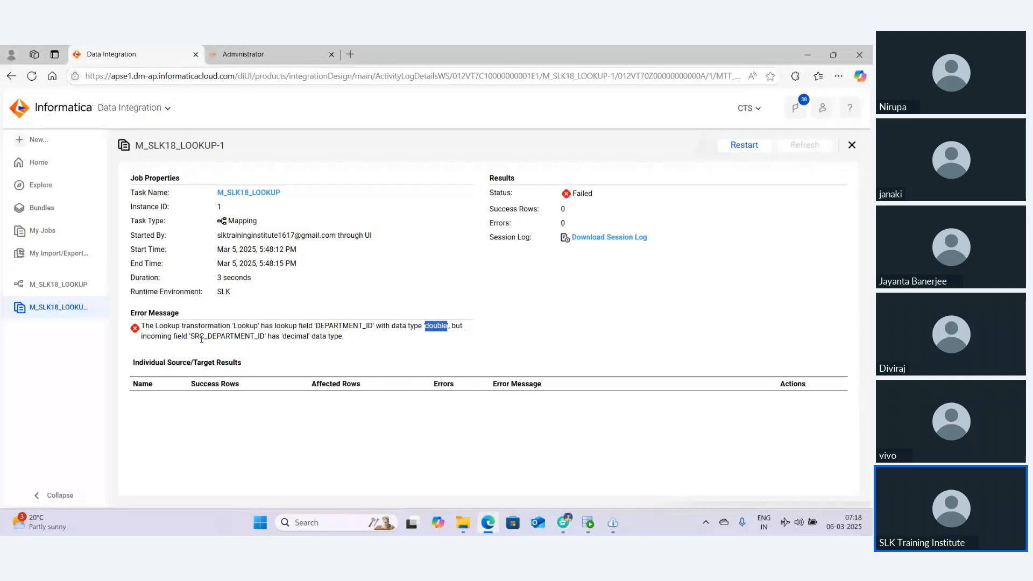
double_click(217, 337)
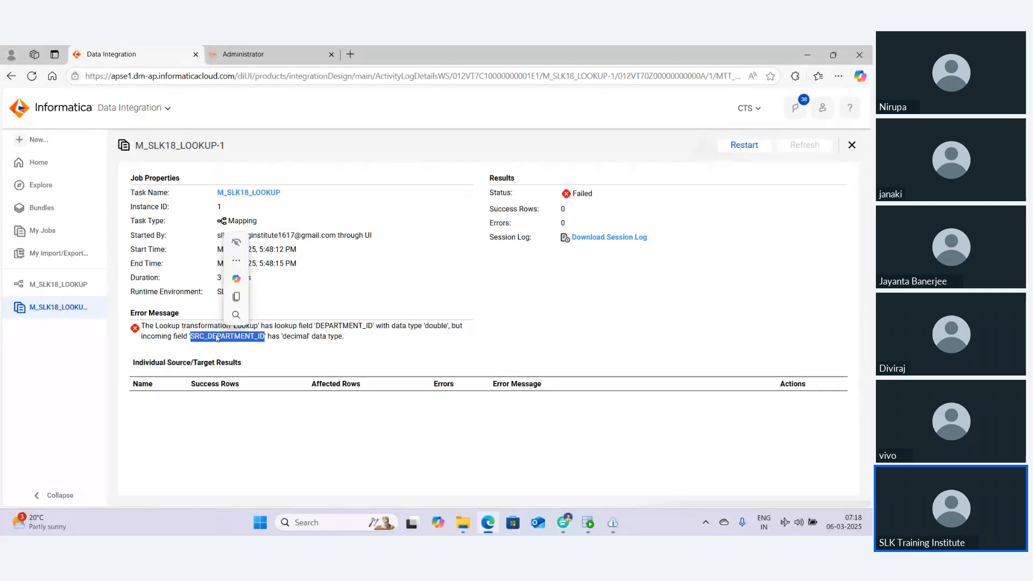
double_click(296, 338)
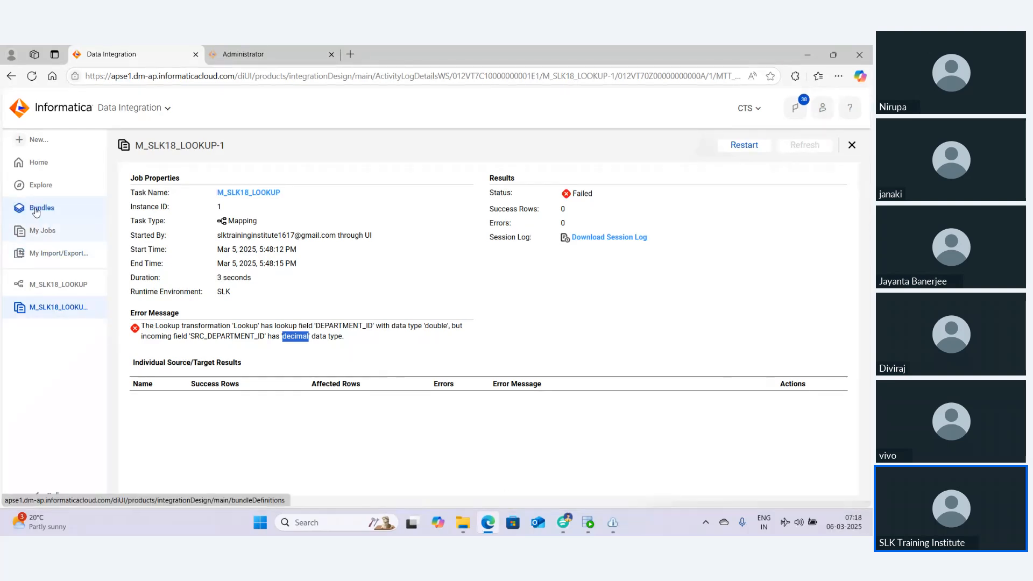
In the Lookup's return fields, edit the metadata and change DEPARTMENT_ID's native type to decimal
left_click(47, 286)
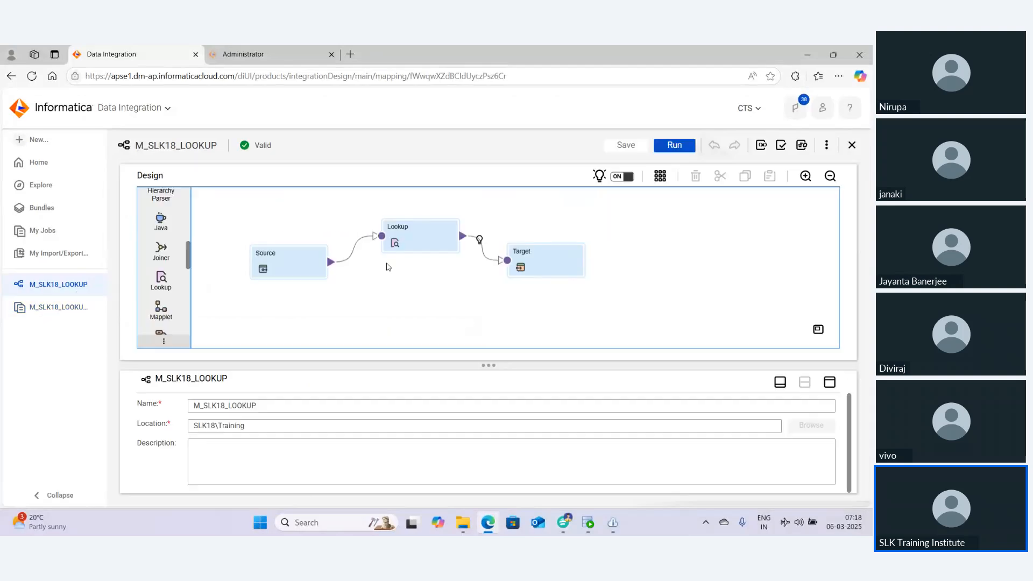
left_click(410, 235)
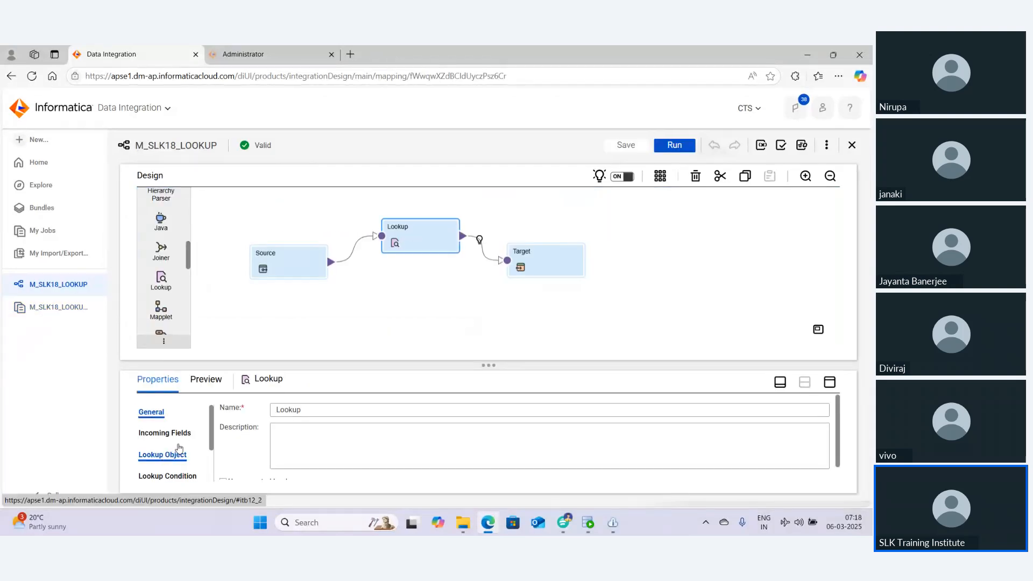
scroll(180, 450, "down", 2)
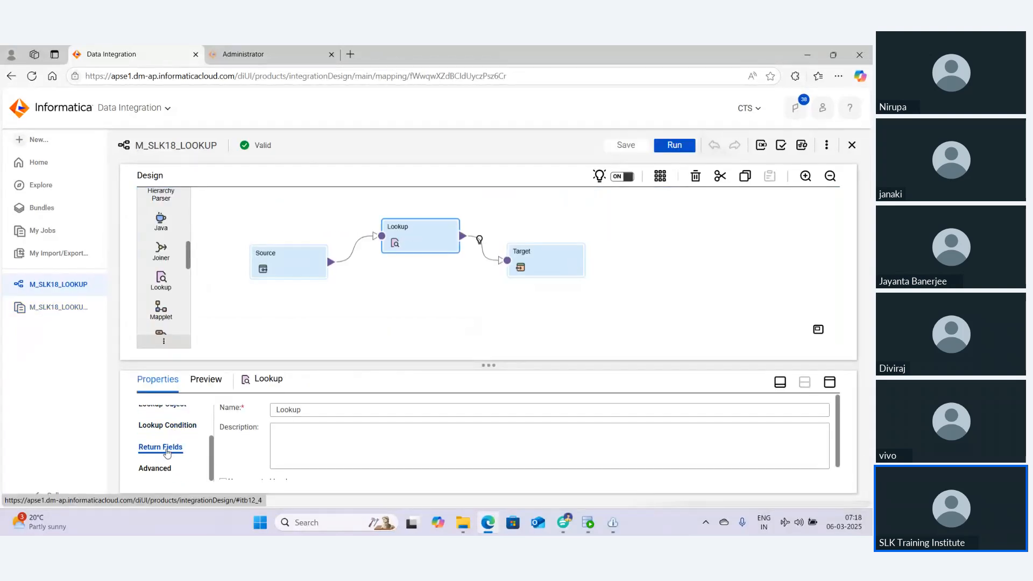
left_click(171, 449)
left_click_drag(484, 366, 484, 311)
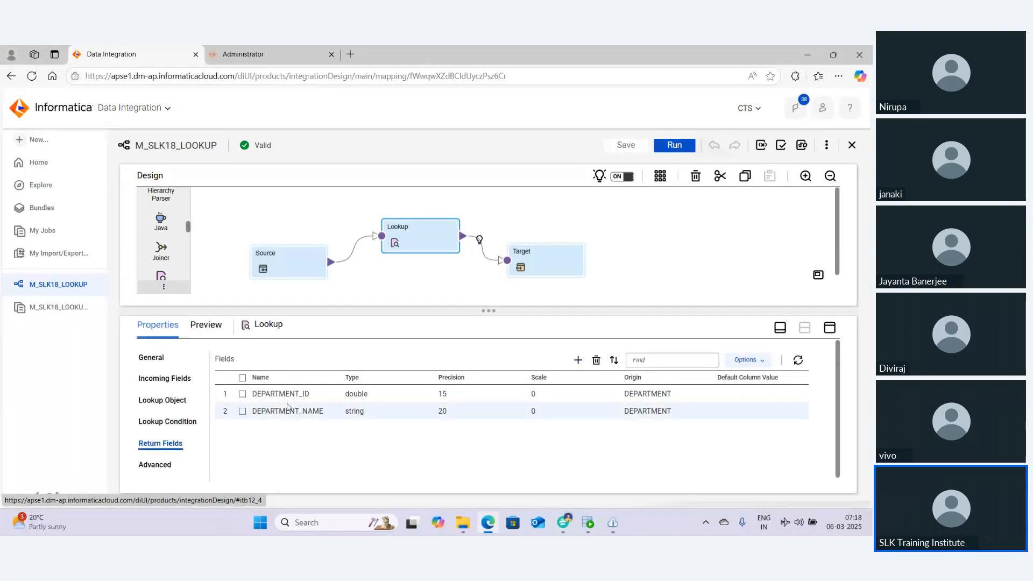
left_click(348, 395)
left_click(745, 359)
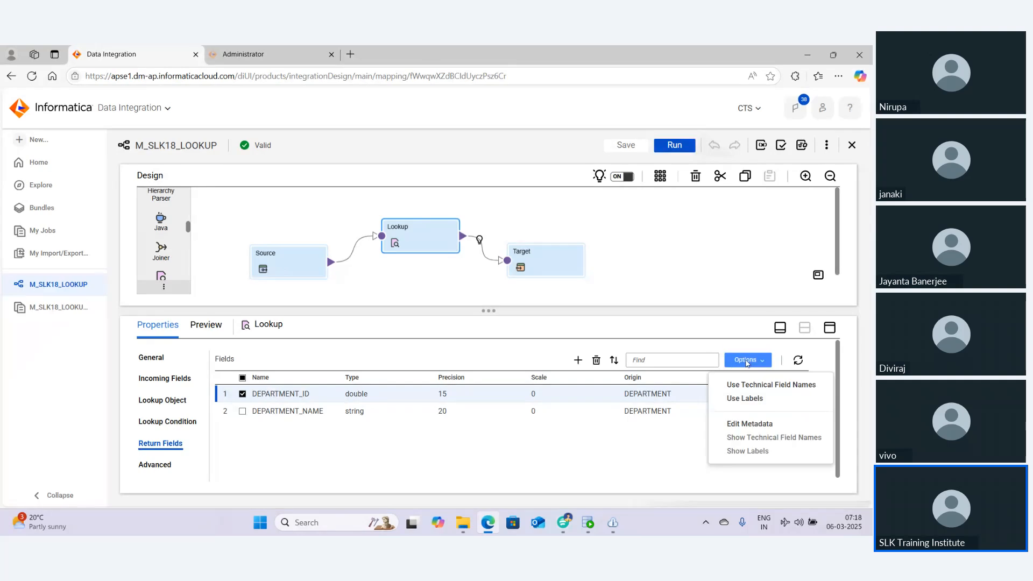
left_click(743, 424)
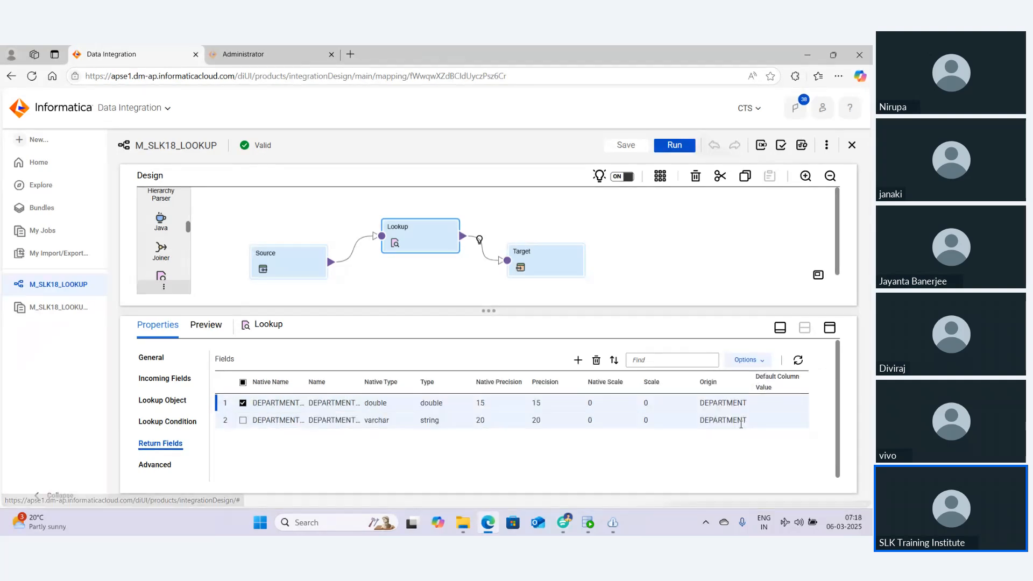
left_click(439, 404)
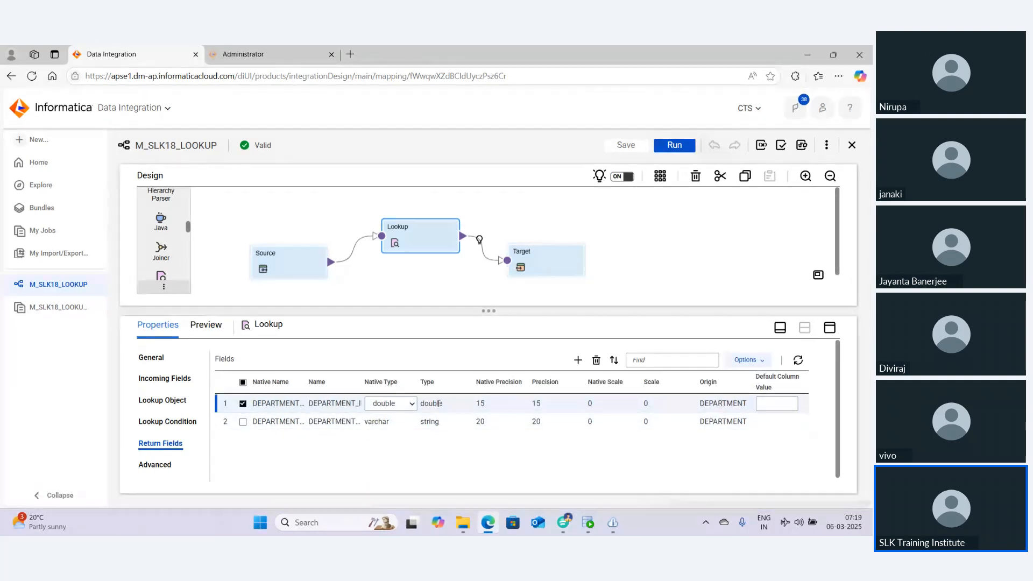
left_click(386, 407)
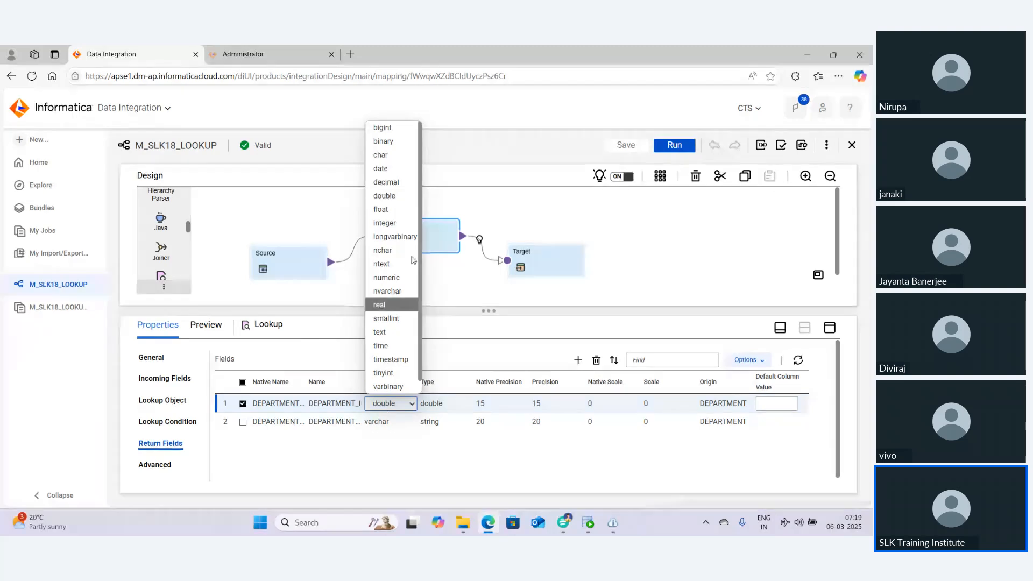
left_click(386, 182)
left_click(445, 461)
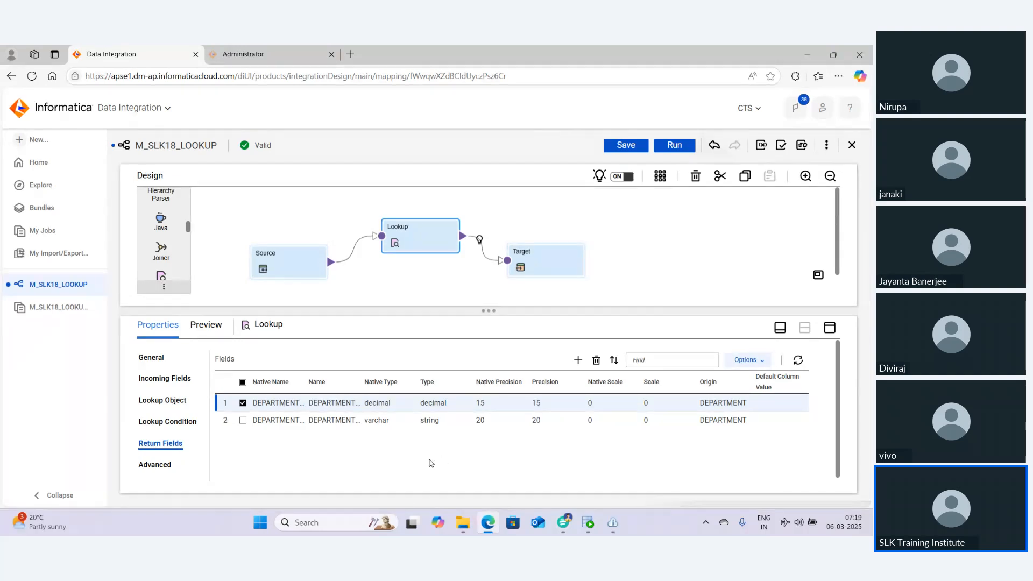
Save the mapping and run it again
left_click(630, 149)
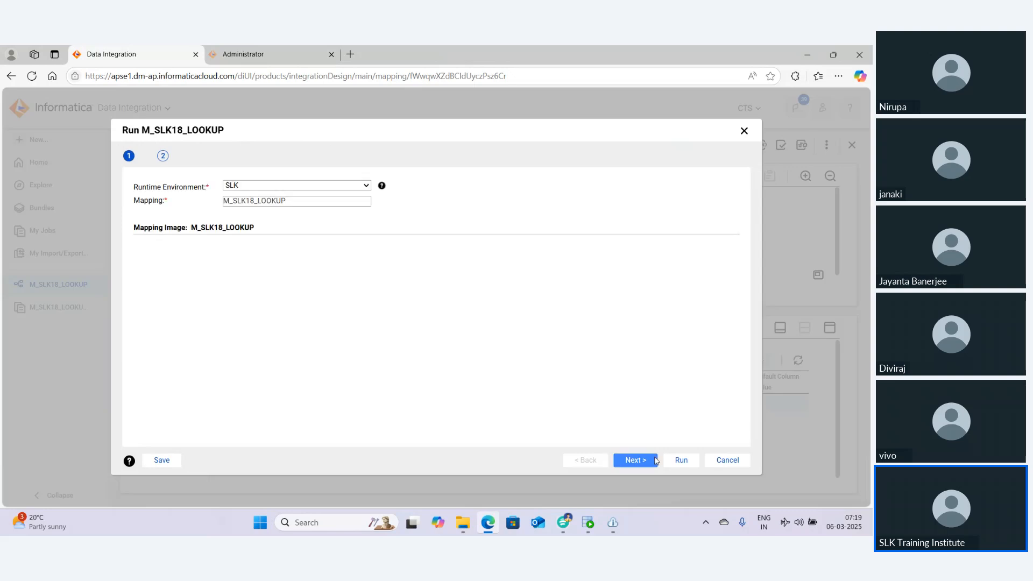
left_click(683, 461)
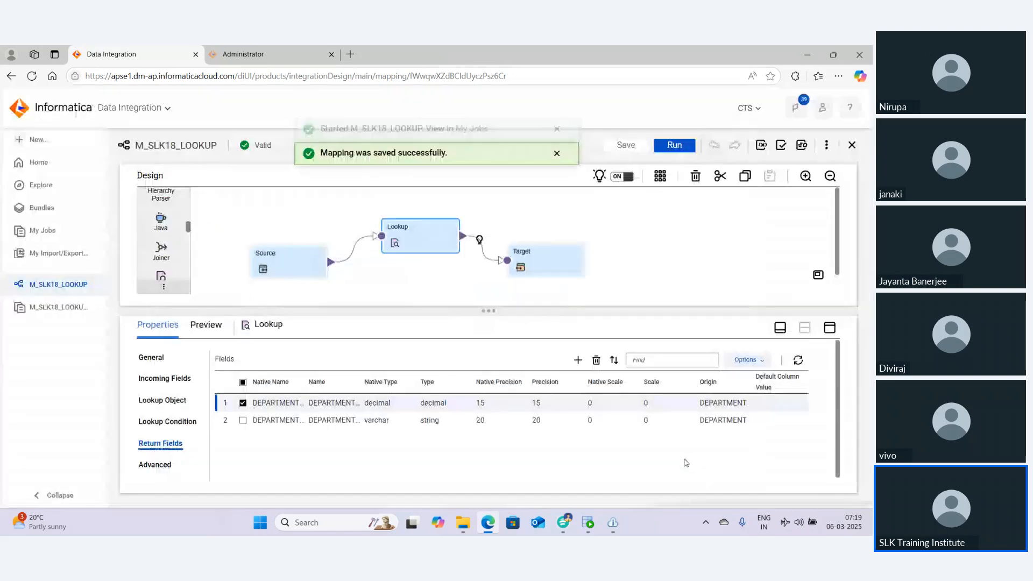
Open the new job run from My Jobs and refresh its details until it finishes
left_click(472, 145)
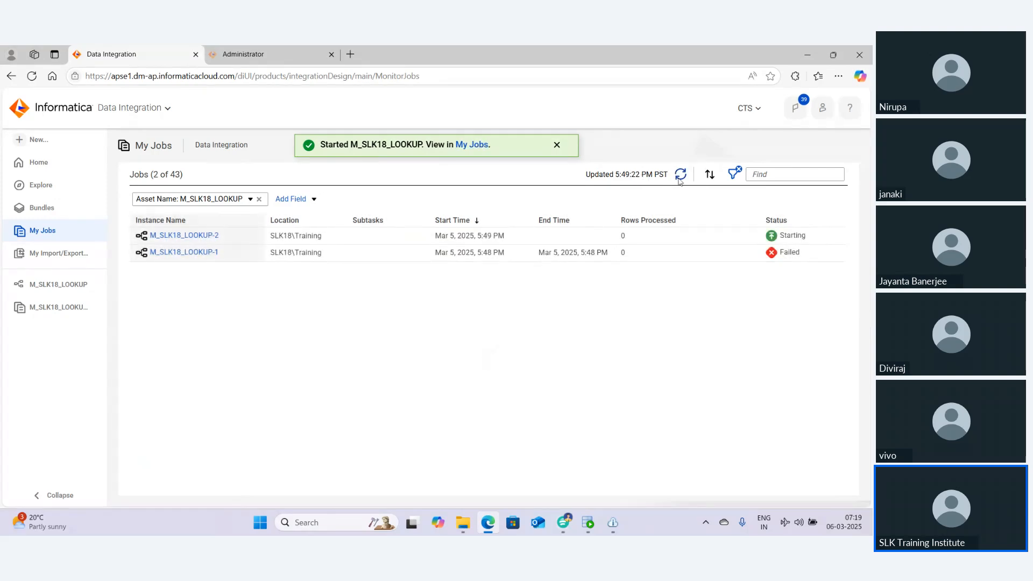
left_click(681, 176)
left_click(681, 176)
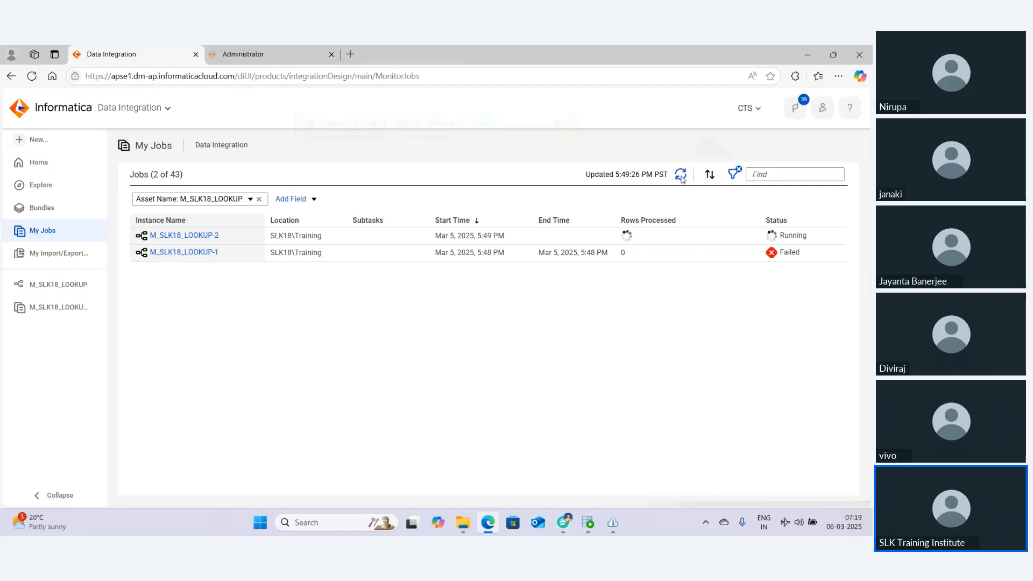
left_click(204, 236)
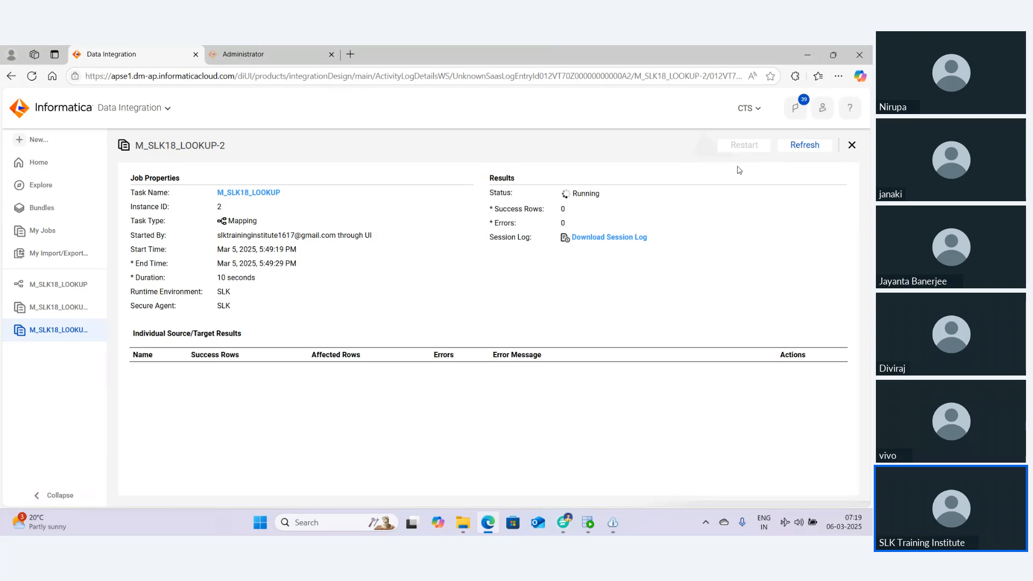
left_click(807, 144)
left_click(802, 148)
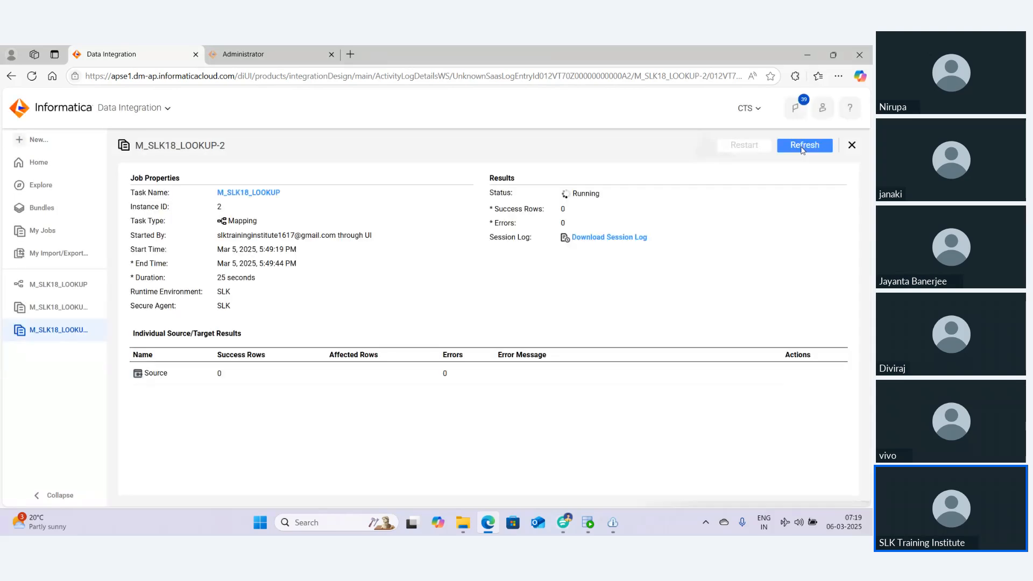
left_click(801, 148)
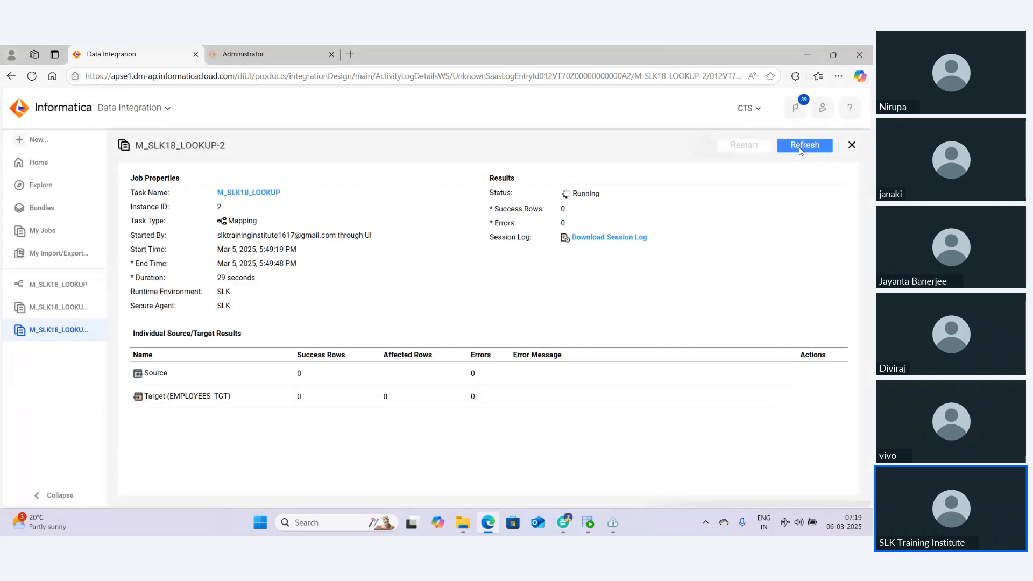
left_click(802, 146)
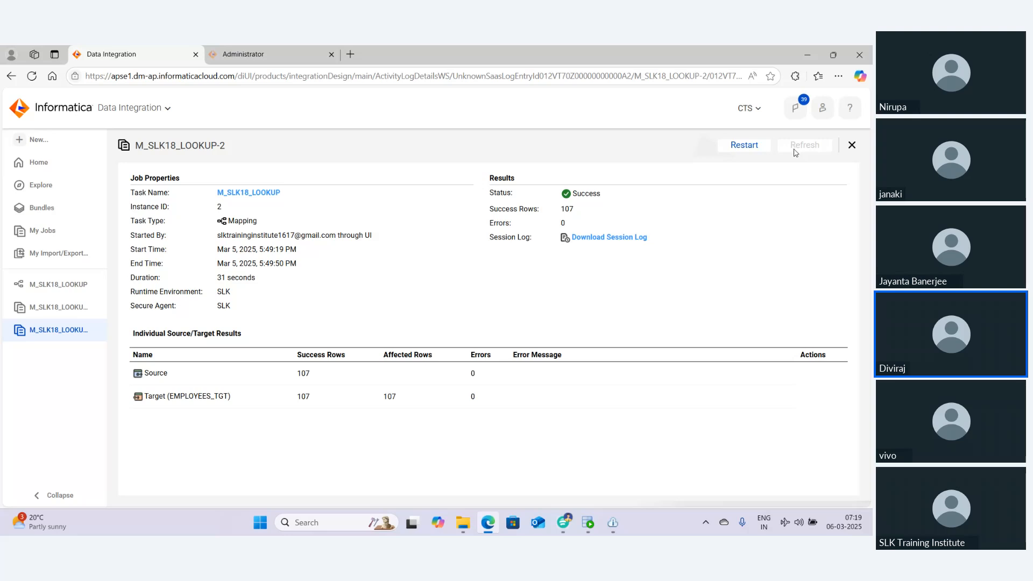
Switch to Oracle SQL Developer and delete the lookup cache comment lines from the worksheet
left_click(589, 523)
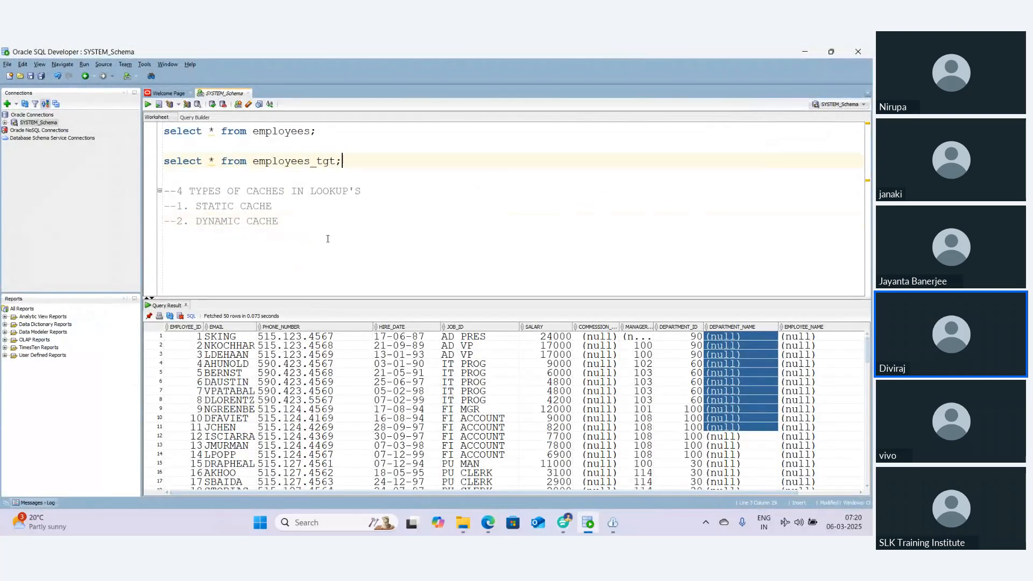
left_click_drag(289, 223, 112, 182)
key("Delete")
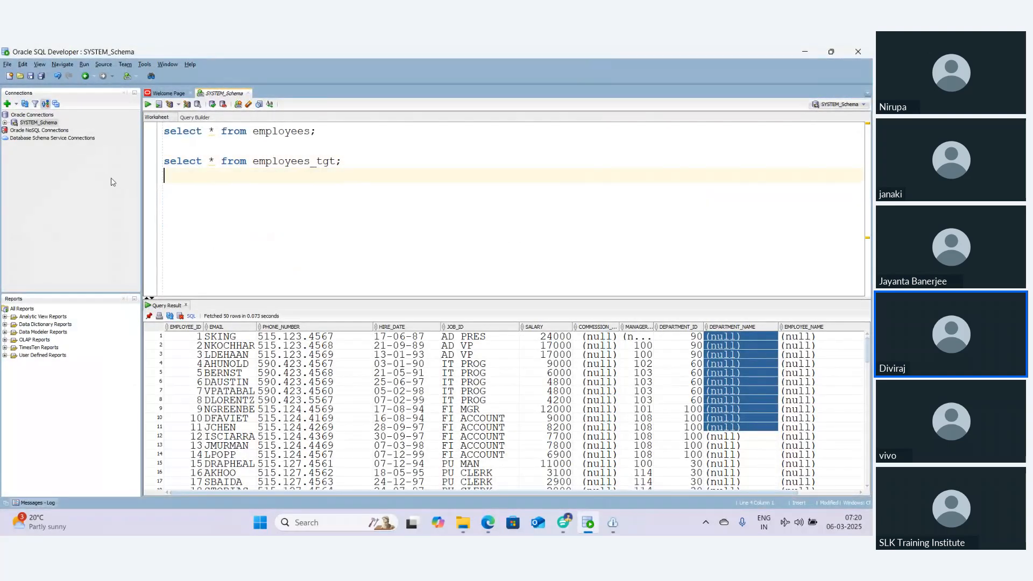
Run select * from employees_tgt; and examine the DEPARTMENT_NAME values in the results
left_click_drag(342, 161, 127, 164)
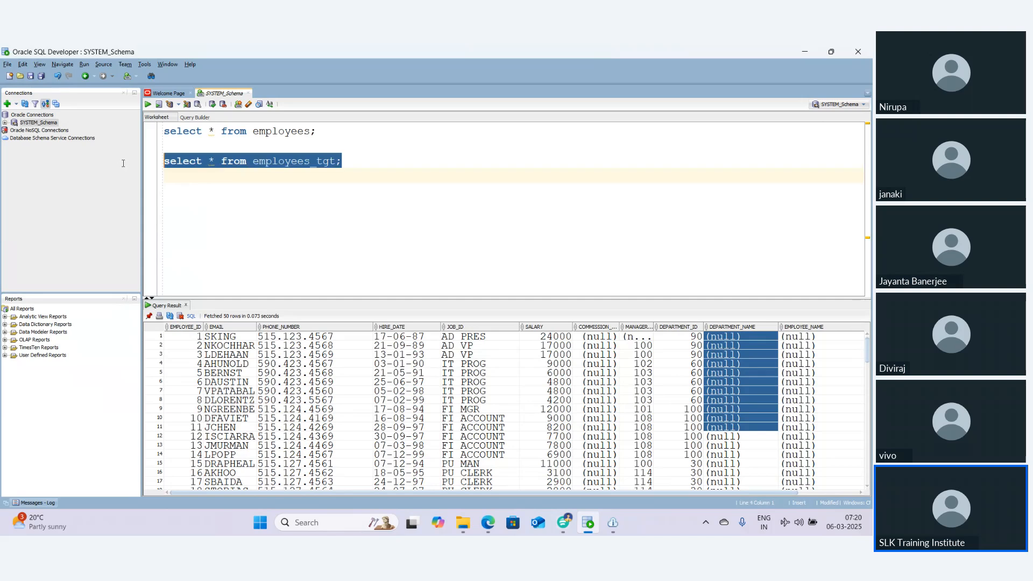
left_click(148, 104)
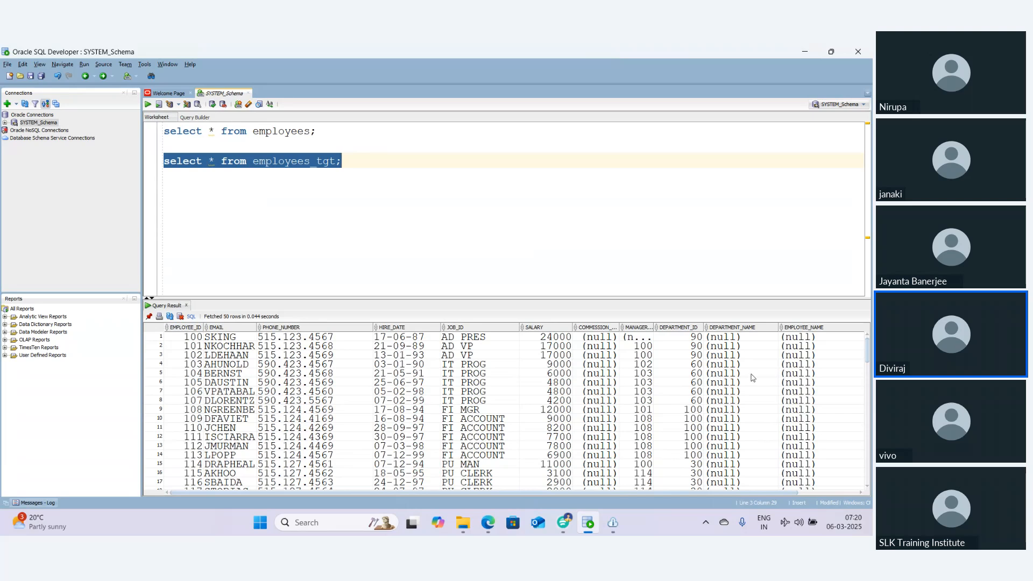
scroll(744, 365, "down", 7)
scroll(744, 365, "down", 20)
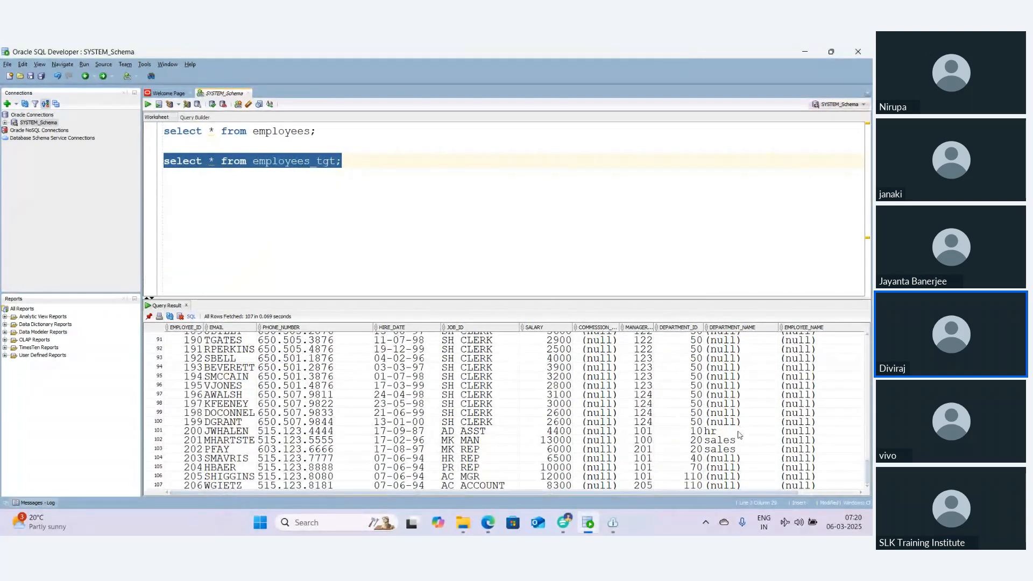
left_click_drag(741, 430, 180, 450)
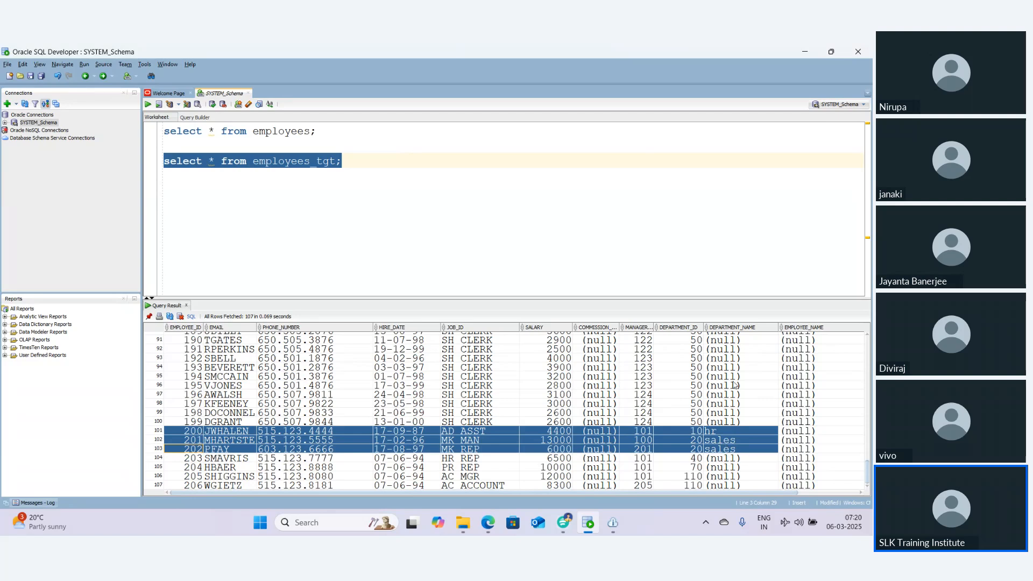
Select the DEPARTMENT_NAME values of employees 200 to 202 in the query results to inspect them
scroll(737, 402, "up", 6)
scroll(737, 402, "down", 6)
left_click_drag(722, 432, 749, 450)
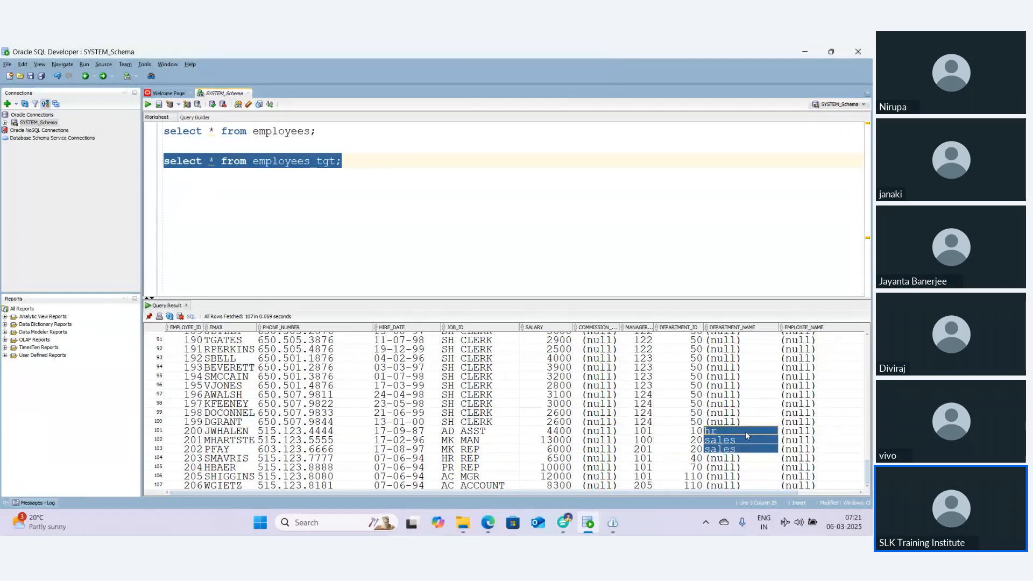
left_click(745, 377)
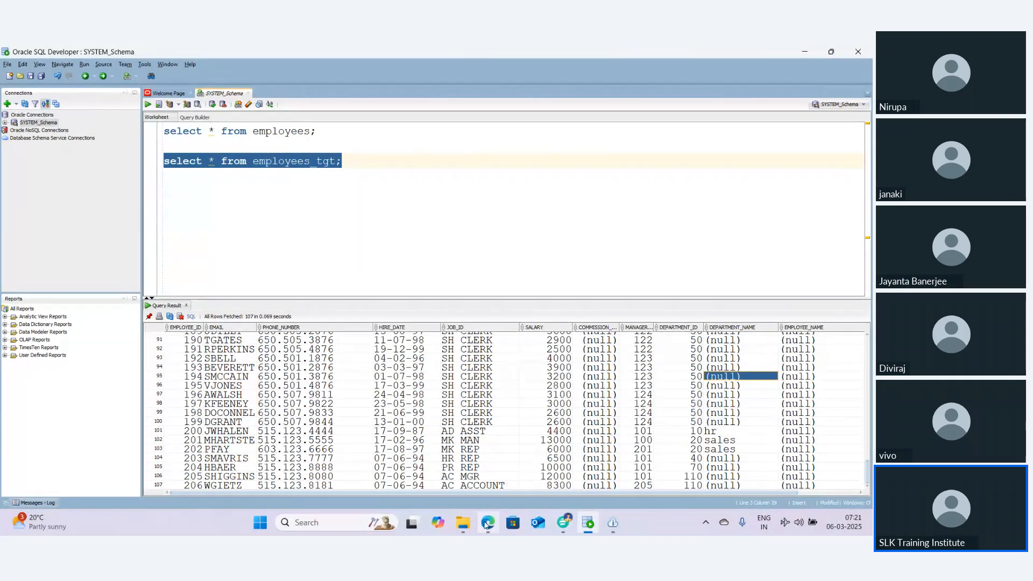
Switch to the job details in the browser, download the session log and open it maximized in a text editor
mouse_move(486, 525)
left_click(487, 496)
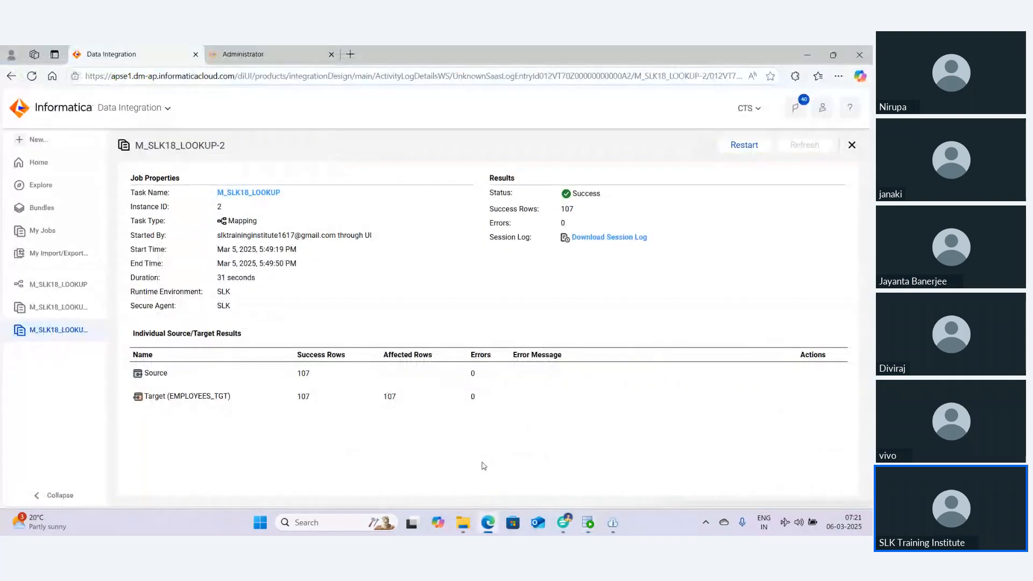
left_click(594, 238)
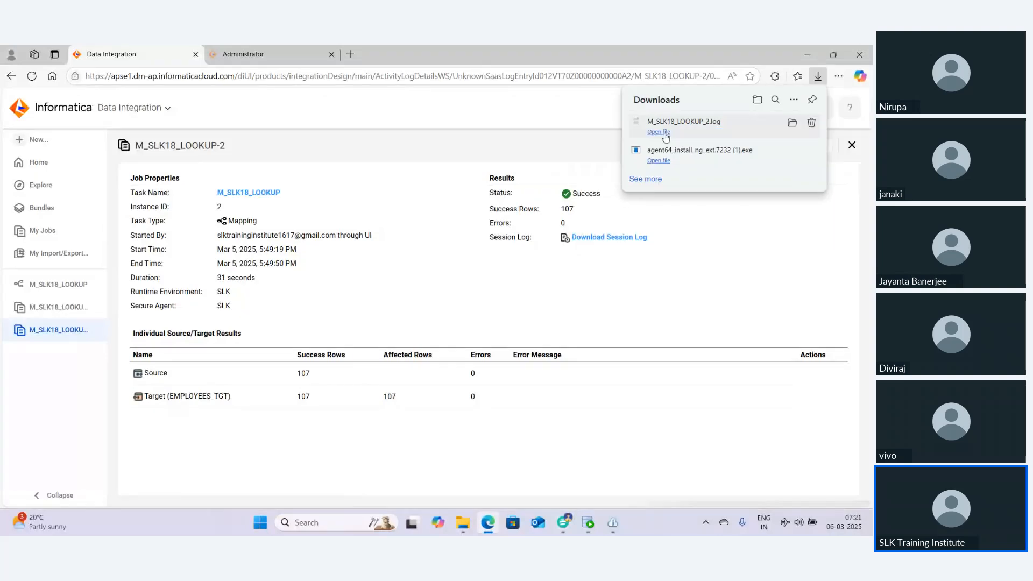
left_click(659, 132)
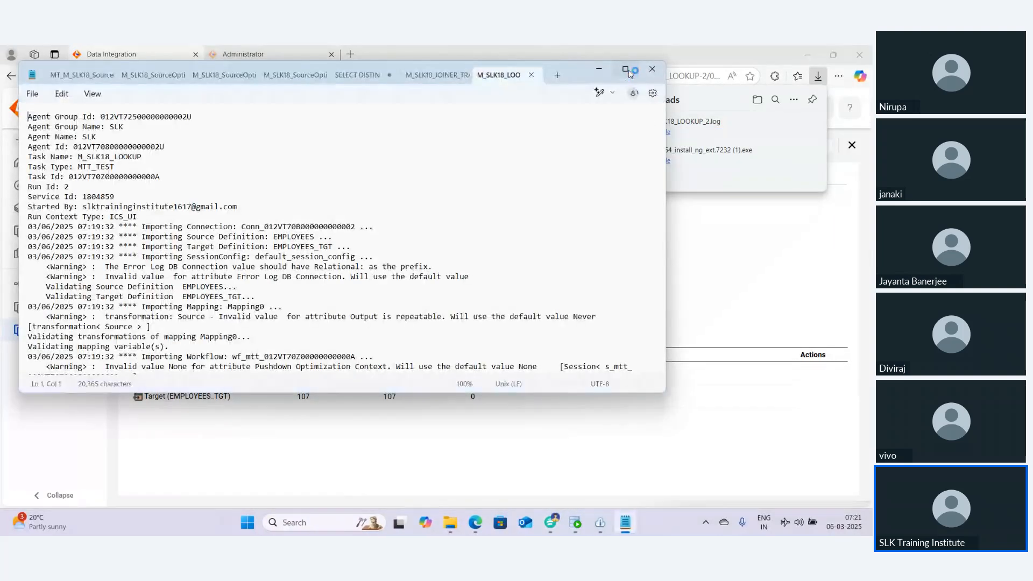
left_click(626, 71)
Scroll through the session log and examine the lookup cache and load summary entries
scroll(447, 283, "down", 20)
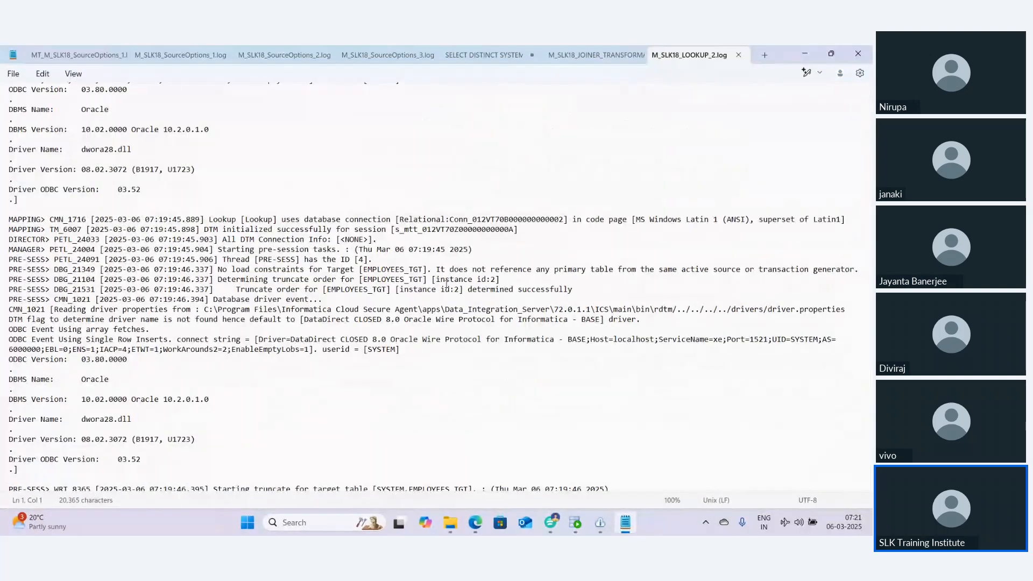
scroll(447, 283, "down", 5)
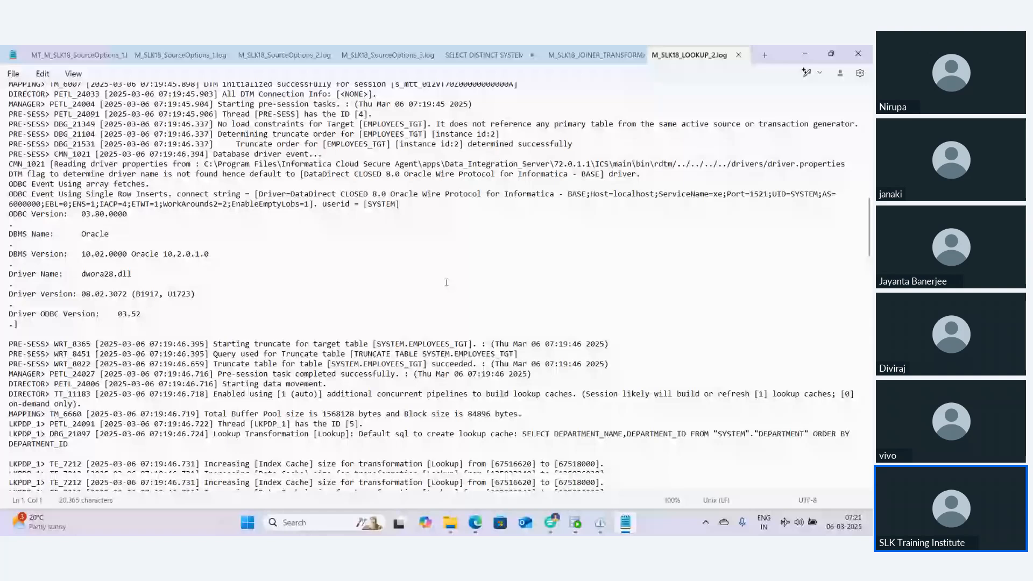
scroll(446, 282, "down", 3)
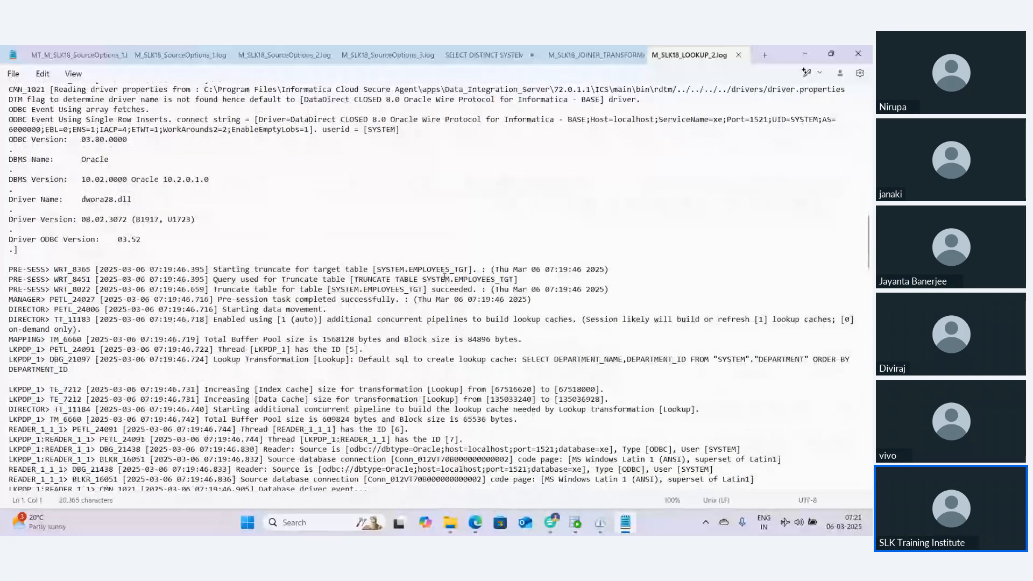
scroll(444, 277, "down", 6)
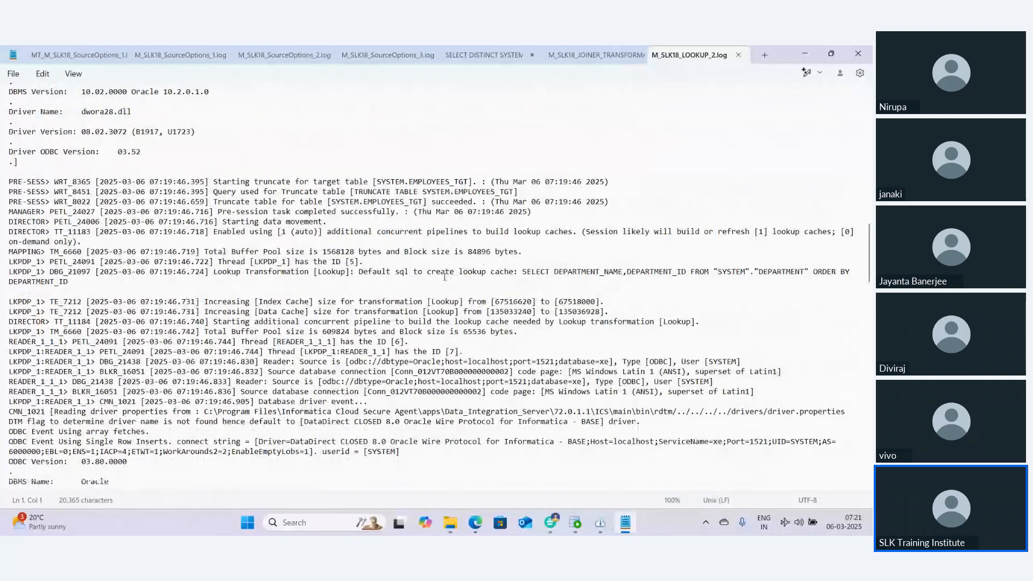
scroll(442, 273, "down", 6)
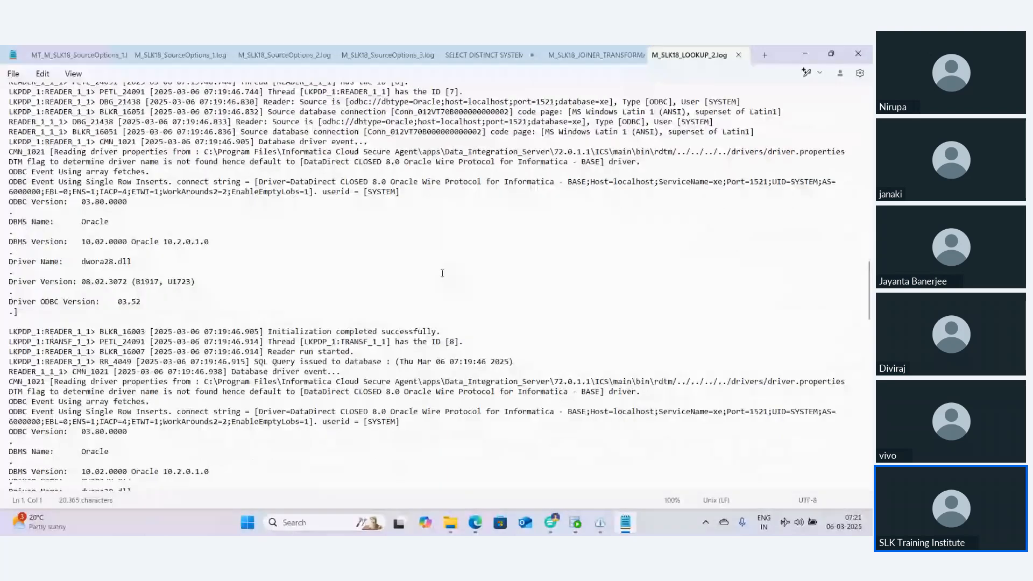
scroll(443, 273, "down", 7)
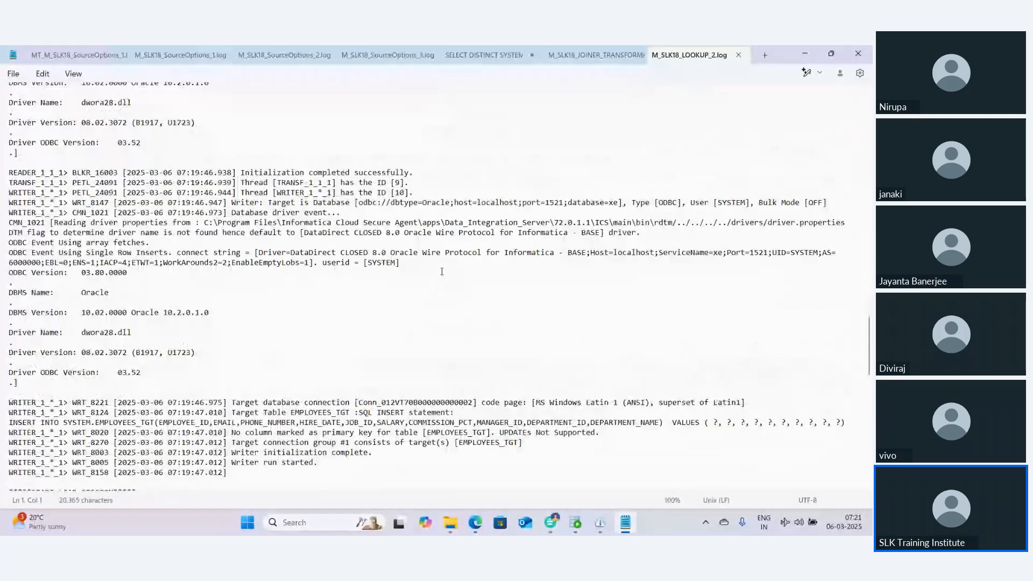
scroll(442, 270, "down", 7)
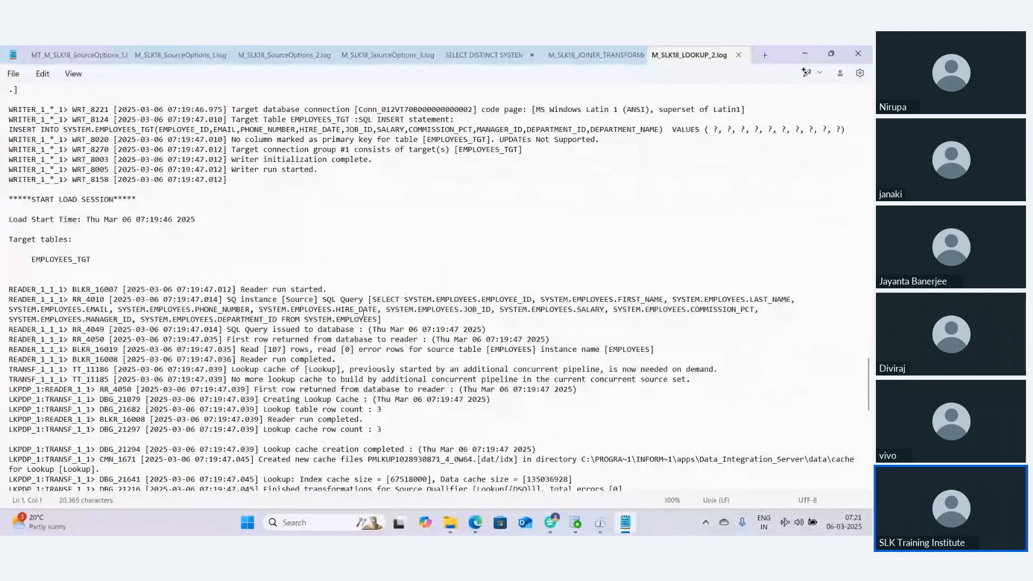
left_click_drag(233, 370, 342, 370)
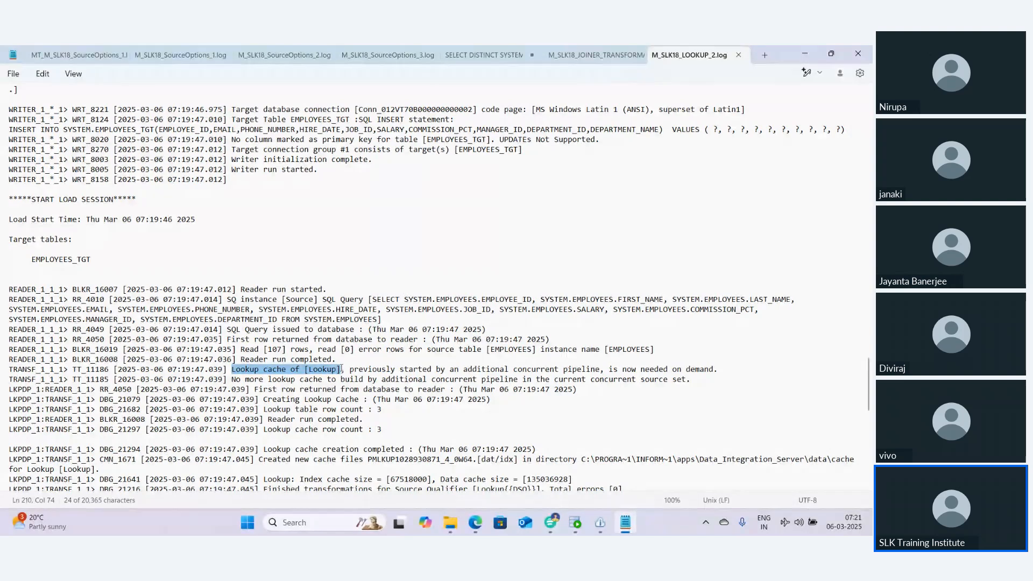
scroll(341, 370, "down", 4)
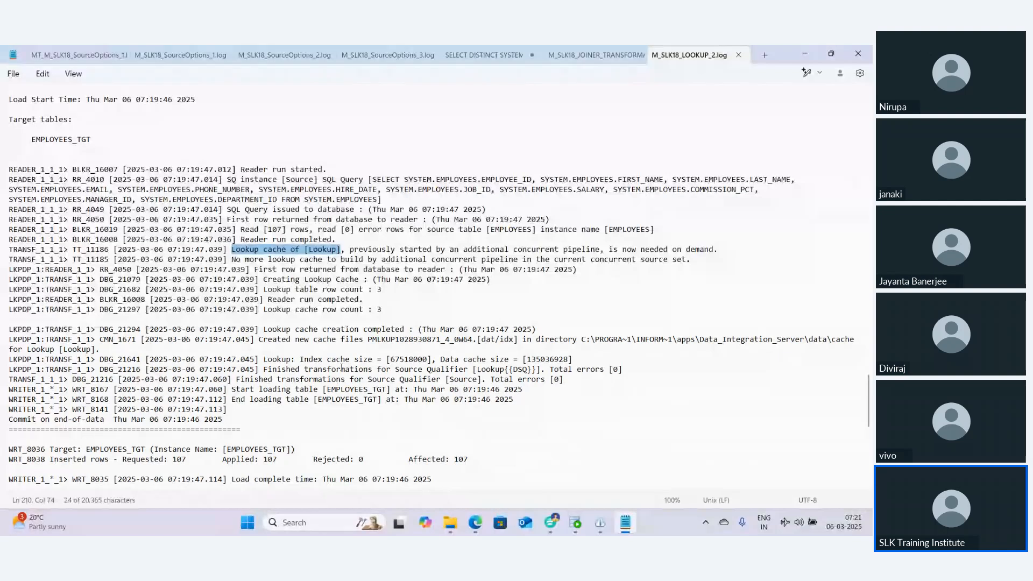
scroll(341, 368, "down", 6)
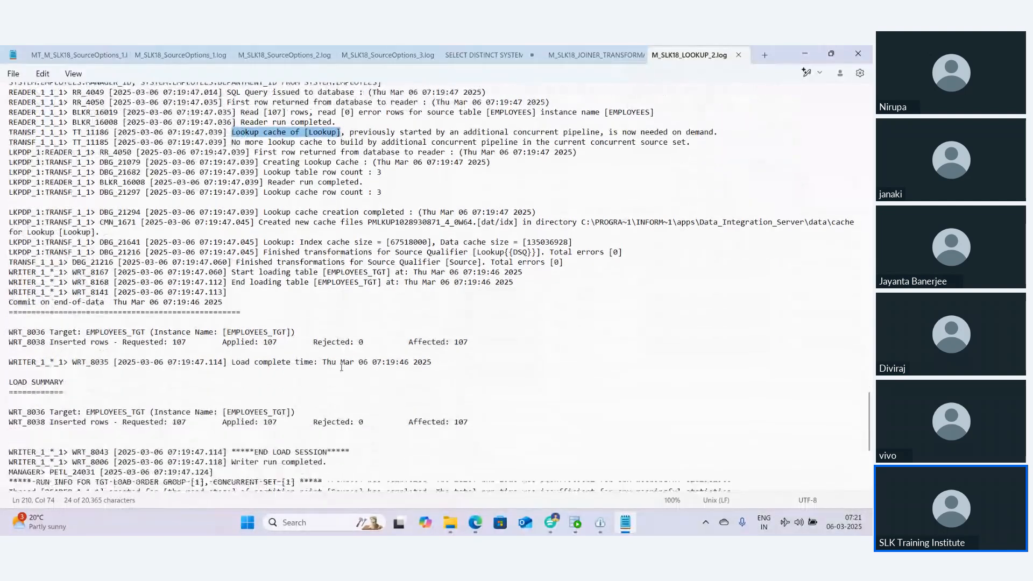
scroll(341, 367, "down", 7)
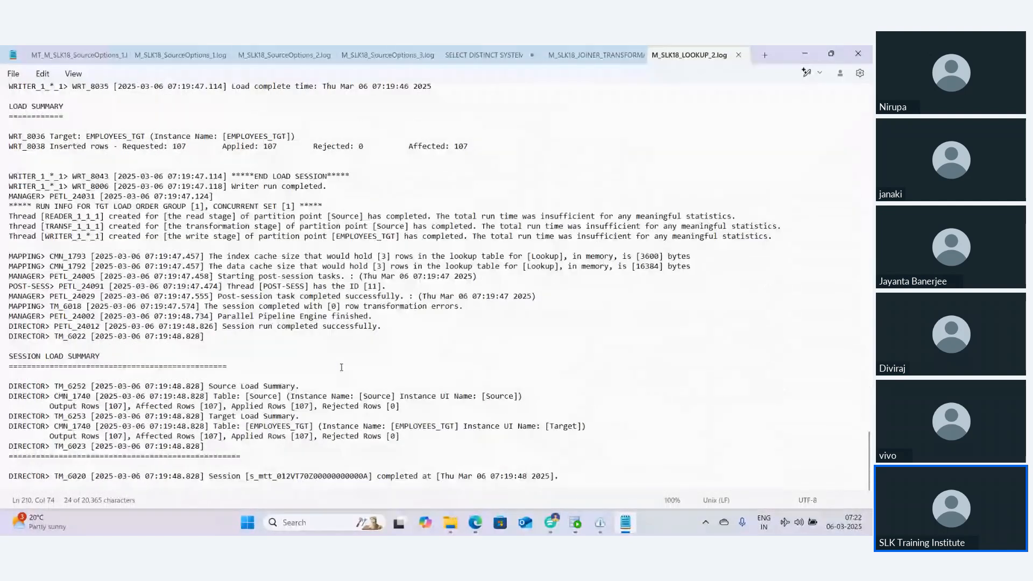
Search the session log for DEPARTMENT and step through the matches
key("ctrl+f")
type("D")
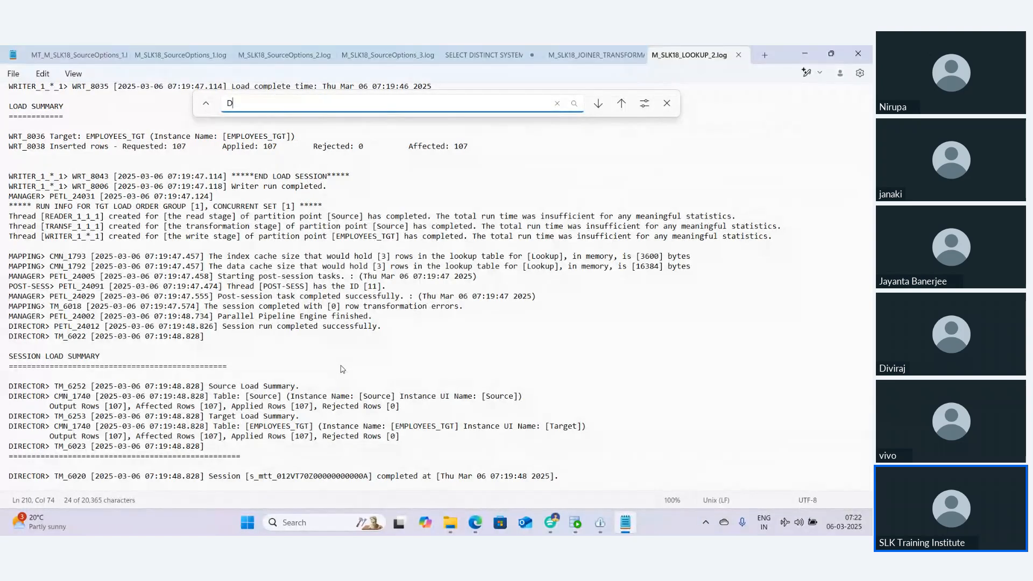
type("EPARTMENT")
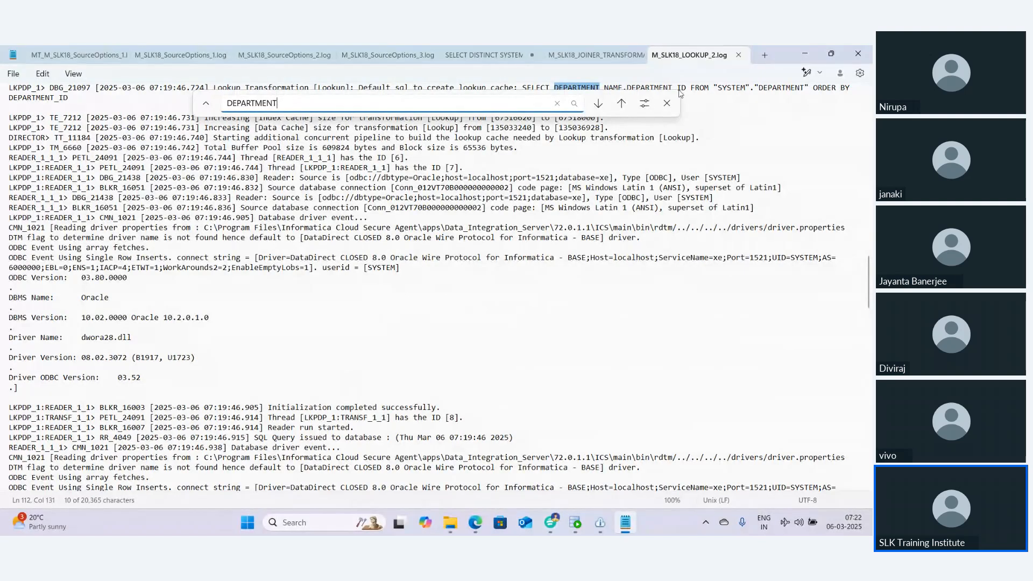
left_click(597, 103)
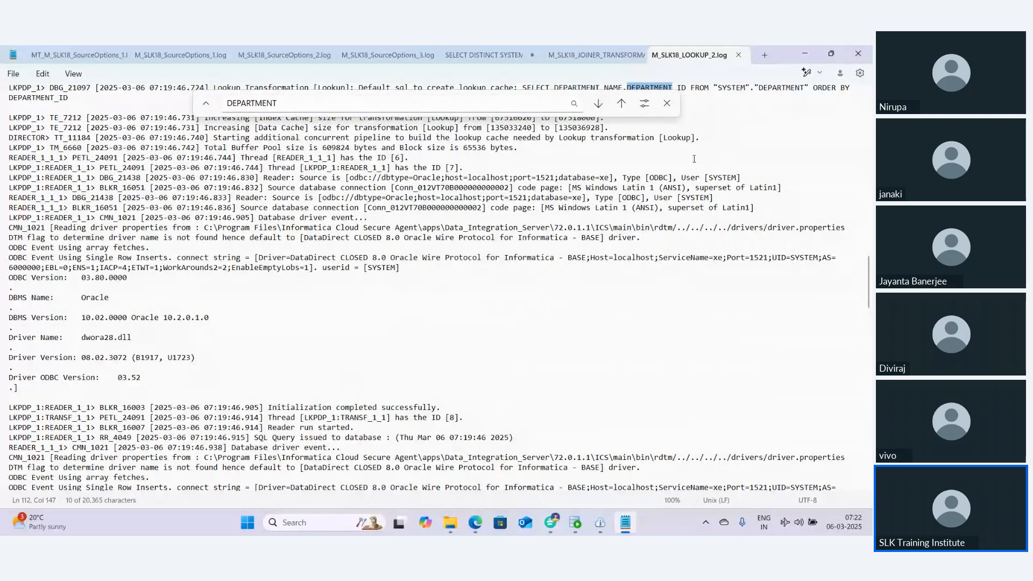
key("F3")
key("F3")
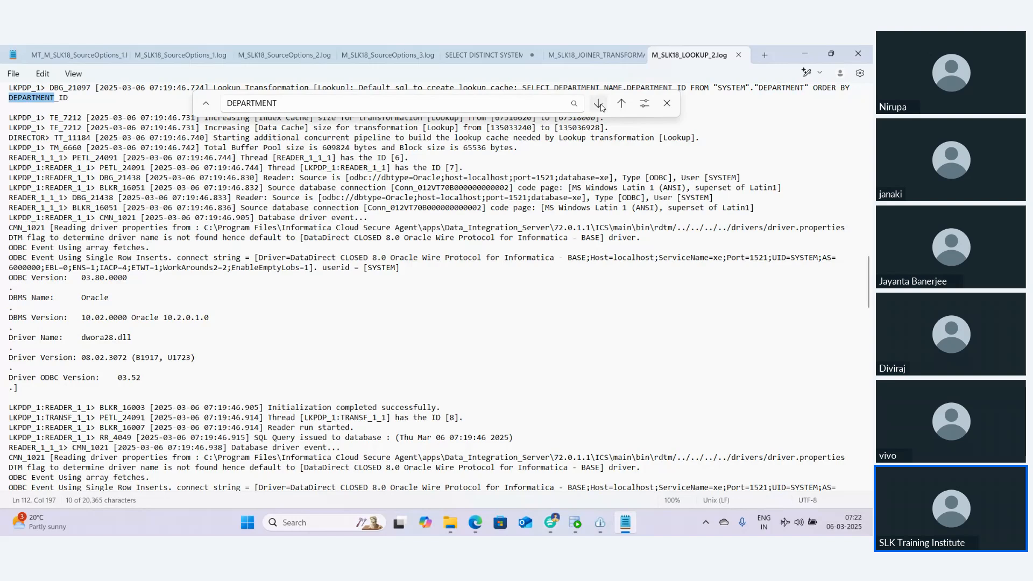
left_click(668, 104)
Highlight the default lookup cache SQL query and its 'create lookup cache' wording in the log
scroll(359, 216, "up", 3)
left_click(360, 177)
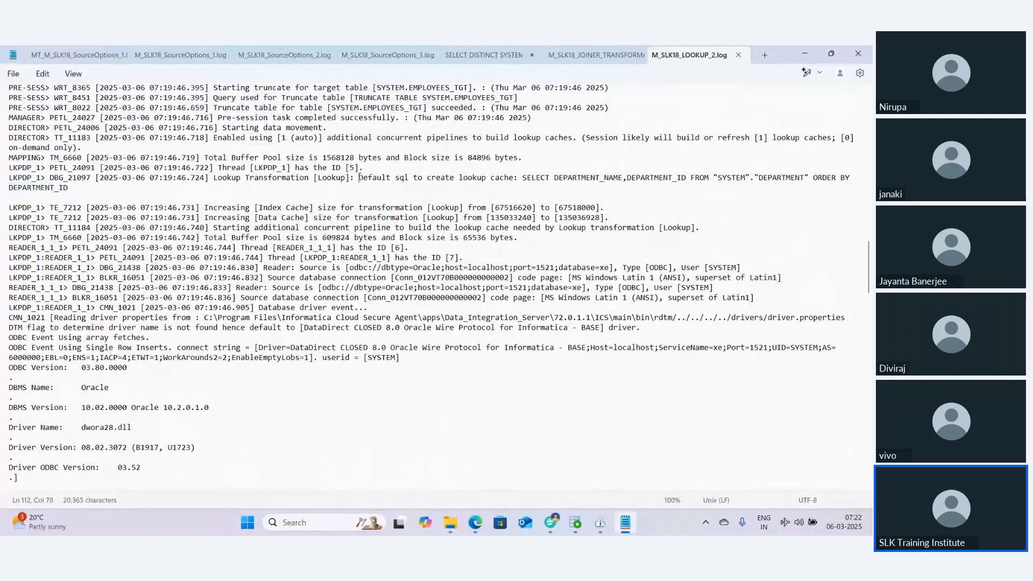
left_click_drag(359, 177, 70, 188)
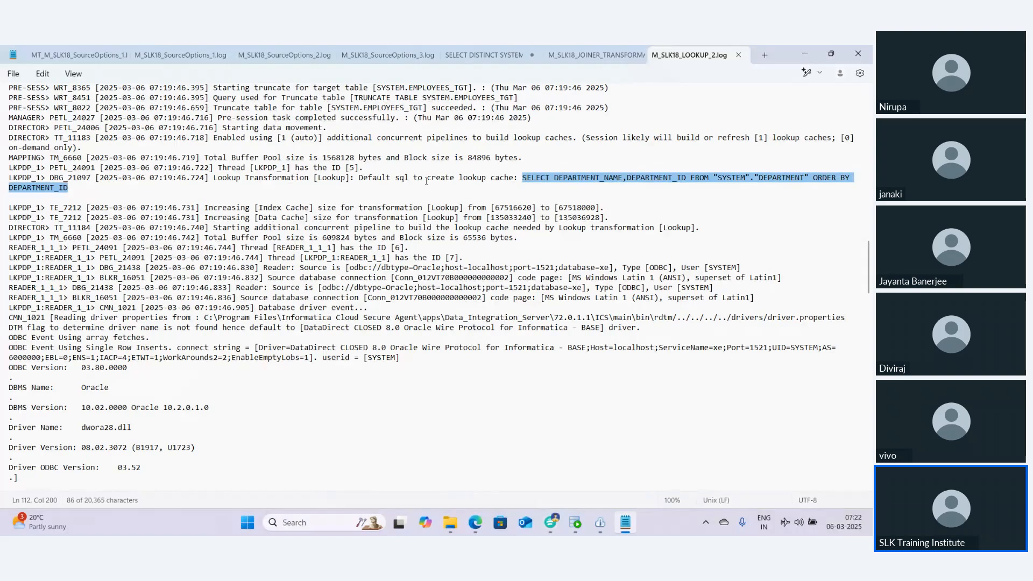
left_click_drag(426, 178, 515, 178)
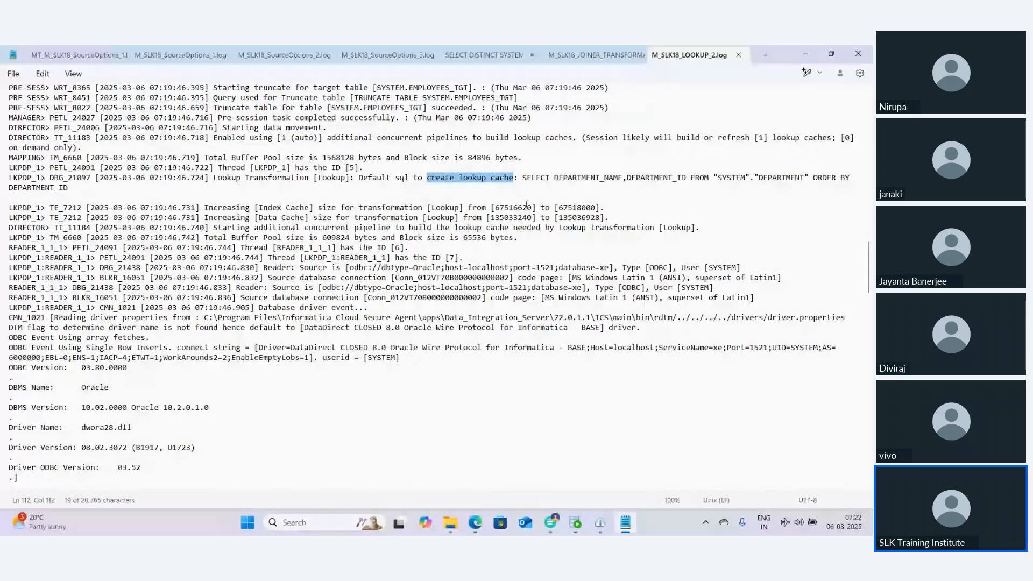
Return to the M_SLK18_LOOKUP mapping and review the Lookup's Advanced and Lookup Object properties
left_click(477, 522)
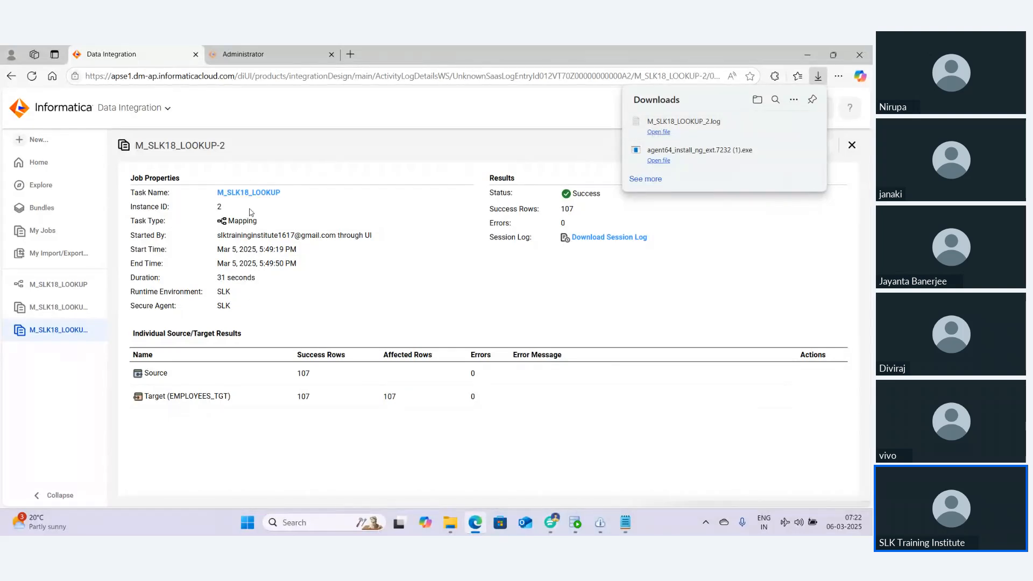
left_click(52, 285)
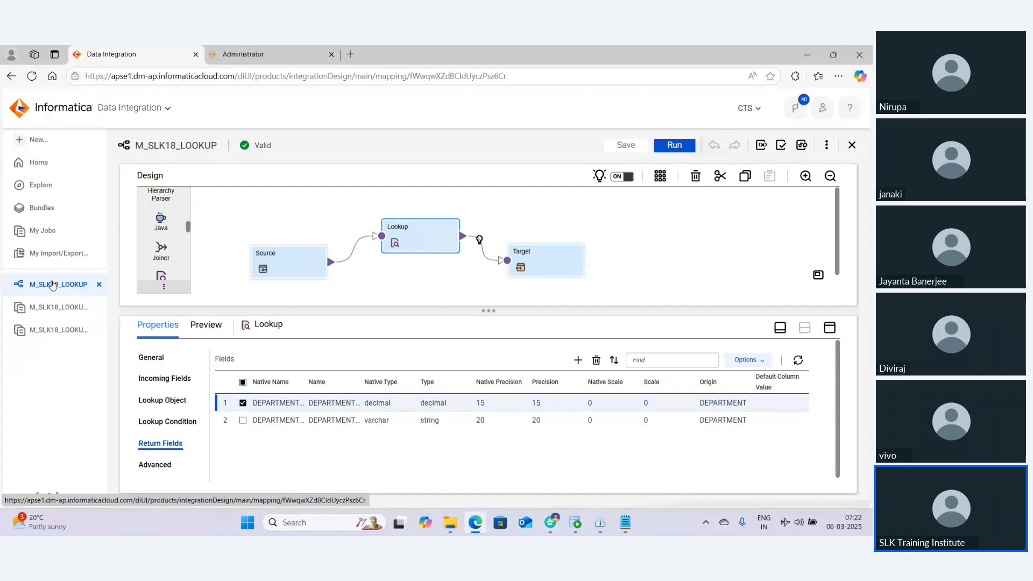
left_click(156, 466)
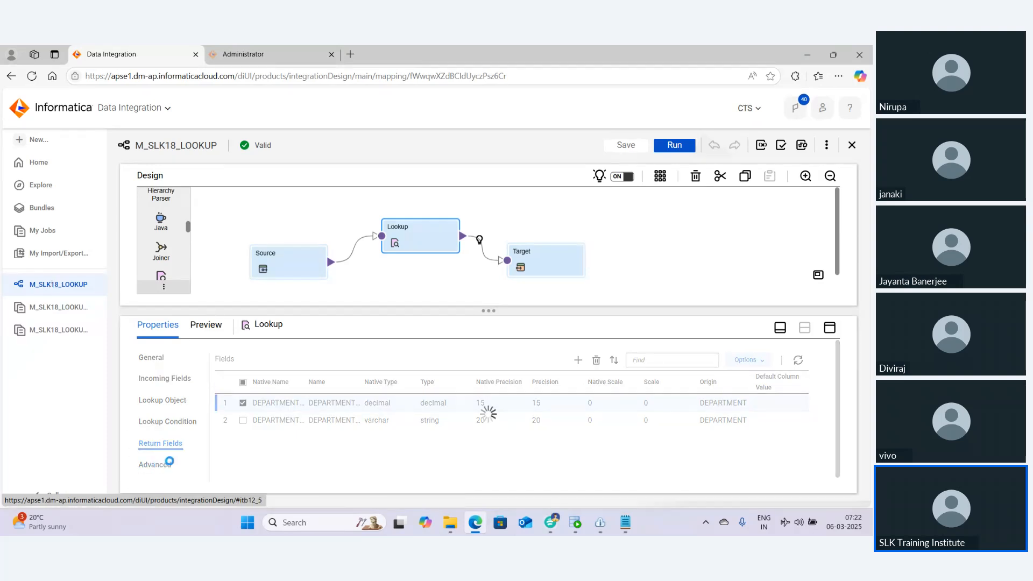
scroll(317, 435, "down", 10)
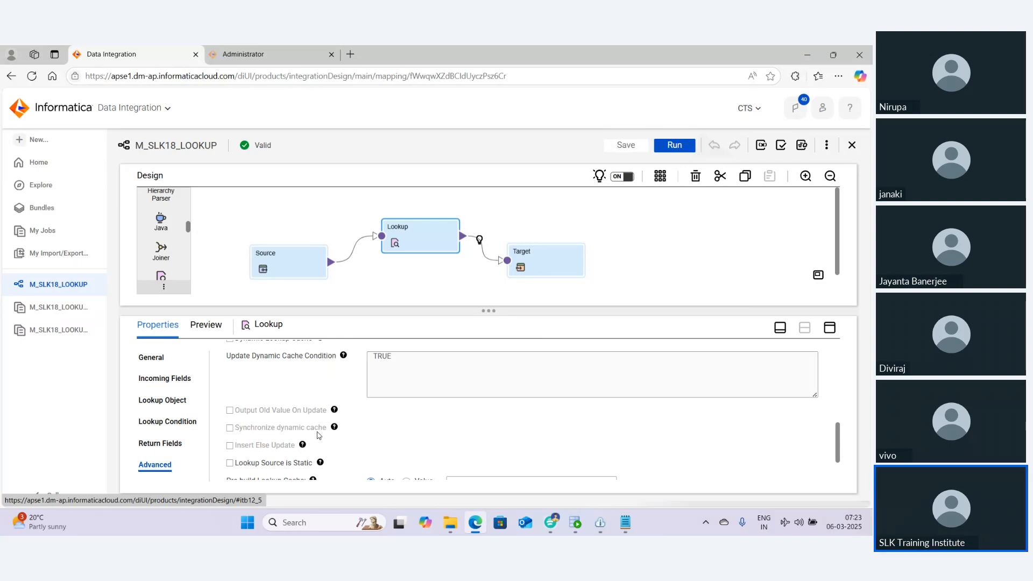
scroll(319, 436, "down", 2)
scroll(319, 436, "up", 5)
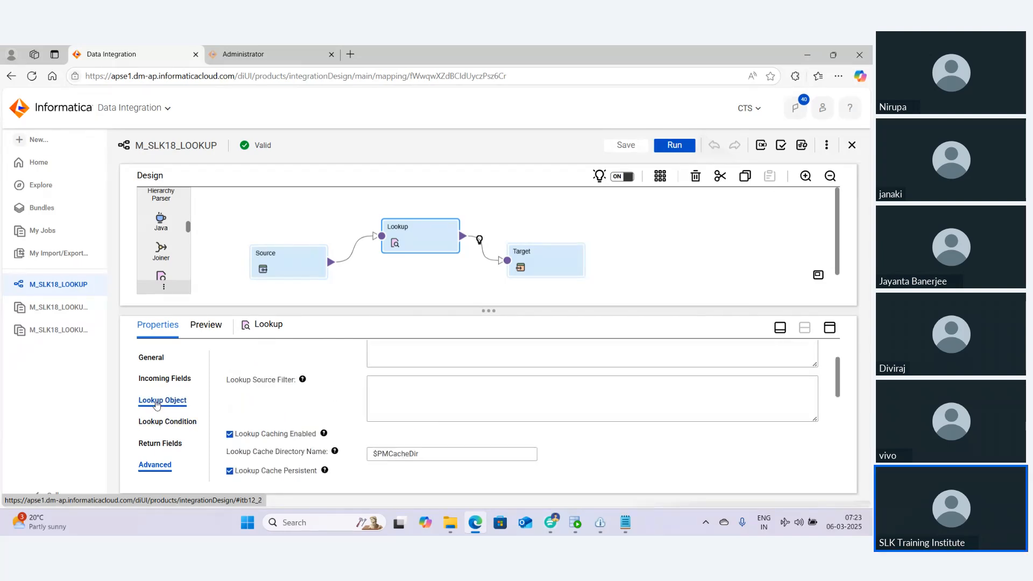
left_click(157, 402)
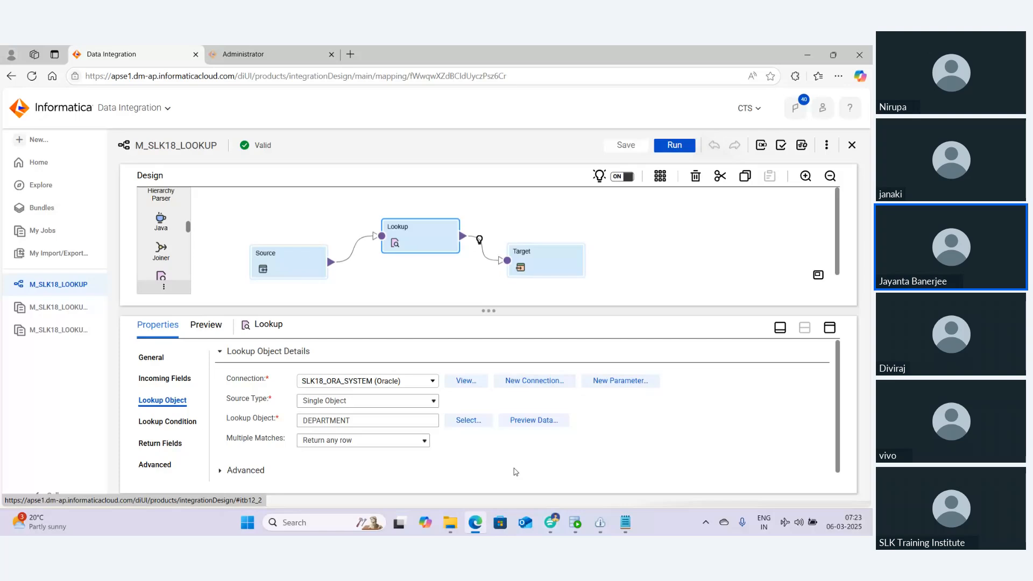
mouse_move(550, 523)
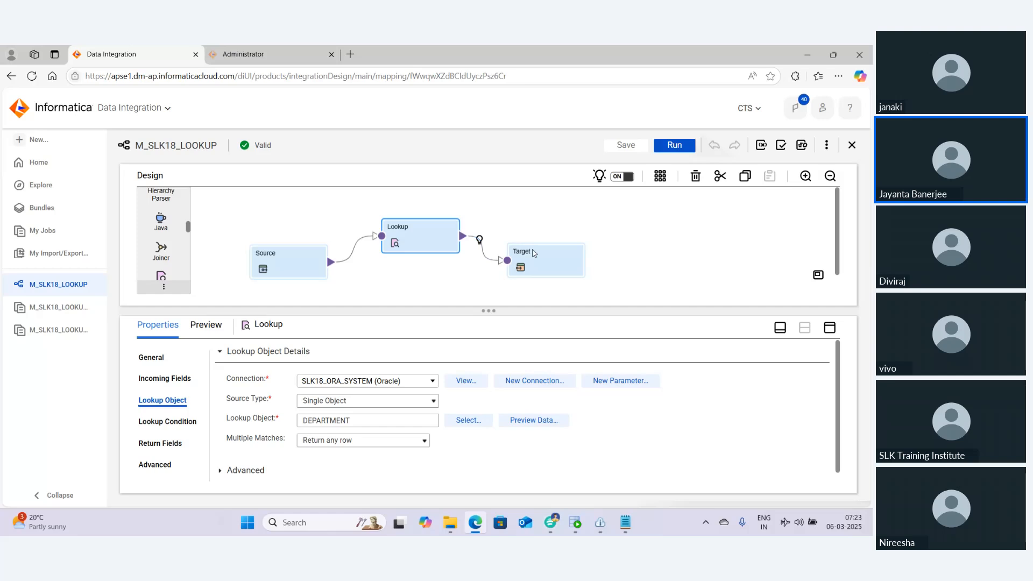
Open the Target's Field Mapping and review the DEPARTMENT_NAME and EMPLOYEE_NAME field mappings
left_click(535, 254)
left_click(835, 326)
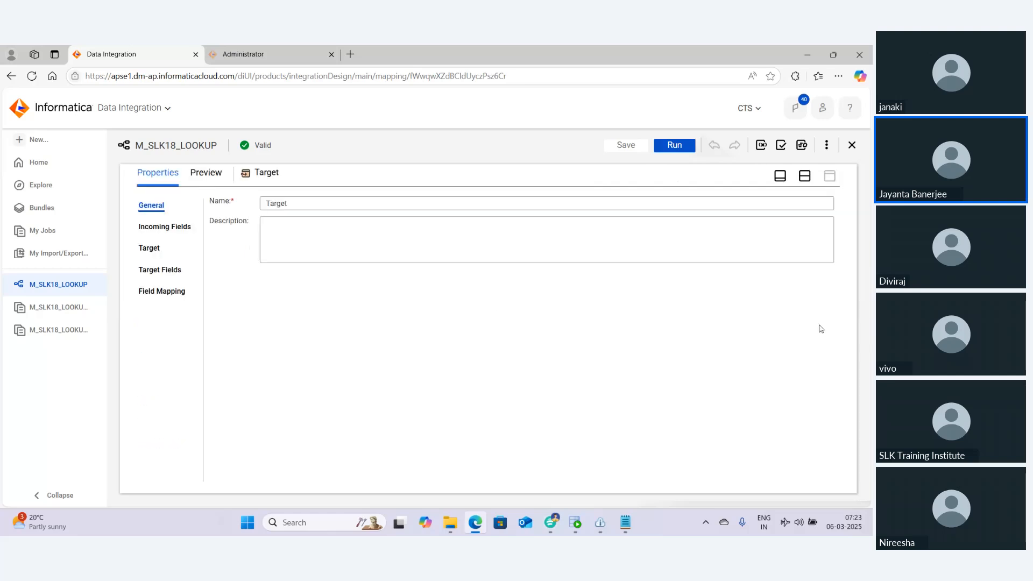
left_click(148, 292)
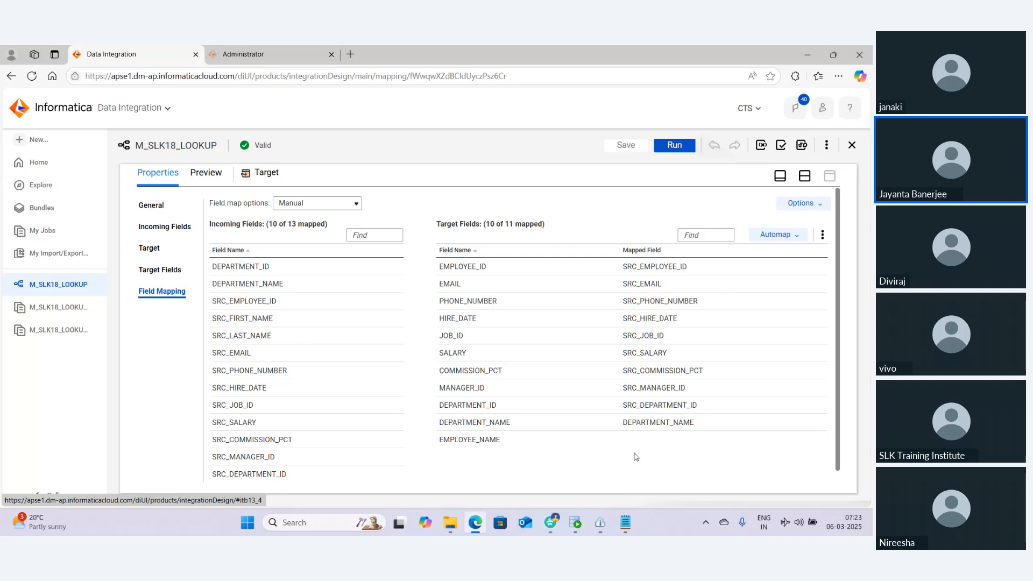
left_click(440, 440)
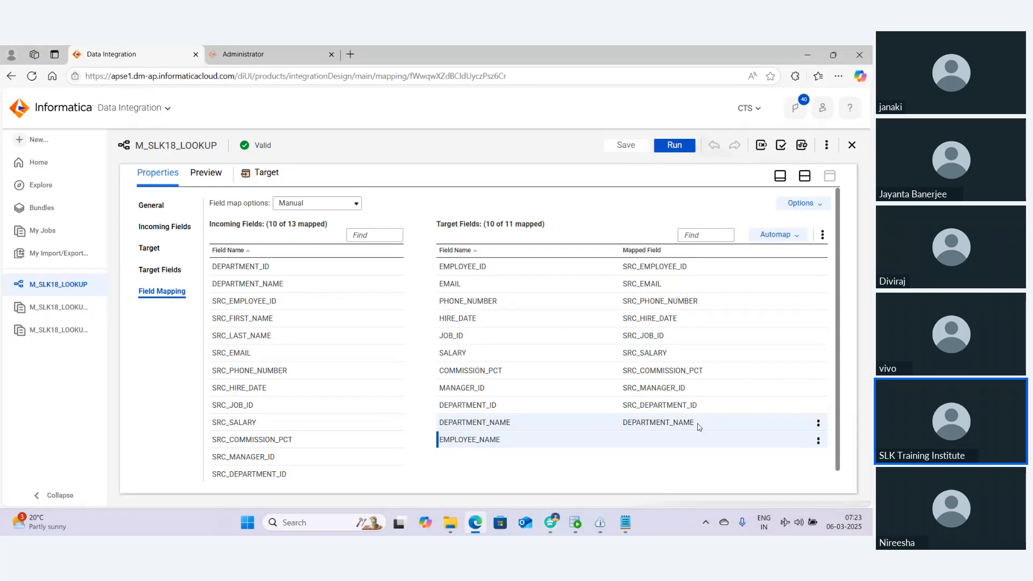
left_click_drag(698, 428, 440, 422)
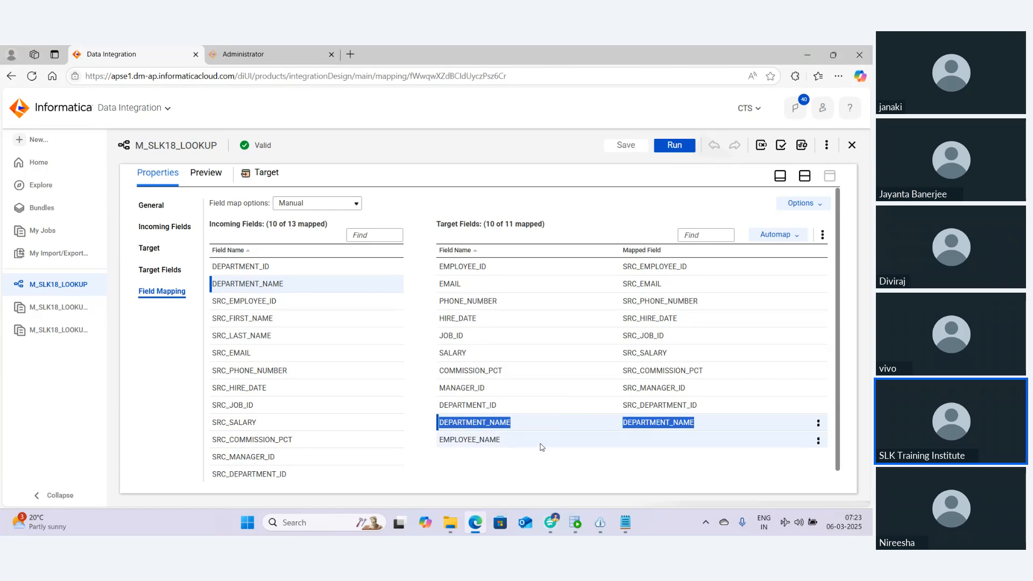
left_click(504, 480)
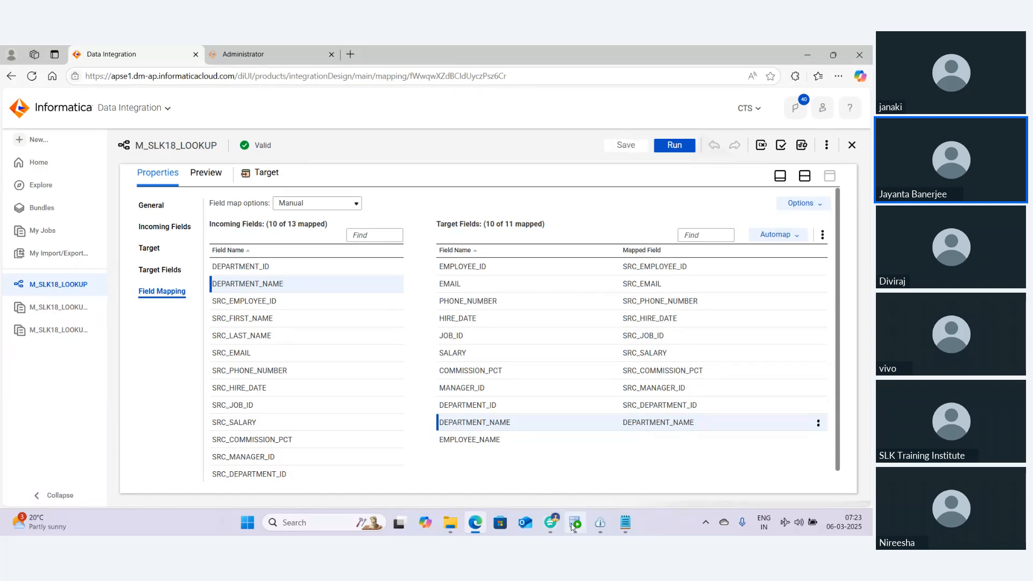
Switch back to SQL Developer and scroll the employees_tgt results across to the EMPLOYEE_NAME column
key("alt+Tab")
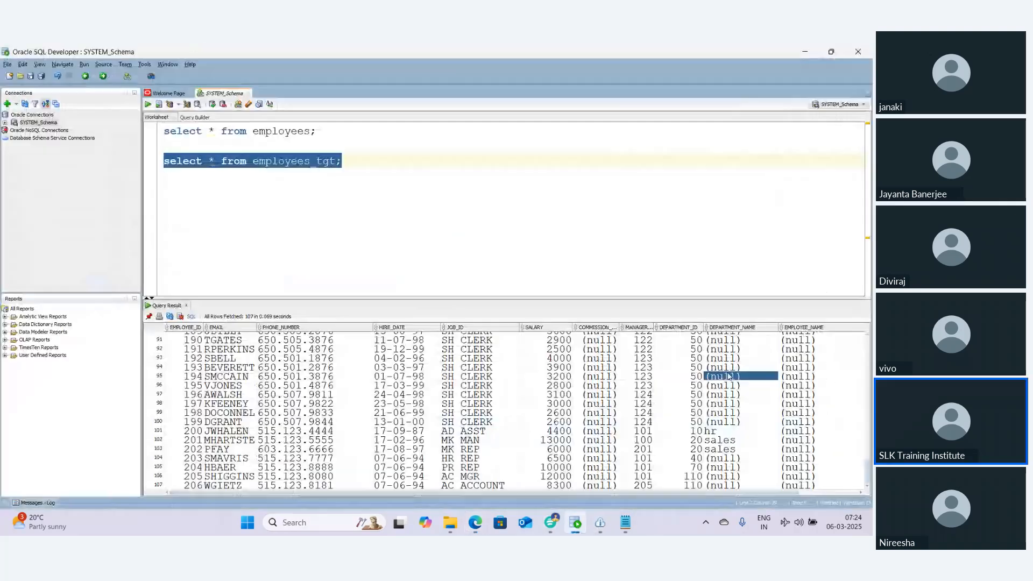
left_click_drag(806, 339, 766, 231)
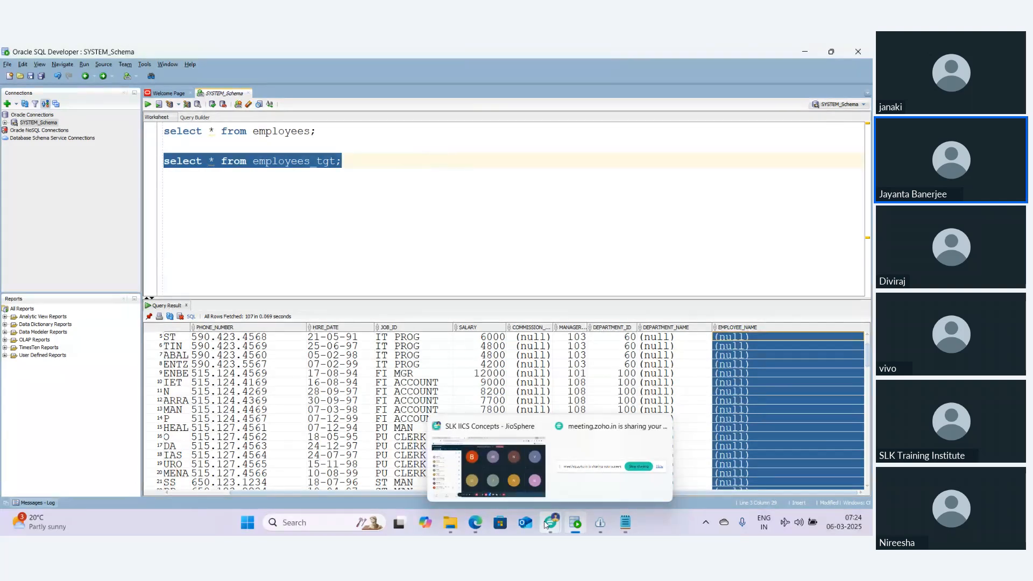
left_click(497, 459)
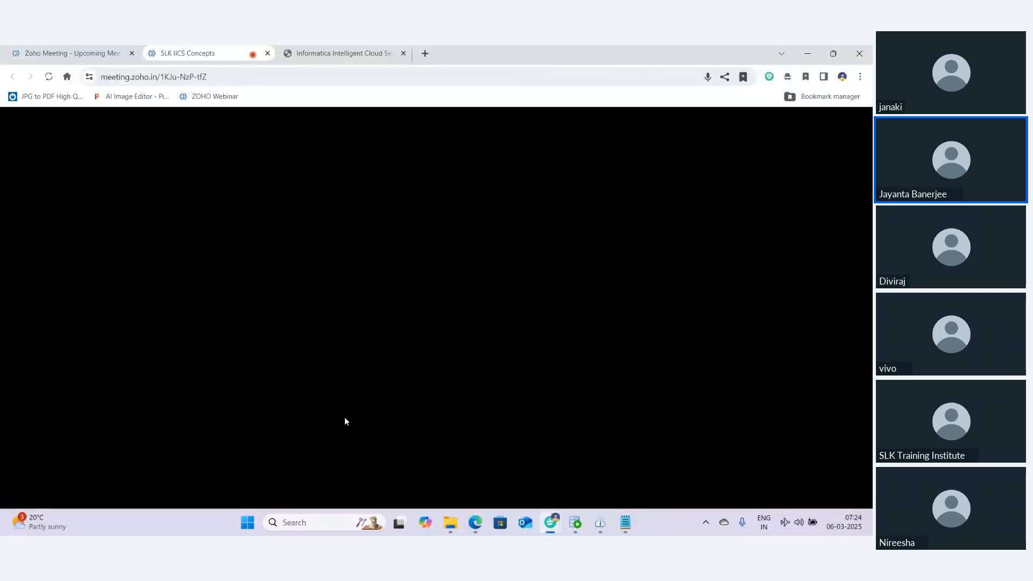